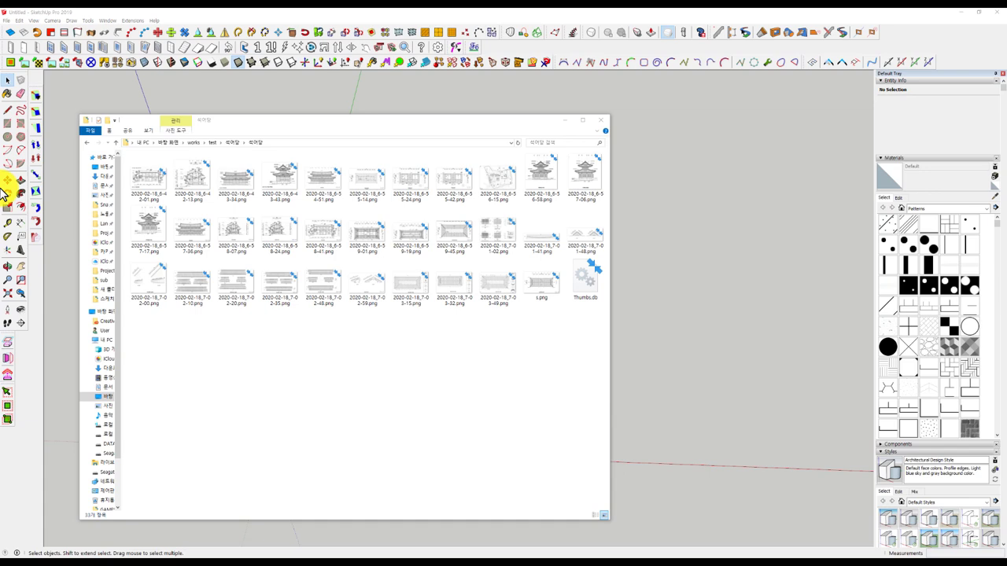
Shift the Explorer window over the model and show the 석어당 folder as Large icons.
{"action": "mouse_move", "coordinate": [235, 126]}
{"action": "left_mouse_down"}
{"action": "mouse_move", "coordinate": [262, 144]}
{"action": "mouse_move", "coordinate": [242, 146]}
{"action": "left_mouse_up"}
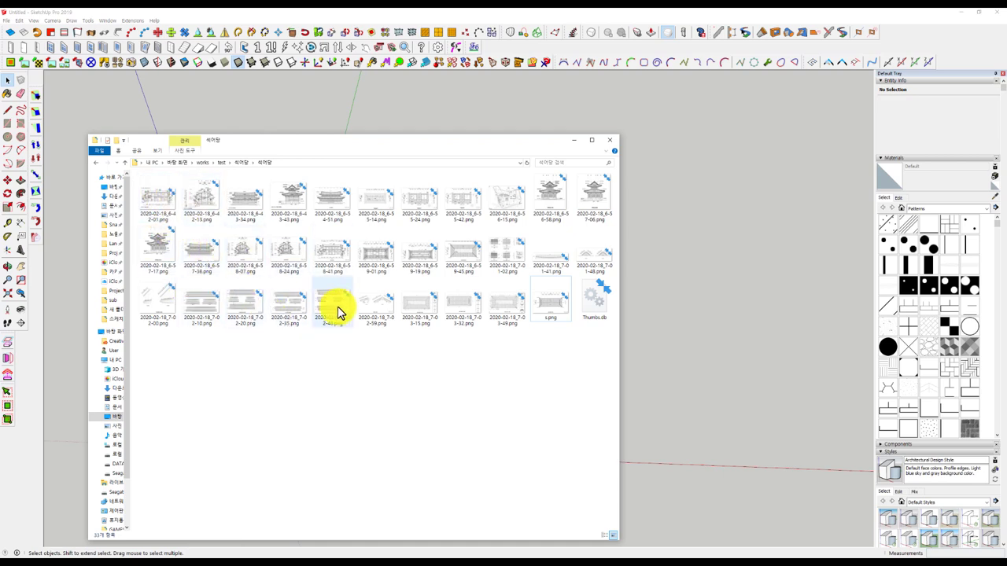
{"action": "scroll", "coordinate": [338, 291], "scroll_direction": "up", "scroll_amount": 1, "text": "ctrl"}
{"action": "scroll", "coordinate": [338, 280], "scroll_direction": "up", "scroll_amount": 1, "text": "ctrl"}
{"action": "scroll", "coordinate": [336, 281], "scroll_direction": "up", "scroll_amount": 1, "text": "ctrl"}
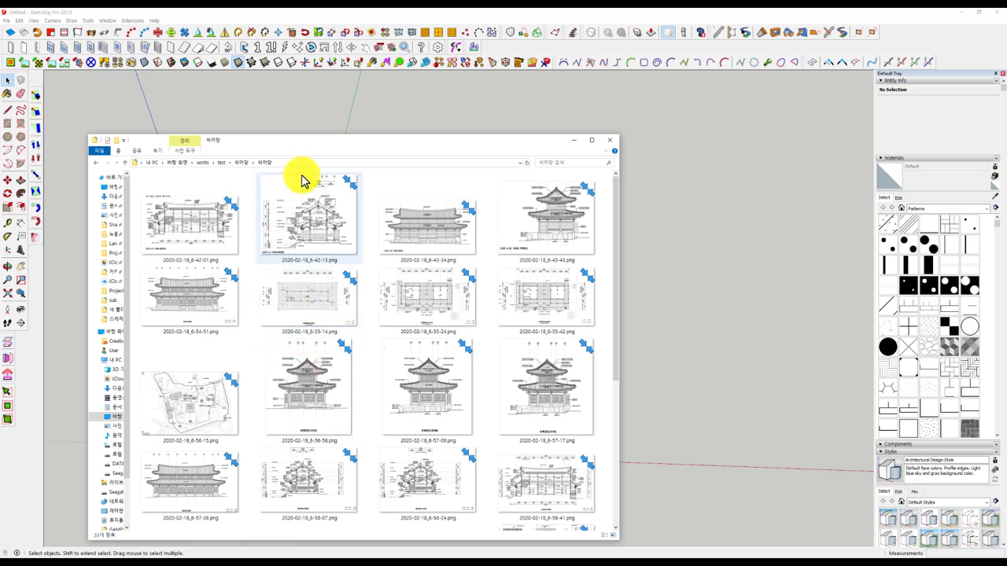
Import the 6-42-13 section PNG into the model and move it aside.
{"action": "left_click_drag", "start_coordinate": [314, 142], "coordinate": [532, 141]}
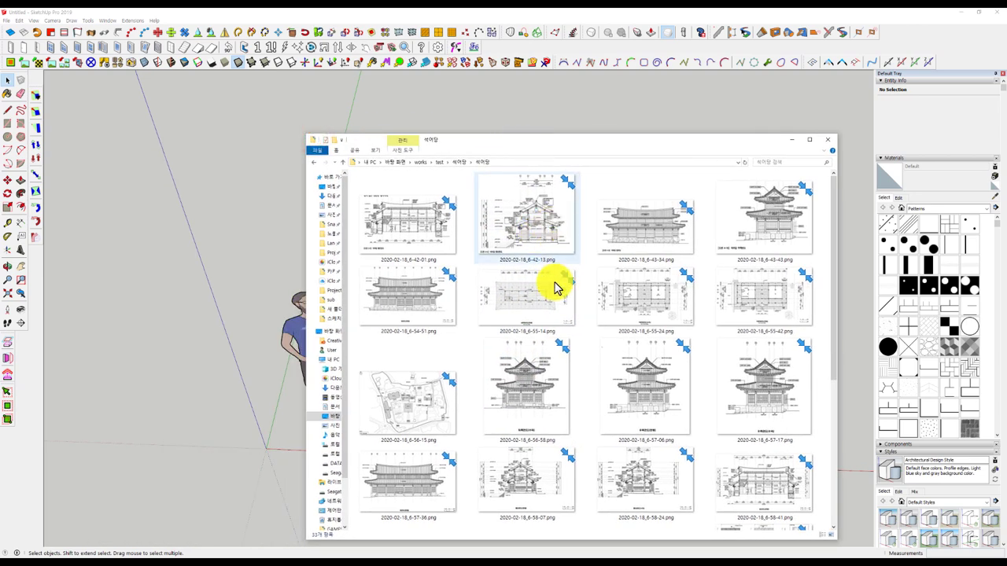
{"action": "left_click_drag", "start_coordinate": [543, 265], "coordinate": [197, 429]}
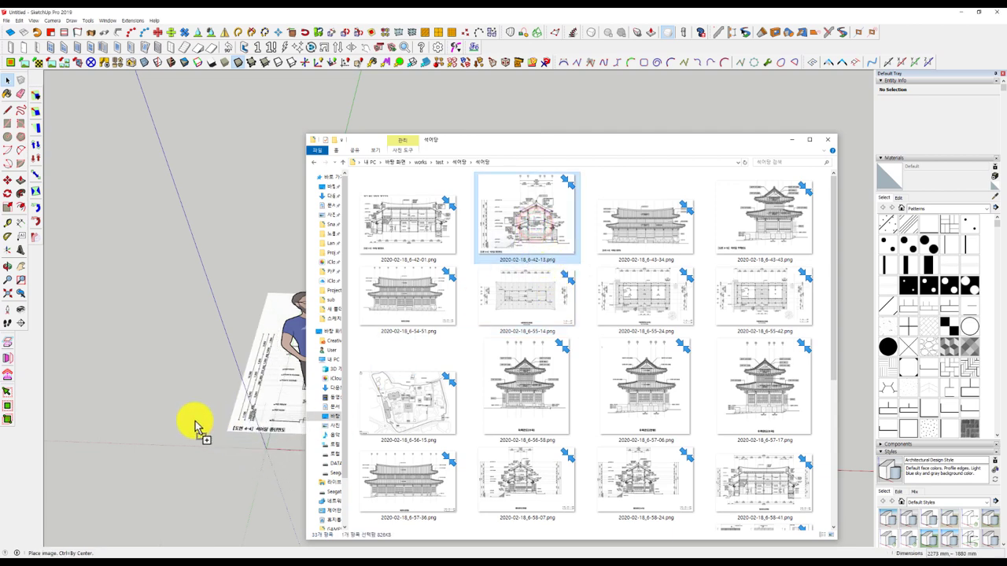
{"action": "left_click", "coordinate": [134, 468]}
{"action": "left_click", "coordinate": [285, 297]}
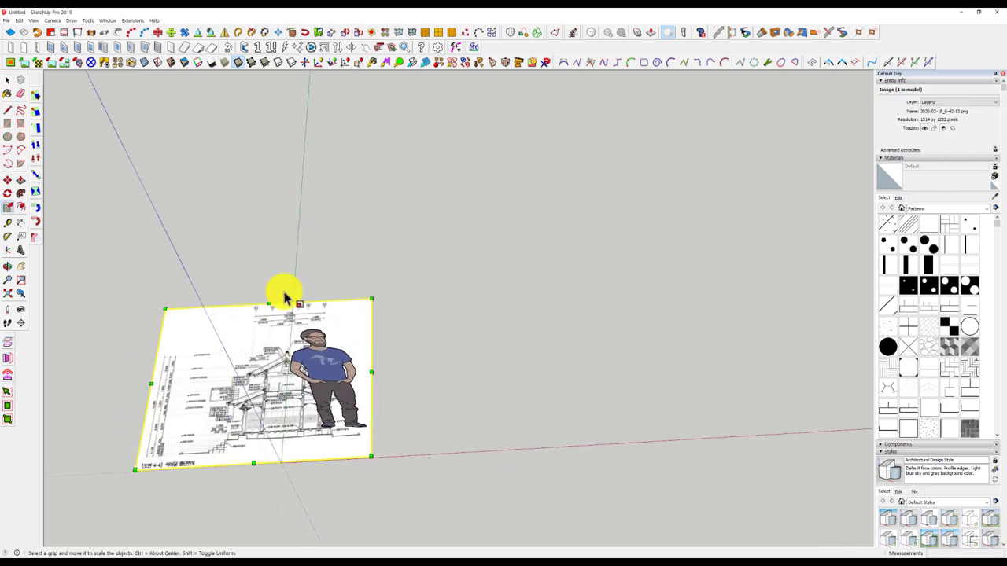
{"action": "mouse_move", "coordinate": [285, 298]}
{"action": "middle_mouse_down"}
{"action": "mouse_move", "coordinate": [288, 315]}
{"action": "mouse_move", "coordinate": [353, 386]}
{"action": "mouse_move", "coordinate": [342, 341]}
{"action": "mouse_move", "coordinate": [334, 358]}
{"action": "middle_mouse_up"}
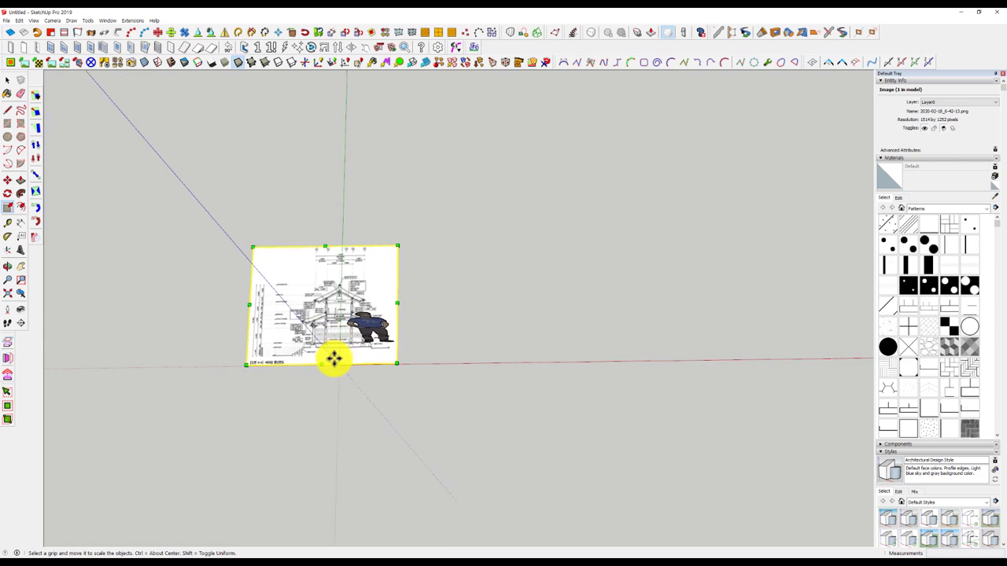
{"action": "key", "text": "m"}
{"action": "left_click", "coordinate": [334, 358]}
{"action": "left_click", "coordinate": [540, 344]}
{"action": "mouse_move", "coordinate": [539, 344]}
{"action": "middle_mouse_down"}
{"action": "mouse_move", "coordinate": [419, 409]}
{"action": "mouse_move", "coordinate": [401, 382]}
{"action": "mouse_move", "coordinate": [412, 365]}
{"action": "middle_mouse_up"}
{"action": "key", "text": "space"}
Import the 6-43-34 elevation PNG as a second image in the model.
{"action": "left_click", "coordinate": [209, 556]}
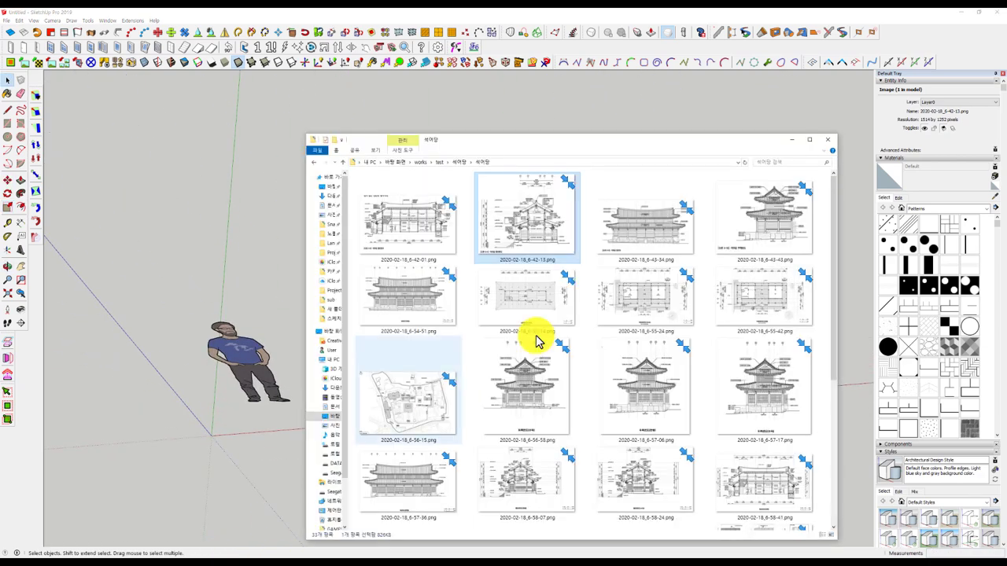
{"action": "left_click_drag", "start_coordinate": [645, 228], "coordinate": [244, 309]}
{"action": "left_click", "coordinate": [244, 309]}
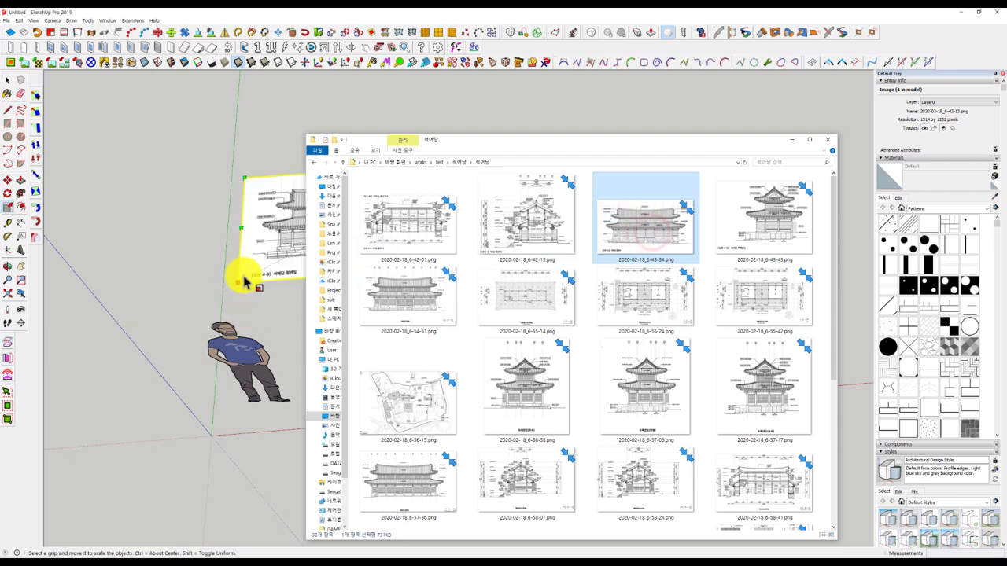
{"action": "left_click", "coordinate": [258, 281]}
{"action": "middle_click_drag", "start_coordinate": [259, 281], "coordinate": [383, 291]}
{"action": "middle_click_drag", "start_coordinate": [383, 371], "coordinate": [524, 353]}
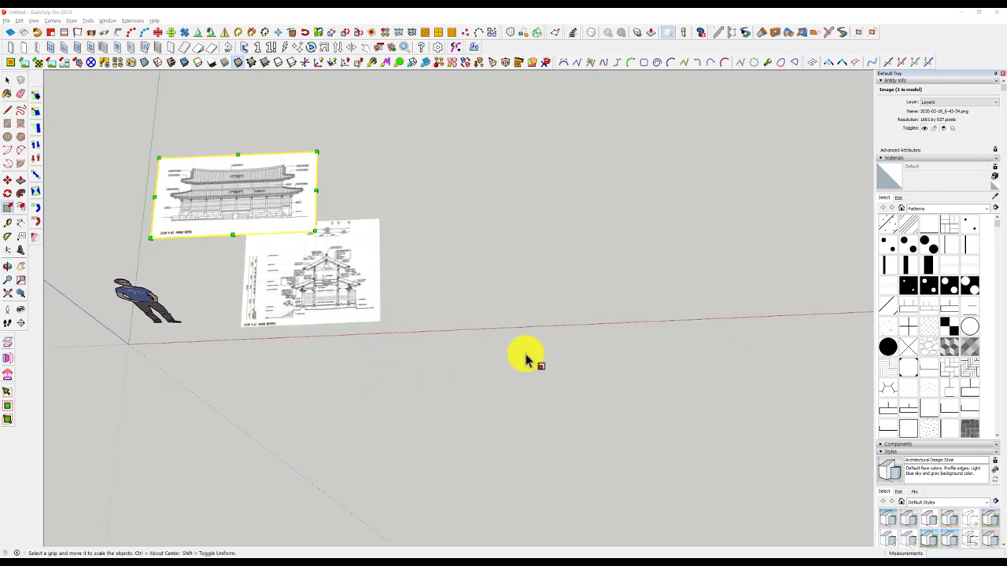
Import the 6-55-14 floor plan PNG, then minimize Explorer to view all three images.
{"action": "key", "text": "alt+Tab"}
{"action": "left_click_drag", "start_coordinate": [539, 299], "coordinate": [213, 456]}
{"action": "left_click", "coordinate": [210, 453]}
{"action": "key", "text": "s"}
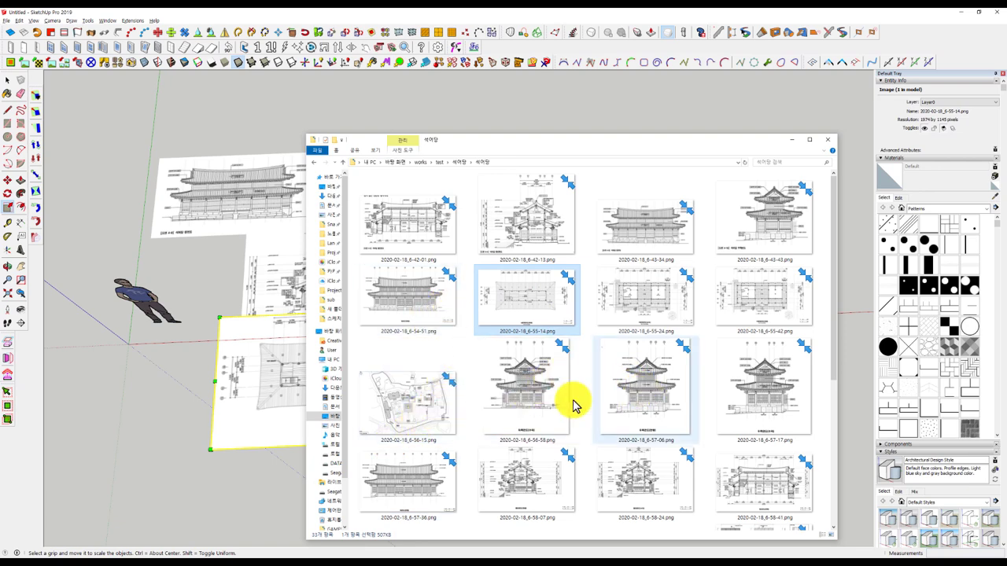
{"action": "left_click", "coordinate": [791, 140]}
{"action": "middle_click_drag", "start_coordinate": [439, 283], "coordinate": [461, 359]}
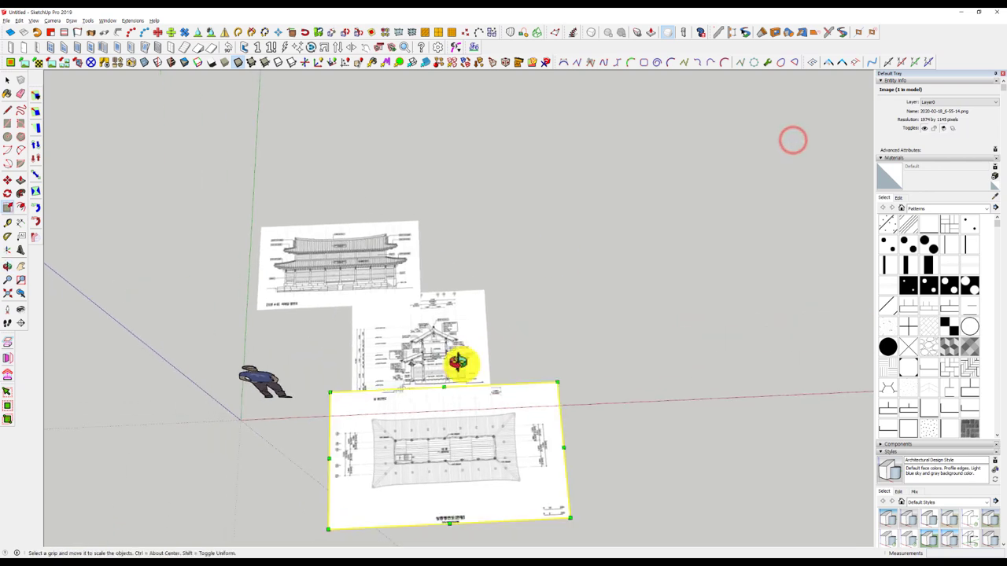
{"action": "key", "text": "space"}
{"action": "left_click", "coordinate": [569, 302]}
{"action": "scroll", "coordinate": [348, 366], "scroll_direction": "up", "scroll_amount": 3}
{"action": "middle_click_drag", "start_coordinate": [348, 366], "coordinate": [405, 288]}
Zoom to the section's 1,690 dimension and start a line at the Y1 grid mark.
{"action": "scroll", "coordinate": [405, 289], "scroll_direction": "down", "scroll_amount": 3}
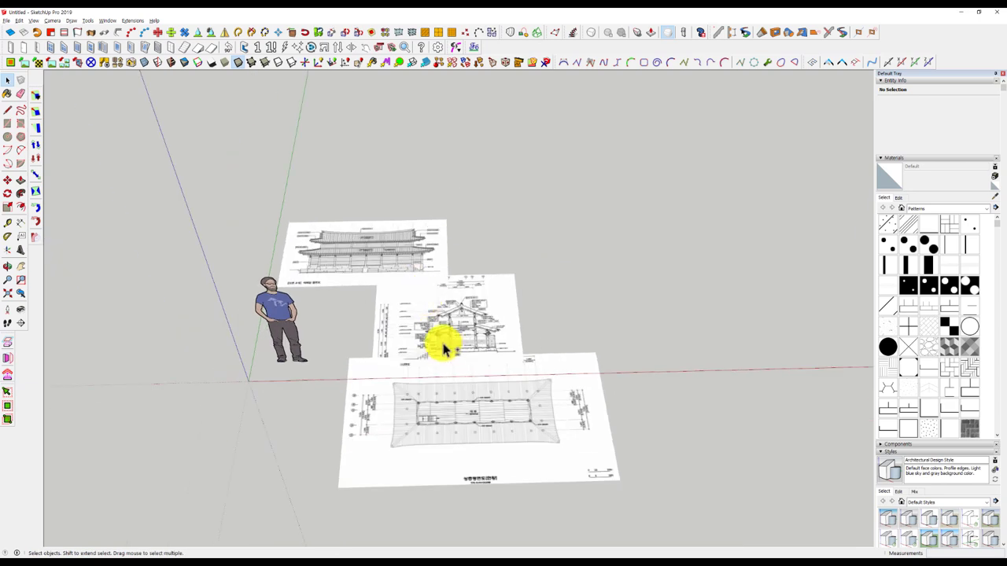
{"action": "mouse_move", "coordinate": [445, 343]}
{"action": "middle_mouse_down"}
{"action": "mouse_move", "coordinate": [396, 360]}
{"action": "mouse_move", "coordinate": [377, 413]}
{"action": "mouse_move", "coordinate": [149, 348]}
{"action": "middle_mouse_up"}
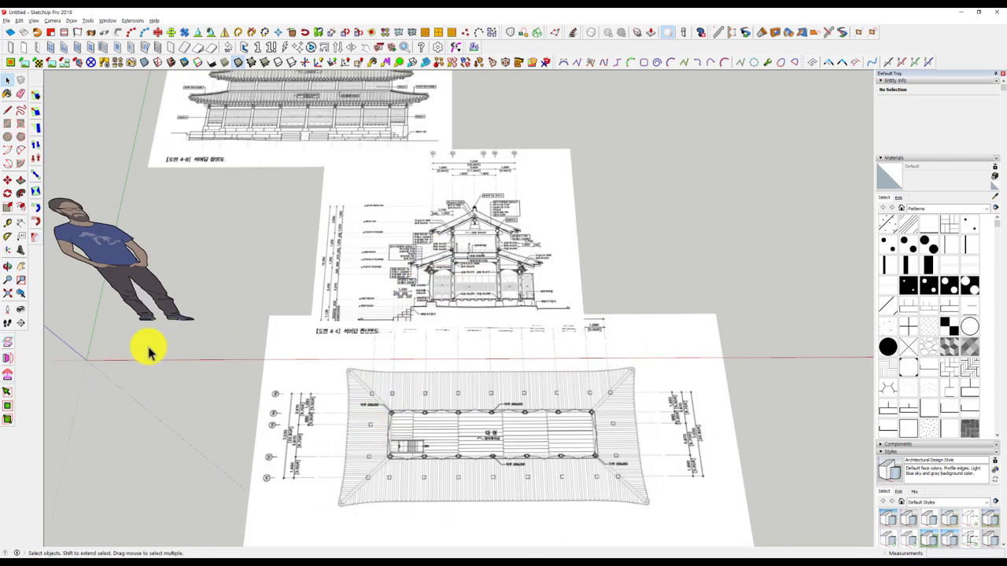
{"action": "scroll", "coordinate": [411, 376], "scroll_direction": "up", "scroll_amount": 3}
{"action": "scroll", "coordinate": [301, 295], "scroll_direction": "up", "scroll_amount": 2}
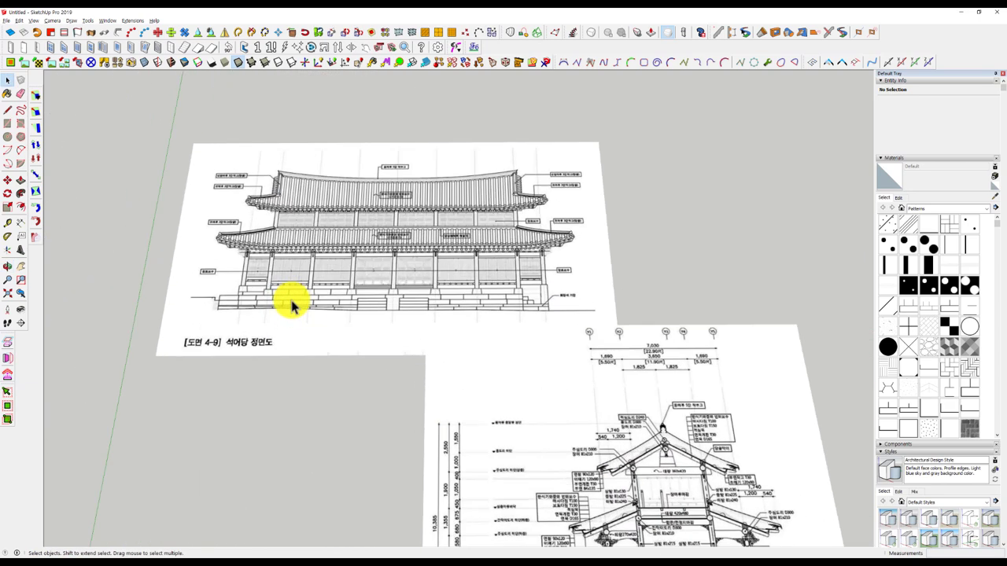
{"action": "scroll", "coordinate": [404, 233], "scroll_direction": "down", "scroll_amount": 3}
{"action": "mouse_move", "coordinate": [418, 231]}
{"action": "middle_mouse_down"}
{"action": "mouse_move", "coordinate": [478, 332]}
{"action": "mouse_move", "coordinate": [449, 207]}
{"action": "mouse_move", "coordinate": [449, 236]}
{"action": "middle_mouse_up"}
{"action": "scroll", "coordinate": [467, 230], "scroll_direction": "up", "scroll_amount": 3}
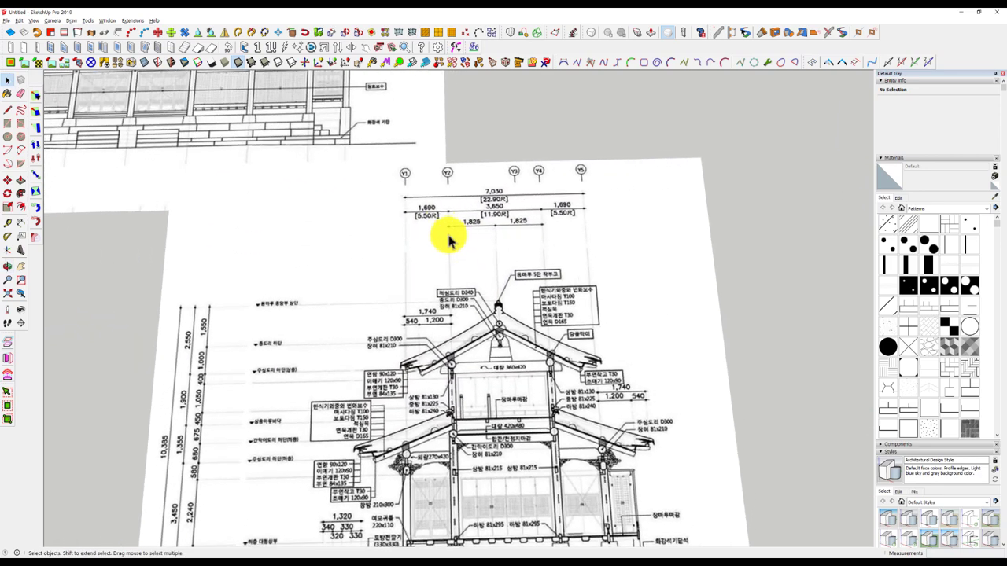
{"action": "scroll", "coordinate": [270, 243], "scroll_direction": "down", "scroll_amount": 2}
{"action": "middle_click_drag", "start_coordinate": [293, 323], "coordinate": [399, 348]}
{"action": "scroll", "coordinate": [499, 299], "scroll_direction": "up", "scroll_amount": 1}
{"action": "scroll", "coordinate": [499, 209], "scroll_direction": "up", "scroll_amount": 3}
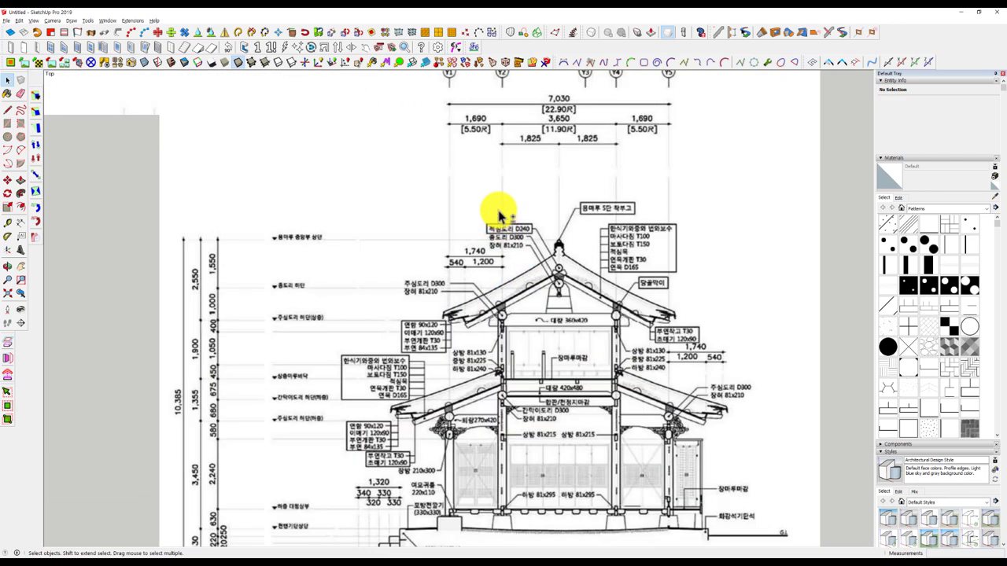
{"action": "scroll", "coordinate": [398, 318], "scroll_direction": "up", "scroll_amount": 2}
{"action": "scroll", "coordinate": [396, 315], "scroll_direction": "up", "scroll_amount": 3}
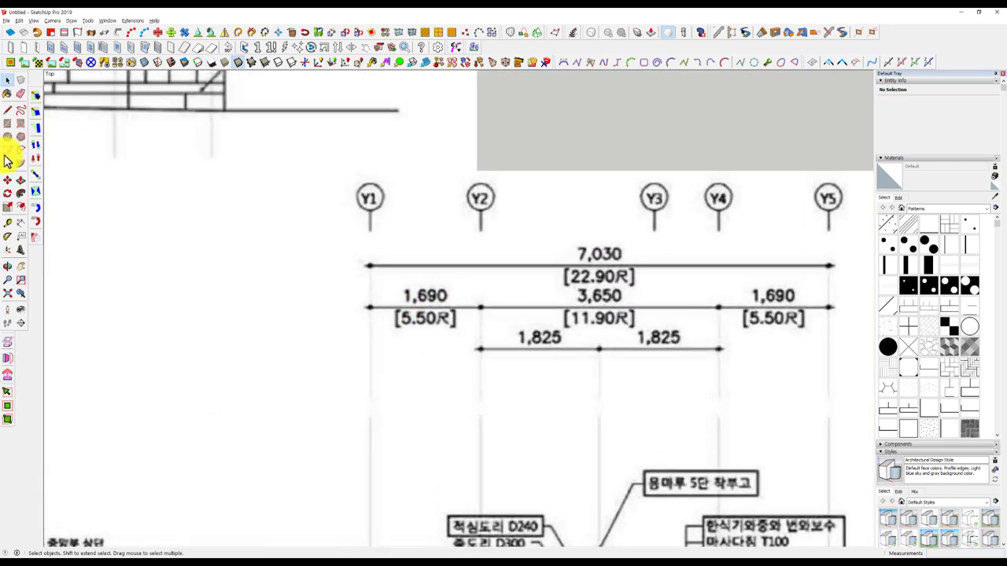
{"action": "left_click", "coordinate": [8, 112]}
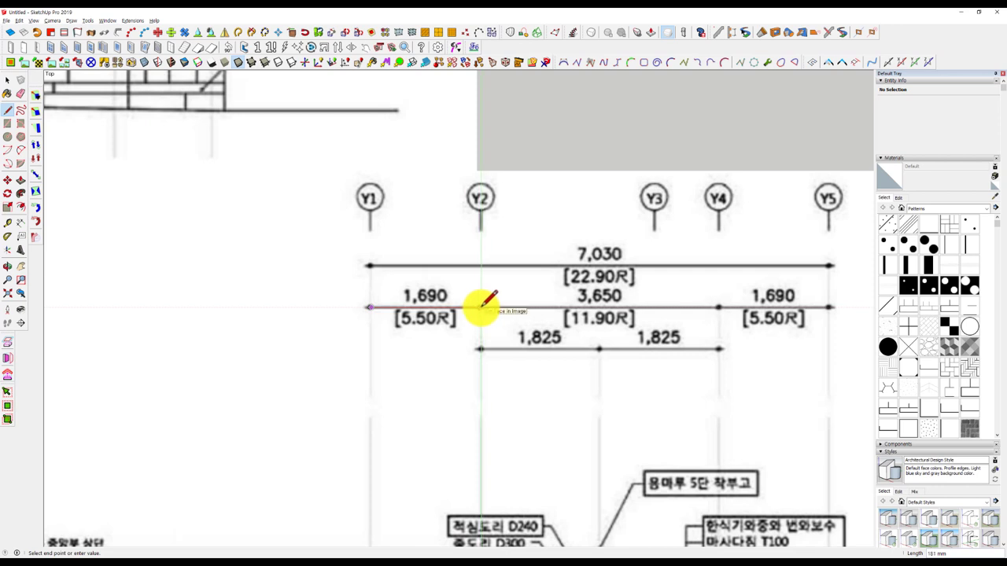
Zoom out to see all three sheets and select the section drawing image.
{"action": "scroll", "coordinate": [482, 306], "scroll_direction": "down", "scroll_amount": 2}
{"action": "scroll", "coordinate": [482, 307], "scroll_direction": "down", "scroll_amount": 2}
{"action": "scroll", "coordinate": [481, 307], "scroll_direction": "down", "scroll_amount": 2}
{"action": "scroll", "coordinate": [482, 307], "scroll_direction": "down", "scroll_amount": 2}
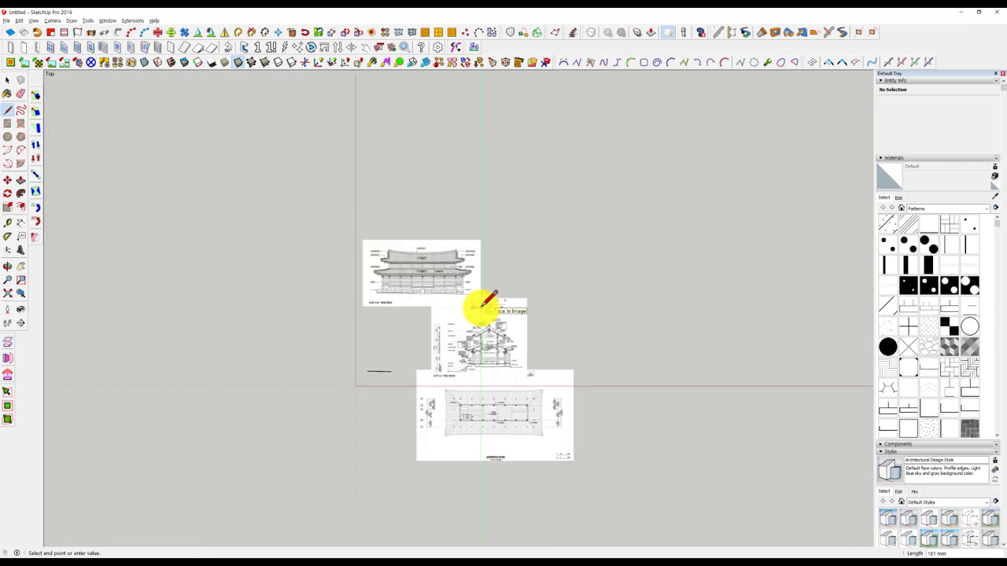
{"action": "scroll", "coordinate": [482, 310], "scroll_direction": "up", "scroll_amount": 3}
{"action": "scroll", "coordinate": [481, 310], "scroll_direction": "down", "scroll_amount": 2}
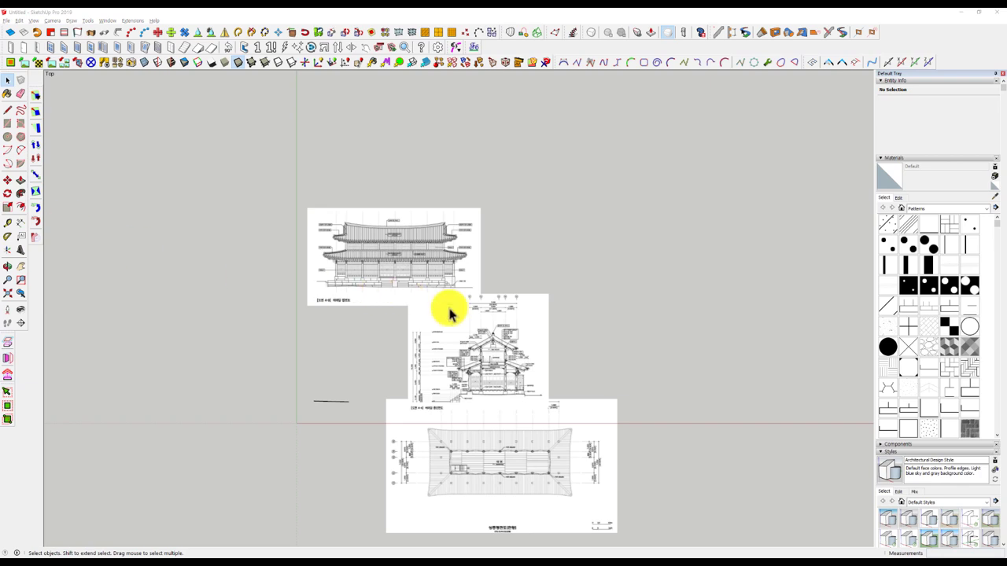
{"action": "scroll", "coordinate": [412, 274], "scroll_direction": "up", "scroll_amount": 2}
{"action": "scroll", "coordinate": [416, 279], "scroll_direction": "up", "scroll_amount": 2}
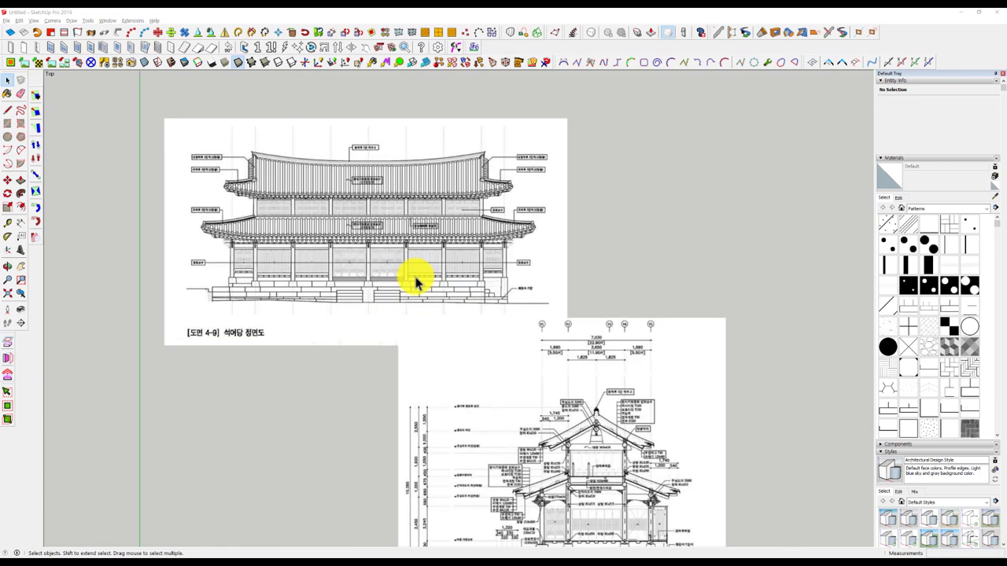
{"action": "scroll", "coordinate": [416, 282], "scroll_direction": "down", "scroll_amount": 2}
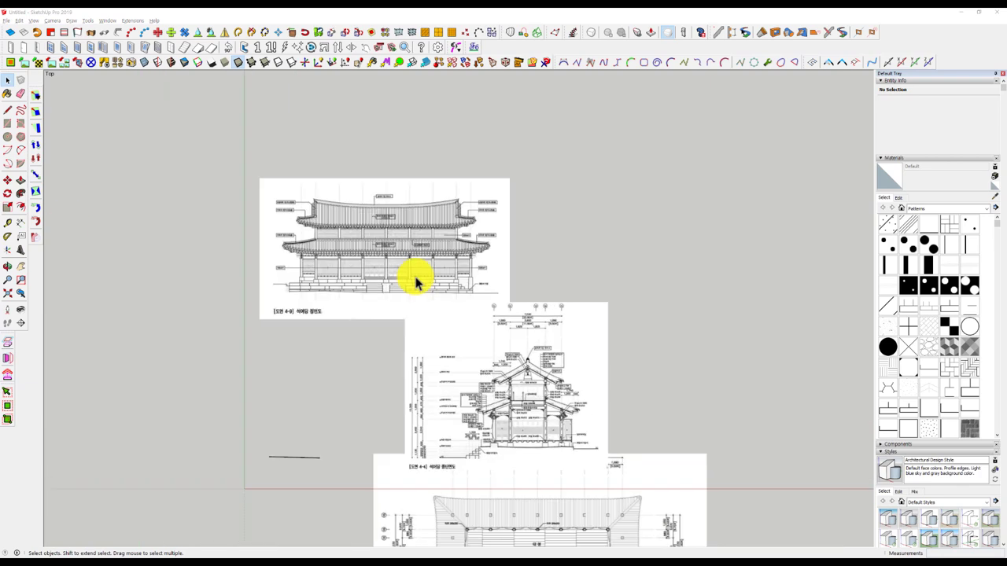
{"action": "scroll", "coordinate": [415, 281], "scroll_direction": "down", "scroll_amount": 2}
{"action": "scroll", "coordinate": [415, 282], "scroll_direction": "up", "scroll_amount": 2}
{"action": "scroll", "coordinate": [417, 286], "scroll_direction": "down", "scroll_amount": 1}
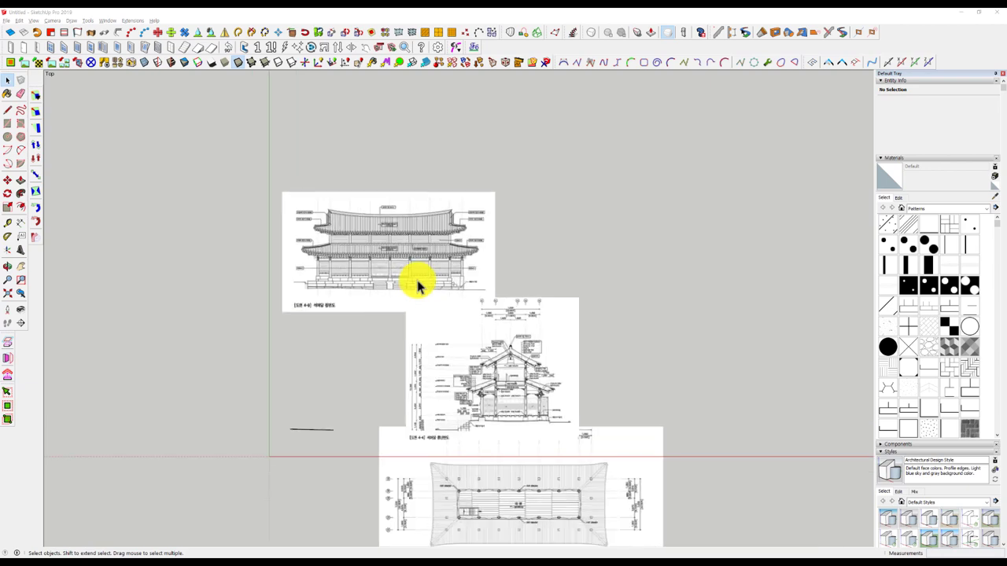
{"action": "scroll", "coordinate": [472, 362], "scroll_direction": "down", "scroll_amount": 1}
{"action": "scroll", "coordinate": [504, 403], "scroll_direction": "up", "scroll_amount": 2}
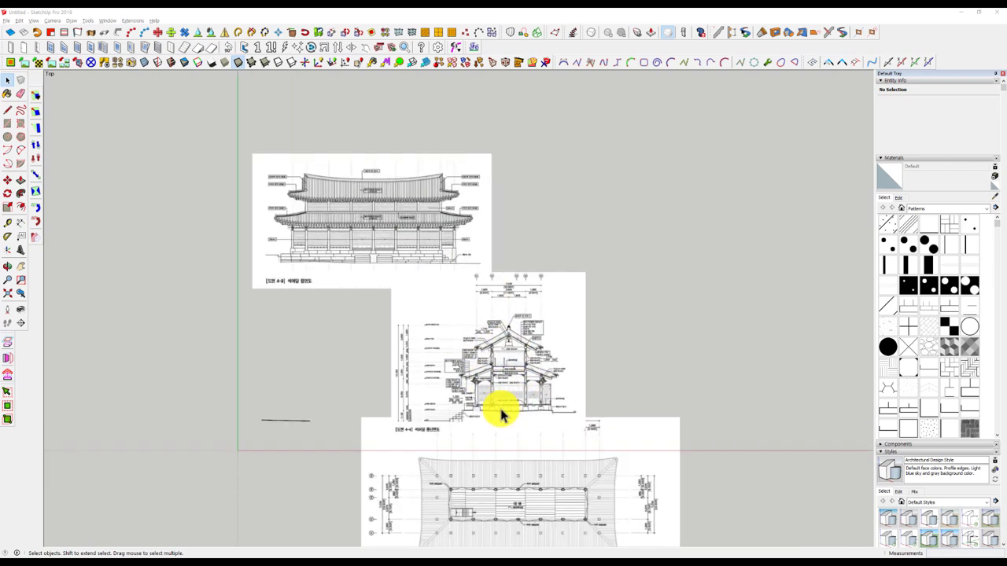
{"action": "scroll", "coordinate": [480, 370], "scroll_direction": "up", "scroll_amount": 1}
{"action": "scroll", "coordinate": [499, 279], "scroll_direction": "up", "scroll_amount": 1}
{"action": "scroll", "coordinate": [503, 267], "scroll_direction": "up", "scroll_amount": 1}
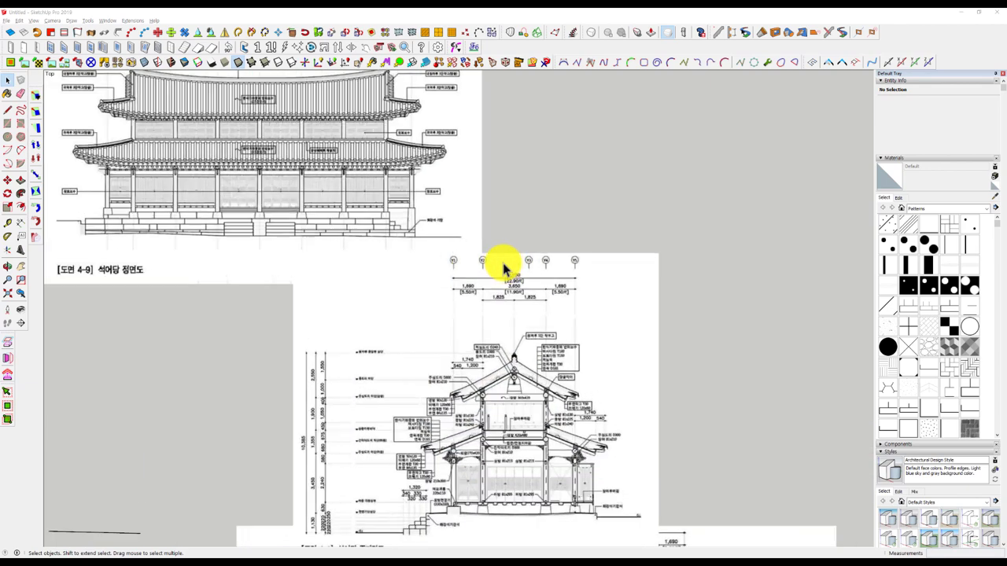
{"action": "scroll", "coordinate": [456, 314], "scroll_direction": "down", "scroll_amount": 1}
{"action": "left_click", "coordinate": [455, 311]}
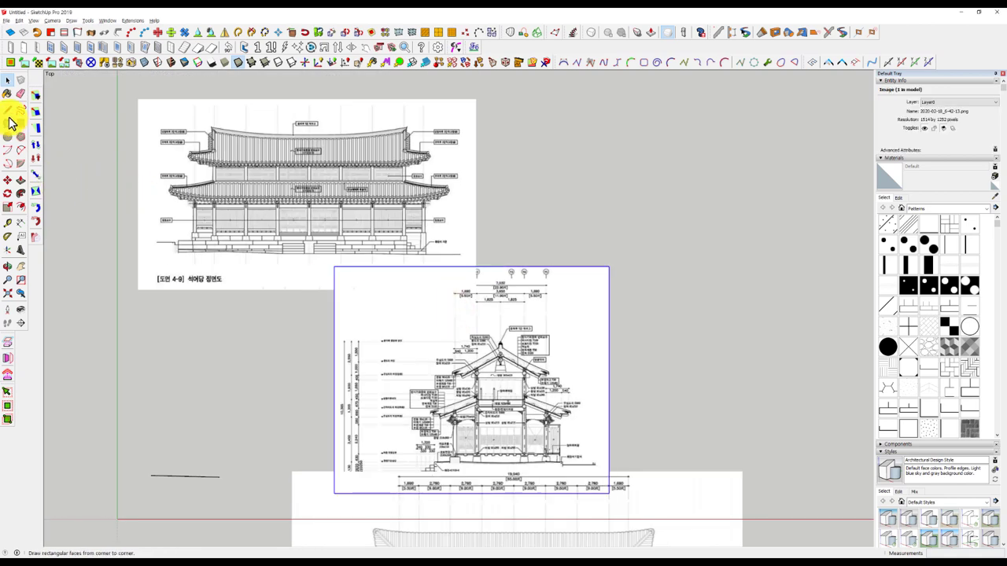
Scale the section image up by dragging its top-right corner grip outward.
{"action": "key", "text": "s"}
{"action": "scroll", "coordinate": [543, 354], "scroll_direction": "down", "scroll_amount": 2}
{"action": "scroll", "coordinate": [557, 324], "scroll_direction": "down", "scroll_amount": 1}
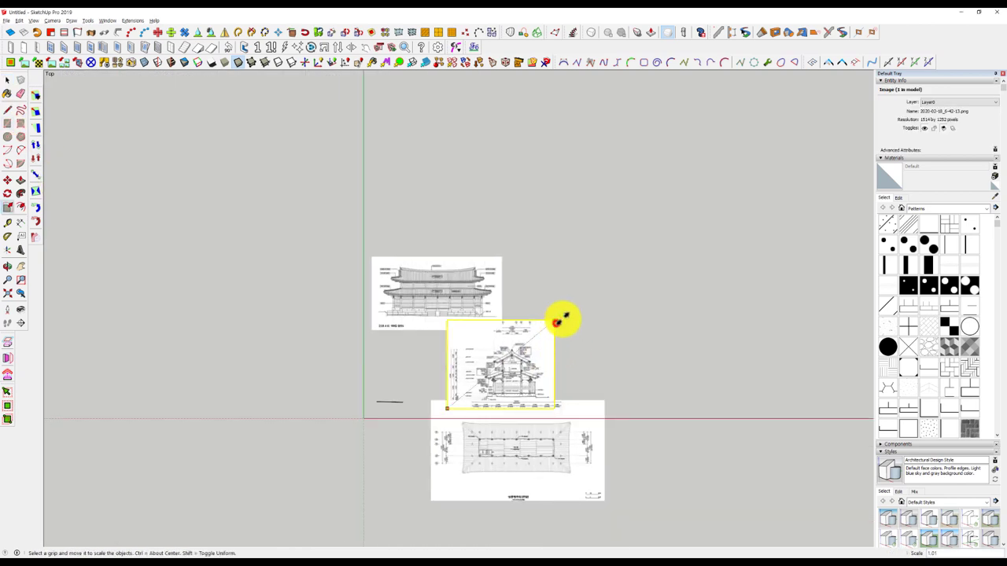
{"action": "left_click_drag", "start_coordinate": [557, 324], "coordinate": [777, 134]}
{"action": "middle_click_drag", "start_coordinate": [776, 134], "coordinate": [545, 330], "text": "shift"}
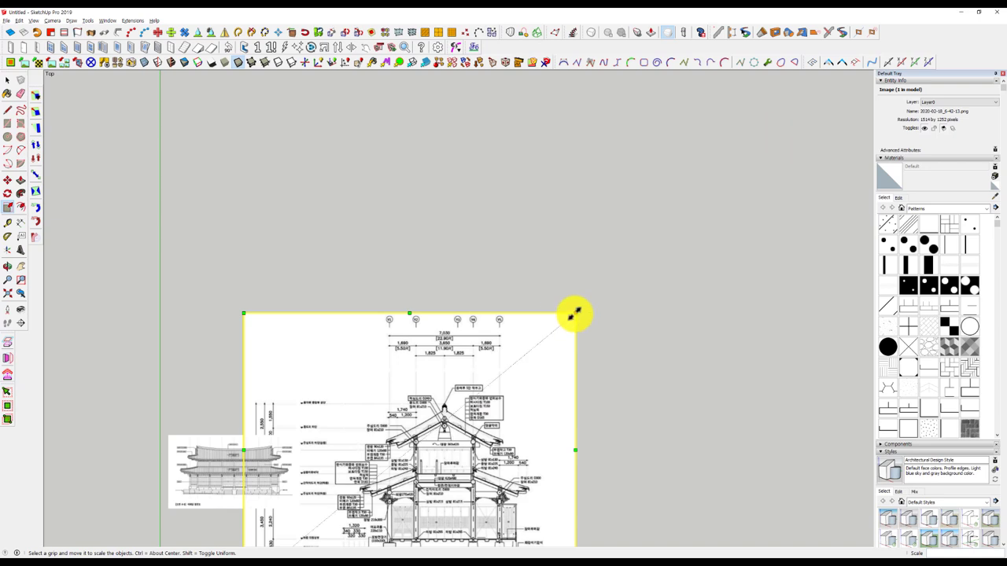
{"action": "left_click_drag", "start_coordinate": [575, 313], "coordinate": [658, 229]}
{"action": "key", "text": "space"}
{"action": "left_click", "coordinate": [475, 207]}
Start a line along a section dimension to check it, then cancel it.
{"action": "scroll", "coordinate": [475, 207], "scroll_direction": "up", "scroll_amount": 1}
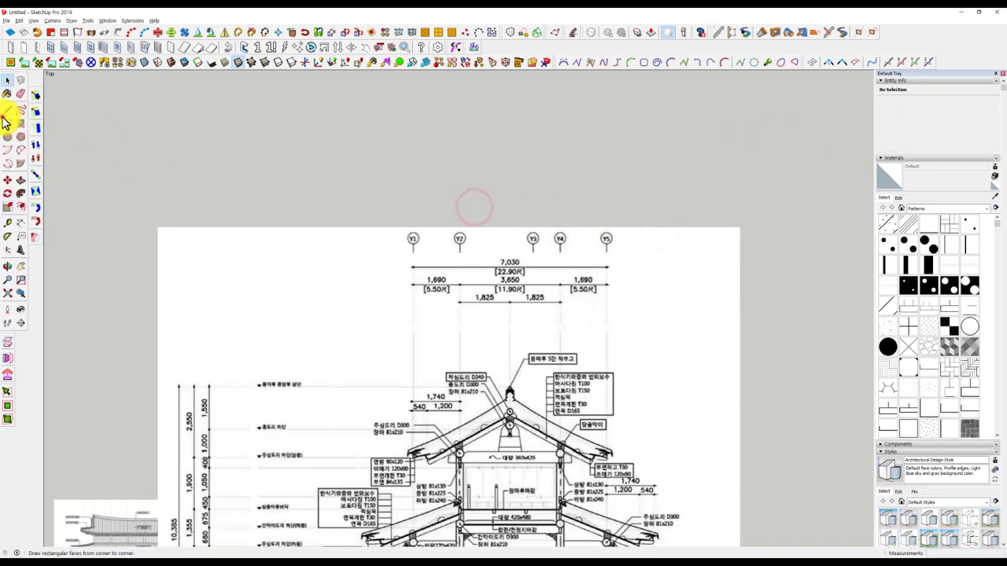
{"action": "left_click", "coordinate": [8, 111]}
{"action": "scroll", "coordinate": [411, 285], "scroll_direction": "up", "scroll_amount": 1}
{"action": "scroll", "coordinate": [356, 284], "scroll_direction": "up", "scroll_amount": 2}
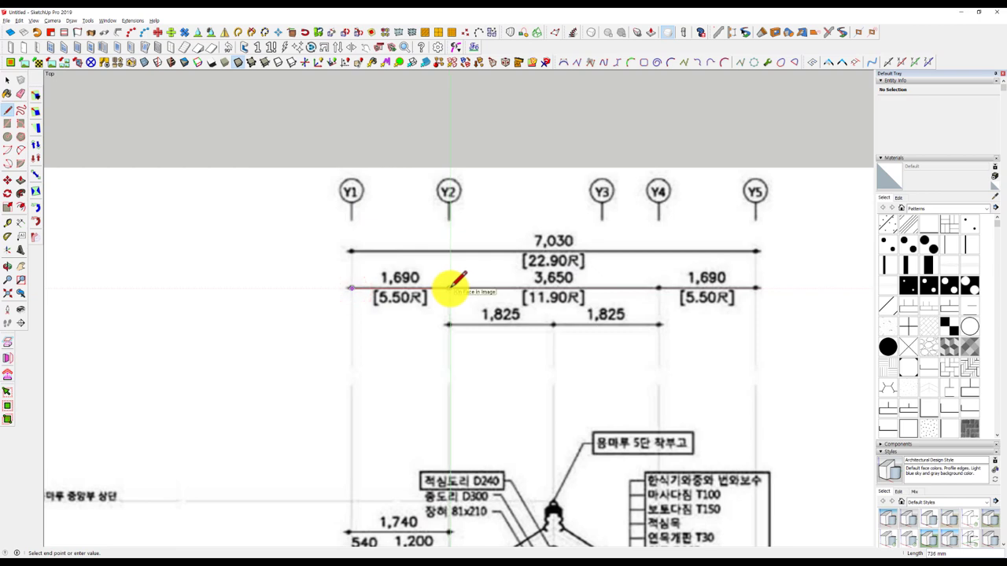
{"action": "key", "text": "space"}
{"action": "scroll", "coordinate": [454, 288], "scroll_direction": "down", "scroll_amount": 2}
{"action": "scroll", "coordinate": [456, 288], "scroll_direction": "down", "scroll_amount": 2}
{"action": "scroll", "coordinate": [456, 294], "scroll_direction": "up", "scroll_amount": 1}
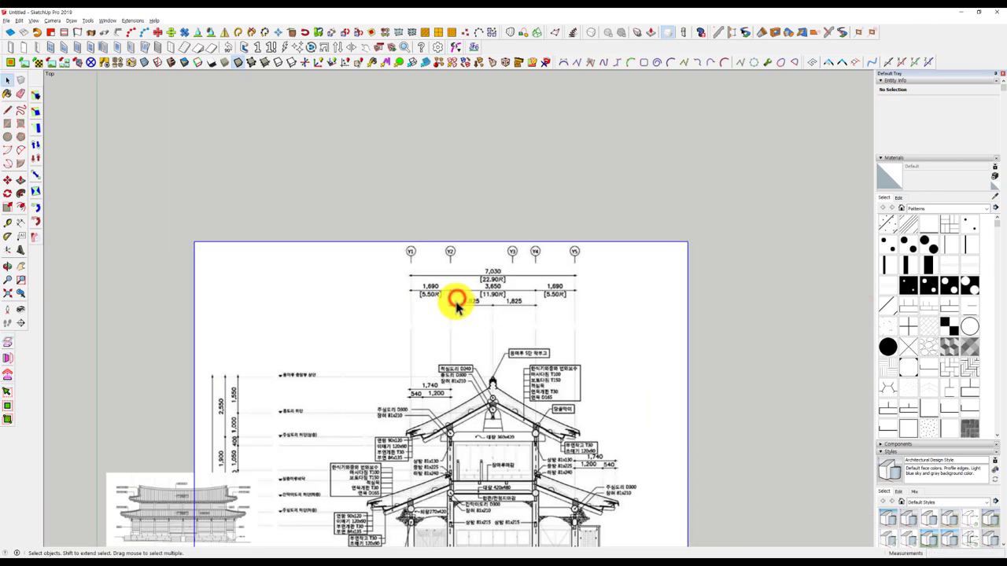
{"action": "scroll", "coordinate": [458, 311], "scroll_direction": "down", "scroll_amount": 2}
{"action": "scroll", "coordinate": [460, 323], "scroll_direction": "down", "scroll_amount": 1}
{"action": "scroll", "coordinate": [464, 330], "scroll_direction": "down", "scroll_amount": 1}
Move the floor plan image to the upper left of the section drawing.
{"action": "left_click", "coordinate": [407, 455]}
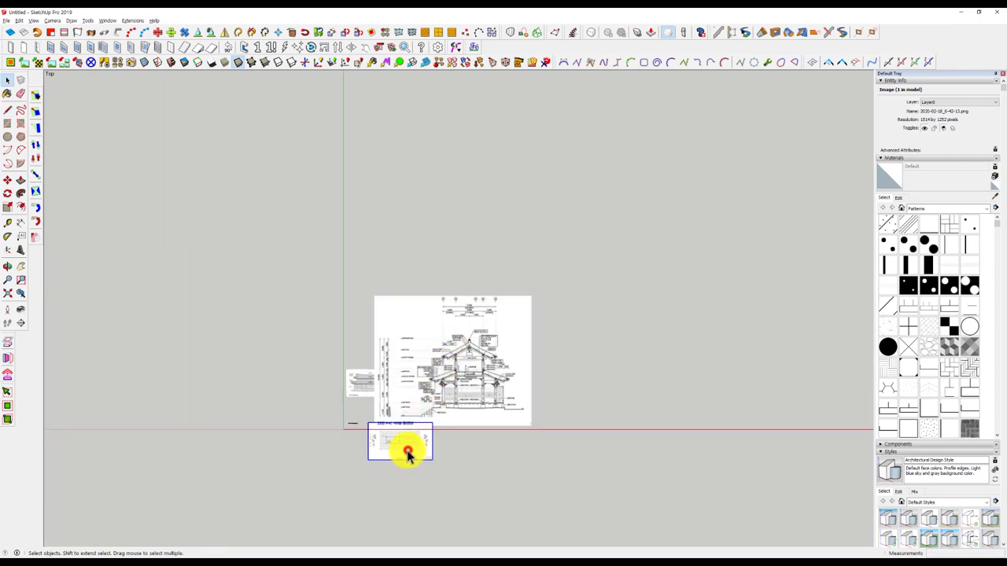
{"action": "scroll", "coordinate": [401, 425], "scroll_direction": "up", "scroll_amount": 2}
{"action": "scroll", "coordinate": [386, 440], "scroll_direction": "up", "scroll_amount": 1}
{"action": "key", "text": "m"}
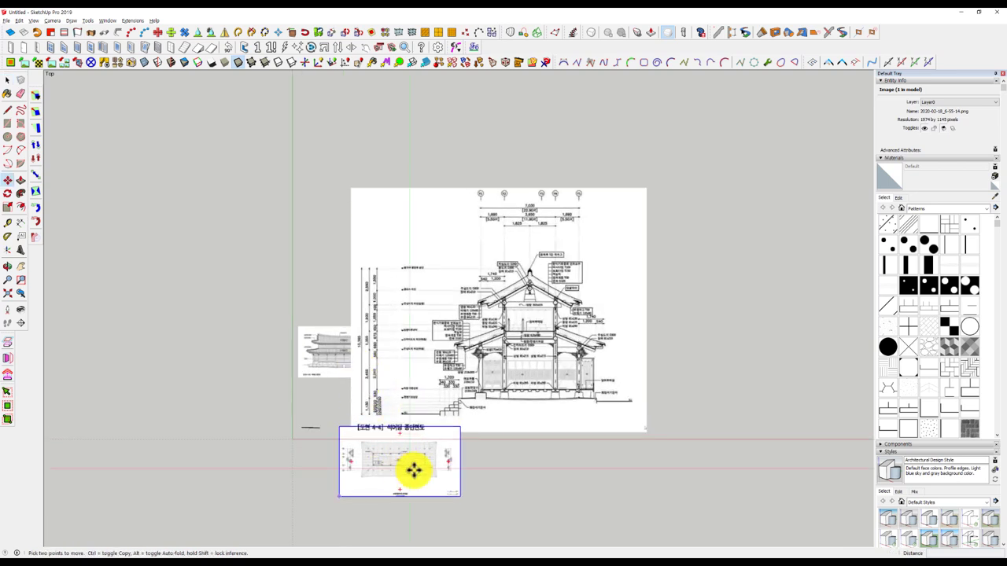
{"action": "left_click", "coordinate": [413, 469]}
{"action": "left_click", "coordinate": [265, 240]}
{"action": "key", "text": "space"}
Move the front elevation image below the floor plan and recentre the view.
{"action": "left_click", "coordinate": [334, 352]}
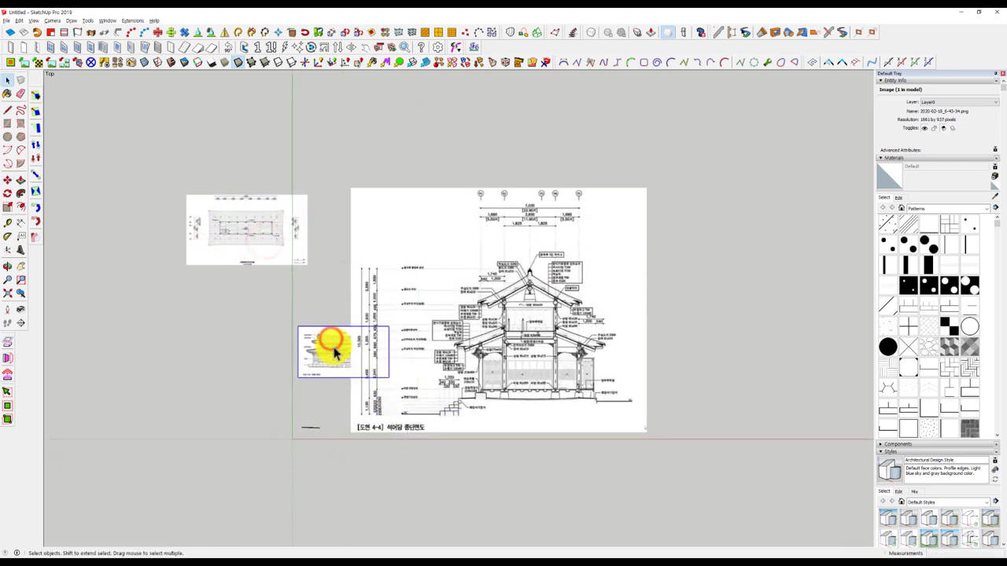
{"action": "key", "text": "m"}
{"action": "left_click", "coordinate": [336, 343]}
{"action": "left_click", "coordinate": [243, 309]}
{"action": "key", "text": "space"}
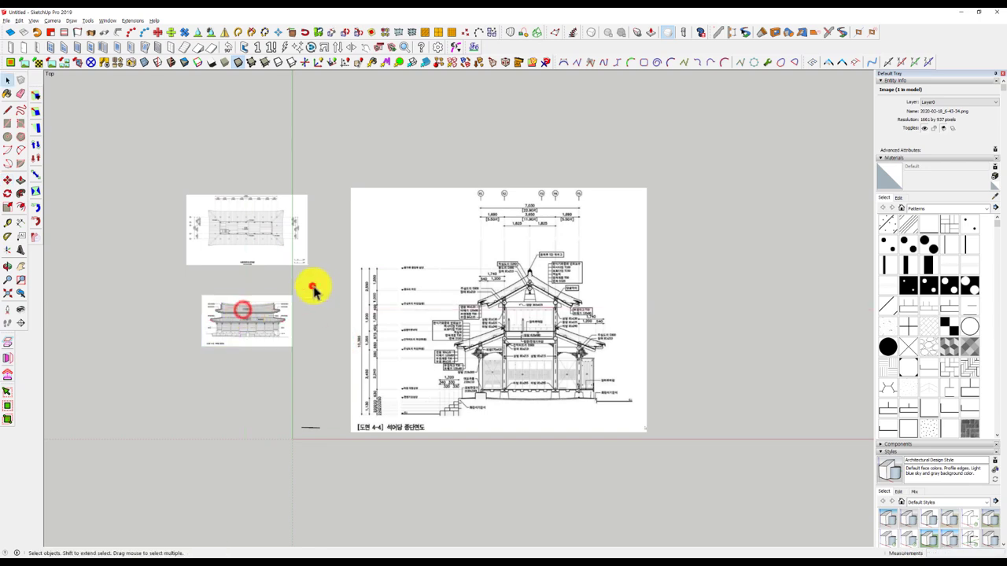
{"action": "left_click", "coordinate": [313, 289]}
{"action": "middle_click_drag", "start_coordinate": [313, 289], "coordinate": [309, 361], "text": "shift"}
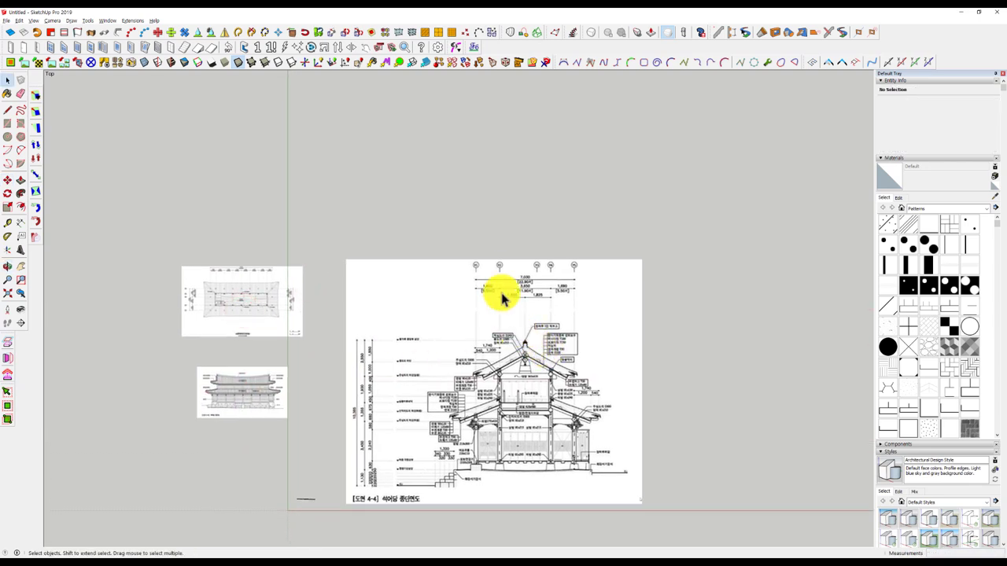
{"action": "scroll", "coordinate": [503, 275], "scroll_direction": "up", "scroll_amount": 2}
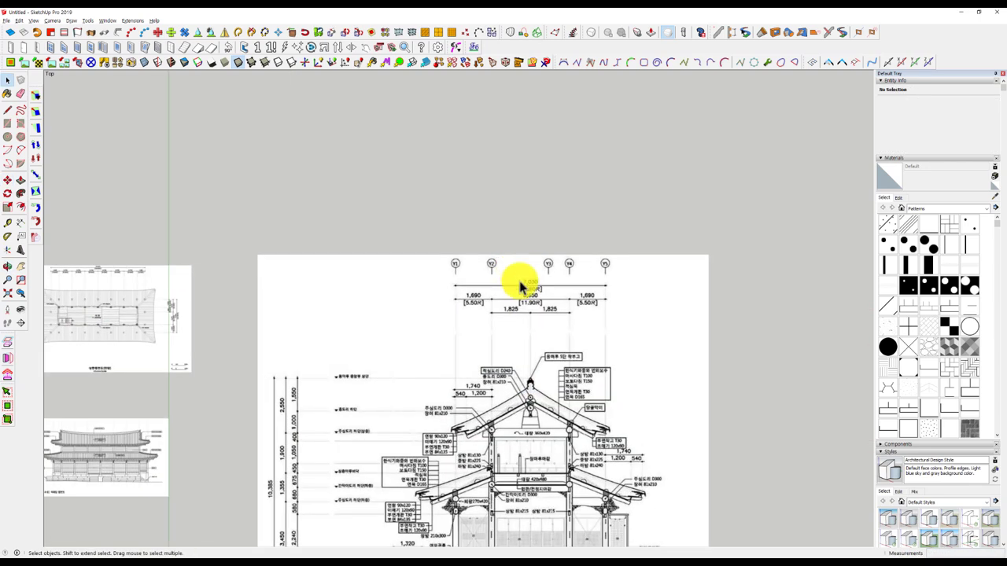
{"action": "scroll", "coordinate": [522, 286], "scroll_direction": "up", "scroll_amount": 2}
{"action": "scroll", "coordinate": [523, 281], "scroll_direction": "down", "scroll_amount": 2}
{"action": "scroll", "coordinate": [508, 287], "scroll_direction": "down", "scroll_amount": 1}
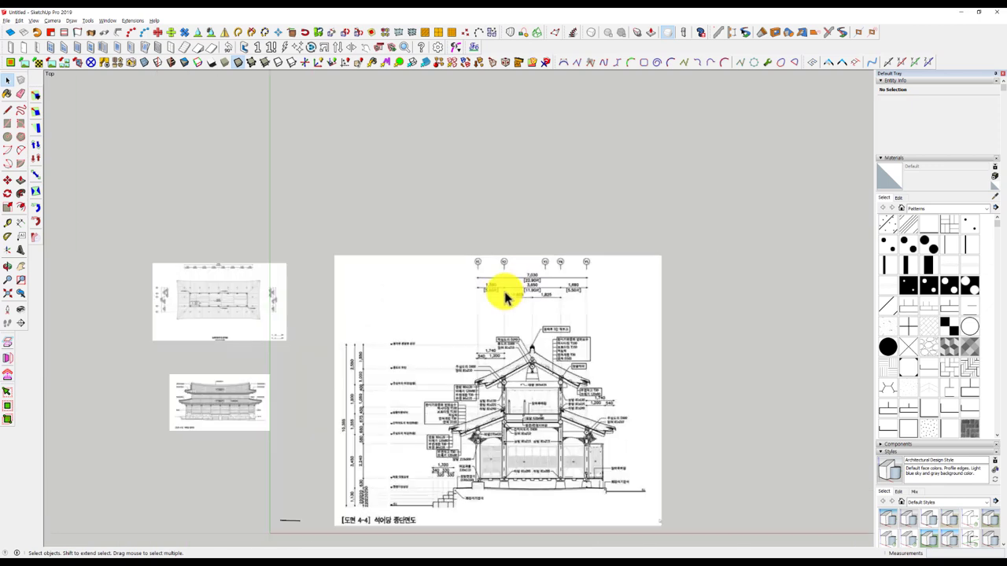
{"action": "scroll", "coordinate": [507, 289], "scroll_direction": "up", "scroll_amount": 3}
{"action": "scroll", "coordinate": [508, 286], "scroll_direction": "down", "scroll_amount": 1}
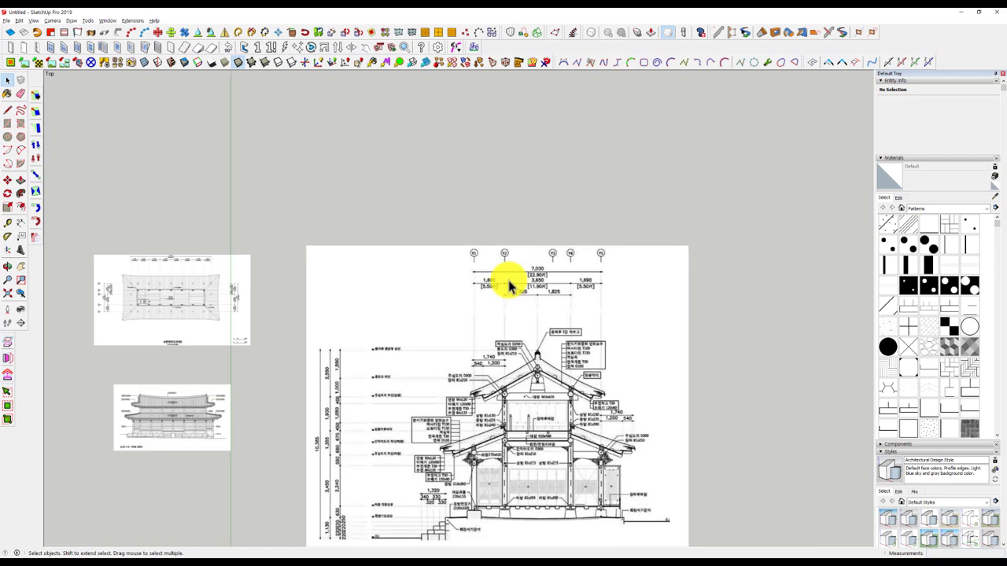
{"action": "scroll", "coordinate": [508, 285], "scroll_direction": "down", "scroll_amount": 1}
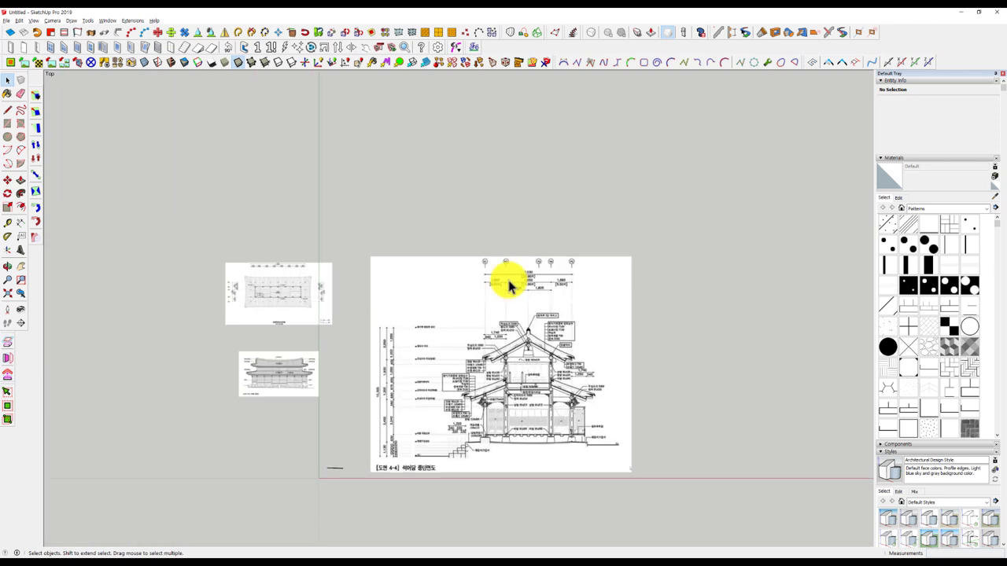
{"action": "scroll", "coordinate": [508, 283], "scroll_direction": "up", "scroll_amount": 3}
{"action": "scroll", "coordinate": [509, 283], "scroll_direction": "down", "scroll_amount": 2}
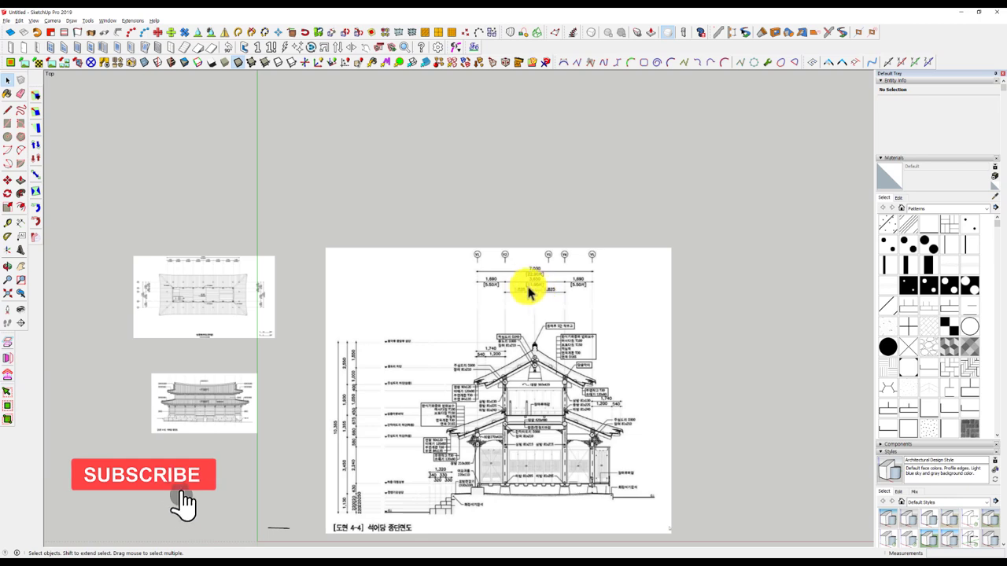
{"action": "scroll", "coordinate": [522, 278], "scroll_direction": "down", "scroll_amount": 2}
{"action": "scroll", "coordinate": [428, 319], "scroll_direction": "up", "scroll_amount": 2}
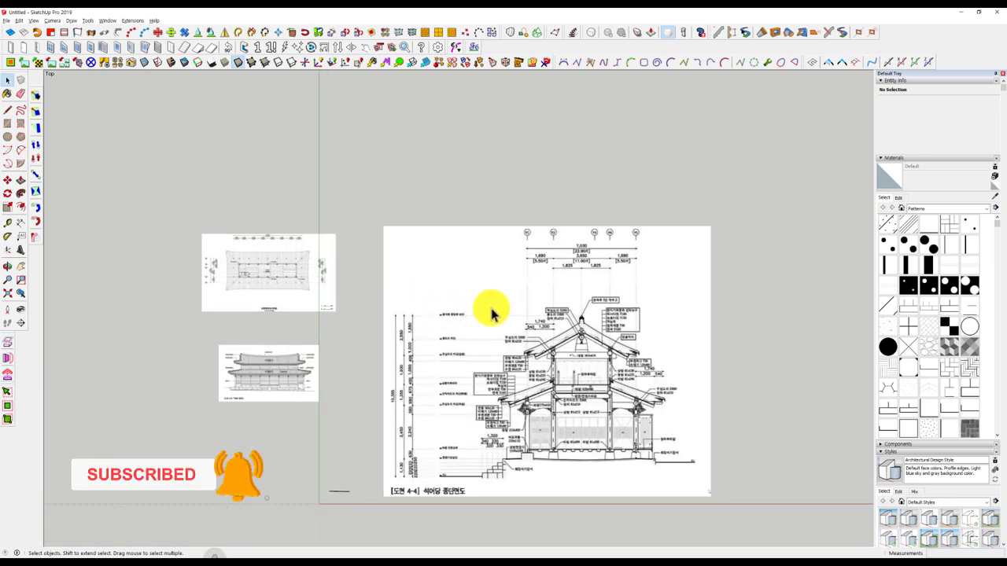
Explode the section image into geometry and group it with Ctrl+G.
{"action": "left_click", "coordinate": [478, 257]}
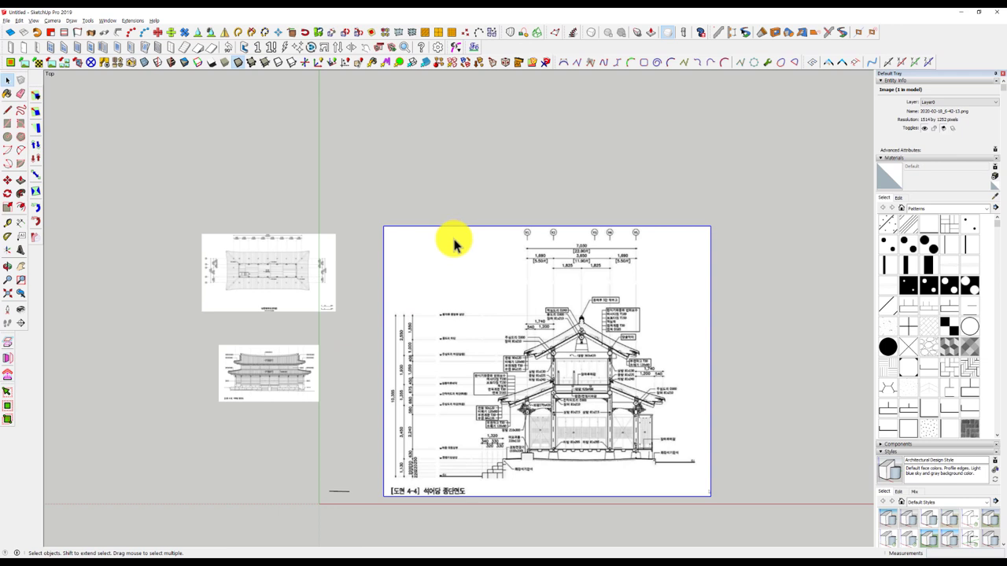
{"action": "right_click", "coordinate": [454, 245]}
{"action": "left_click", "coordinate": [426, 247]}
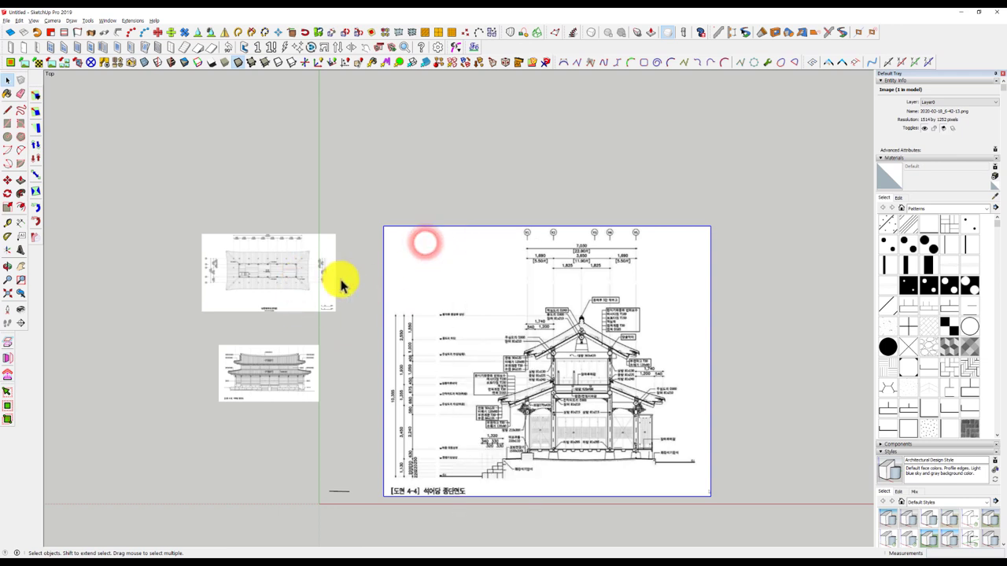
{"action": "left_click", "coordinate": [474, 315]}
{"action": "right_click", "coordinate": [460, 258]}
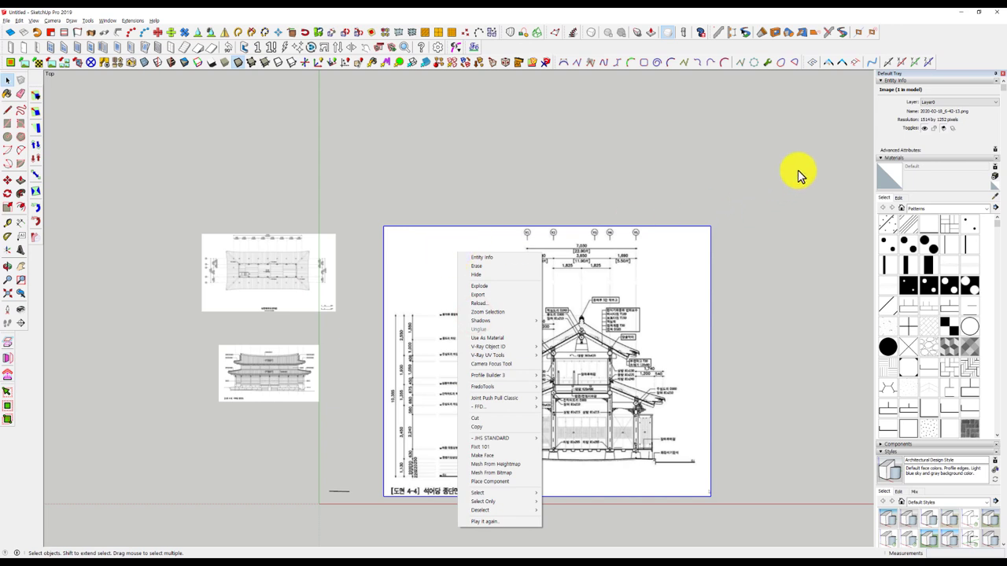
{"action": "left_click", "coordinate": [572, 282]}
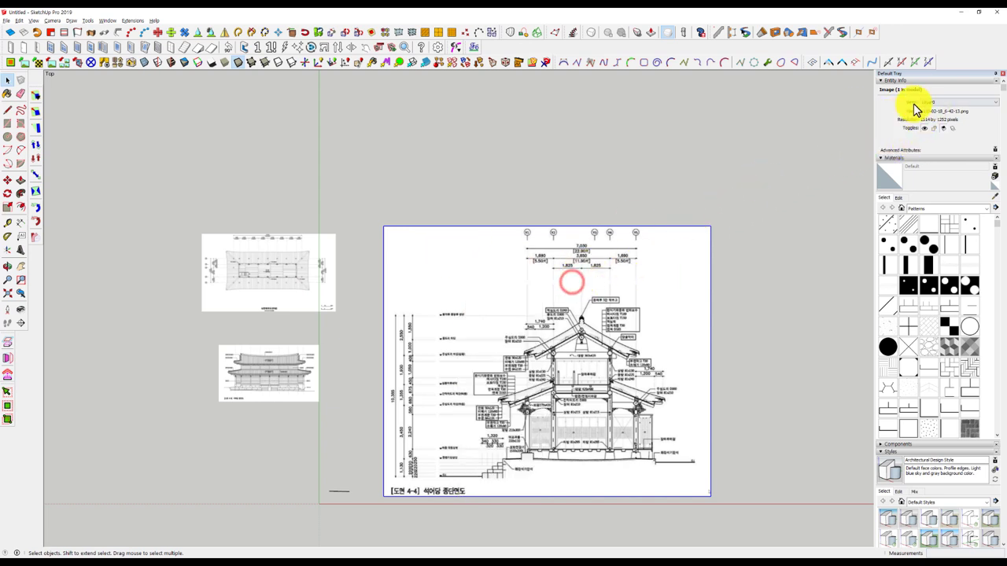
{"action": "right_click", "coordinate": [416, 238]}
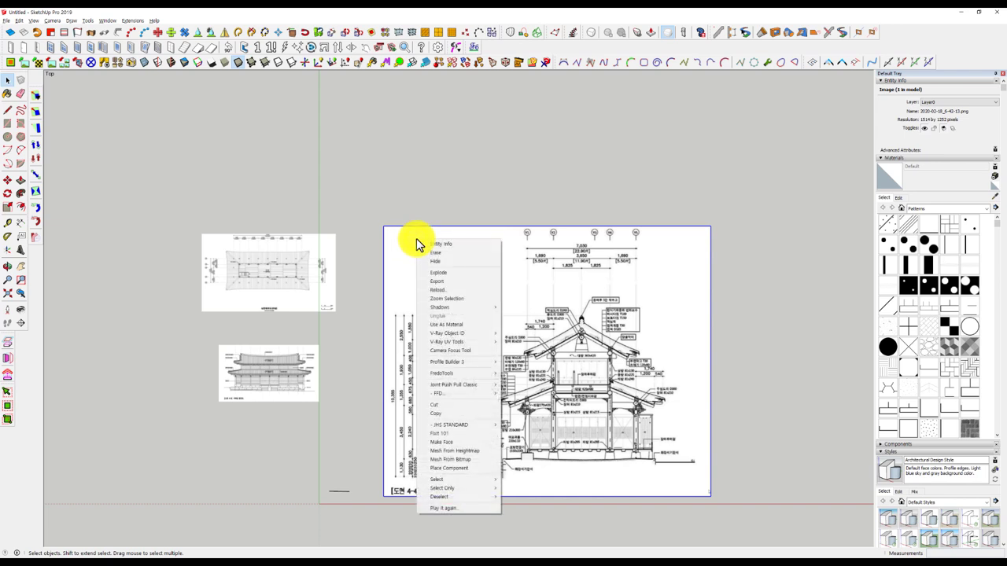
{"action": "left_click", "coordinate": [442, 279]}
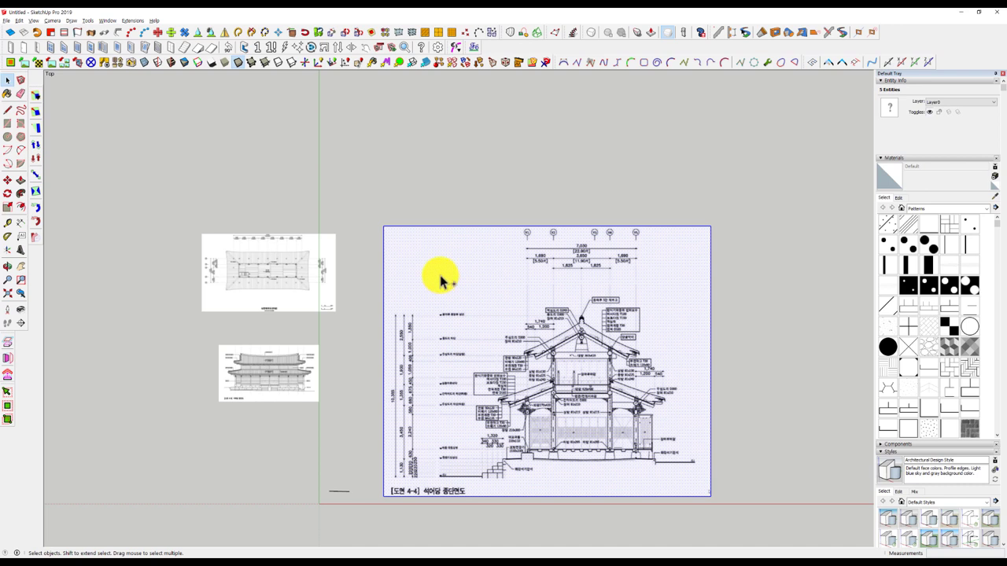
{"action": "key", "text": "ctrl+g"}
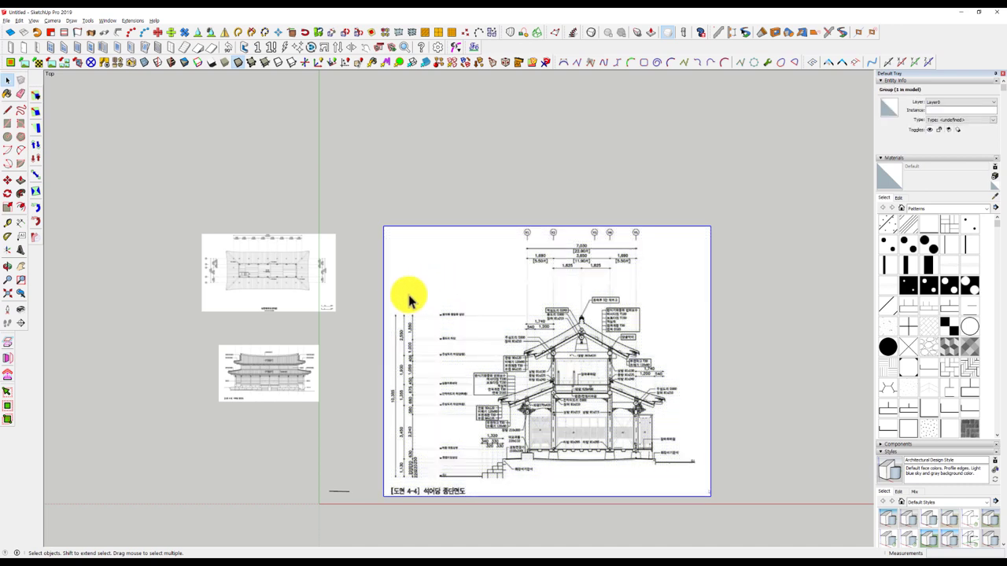
Explode the floor plan and elevation images, grouping the elevation geometry.
{"action": "left_click", "coordinate": [275, 261]}
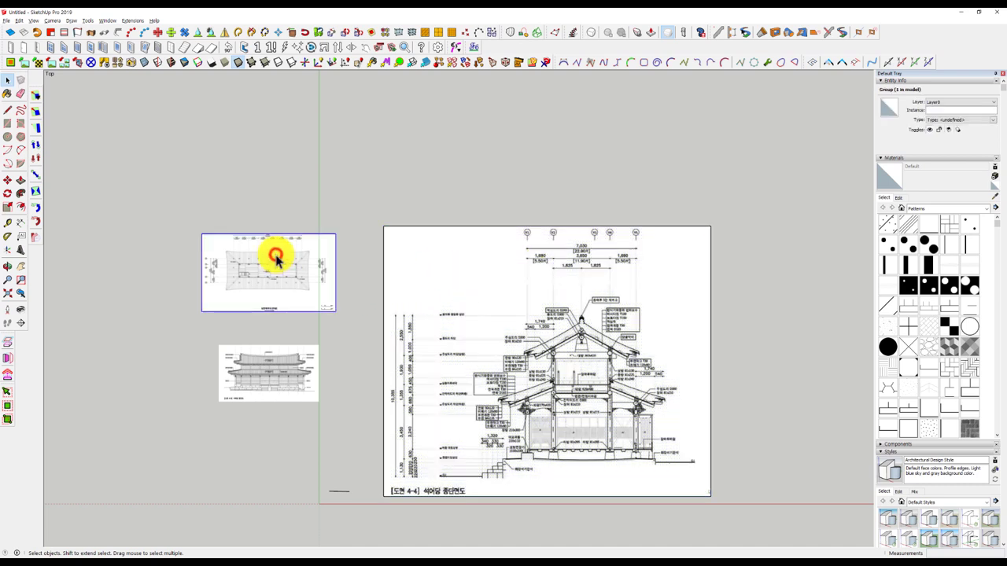
{"action": "right_click", "coordinate": [276, 260]}
{"action": "left_click", "coordinate": [295, 296]}
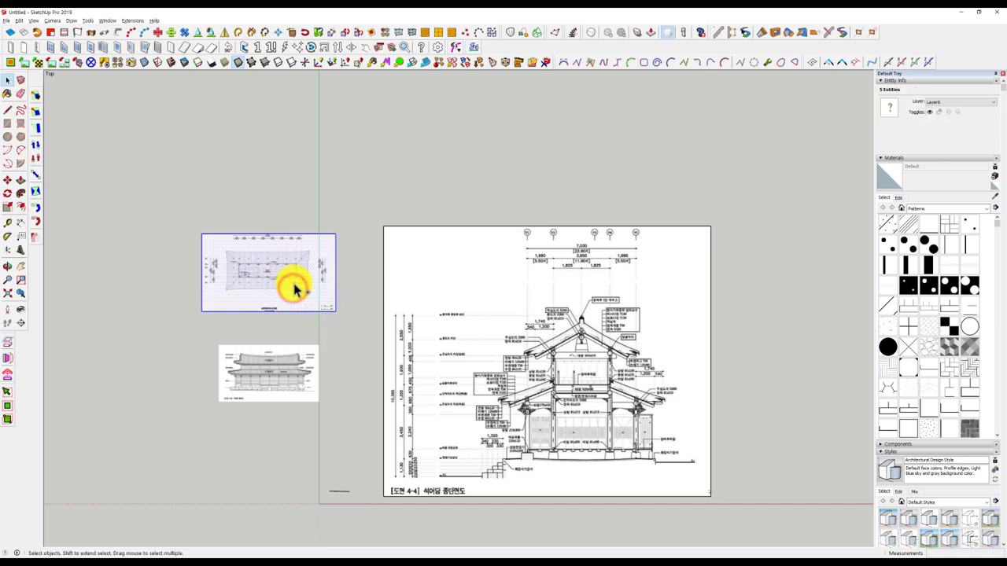
{"action": "left_click", "coordinate": [270, 325]}
{"action": "left_click", "coordinate": [274, 366]}
{"action": "right_click", "coordinate": [274, 366]}
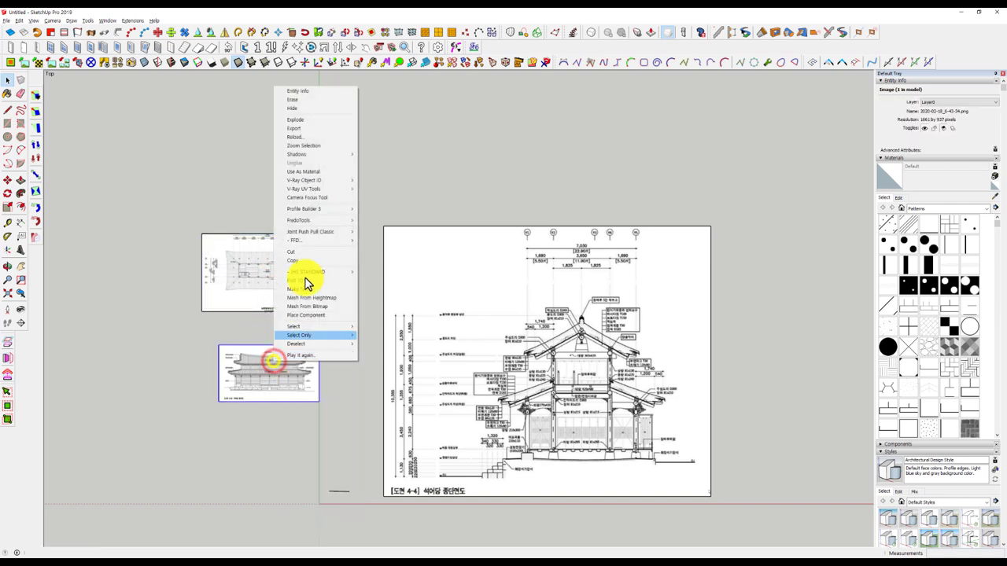
{"action": "left_click", "coordinate": [316, 120]}
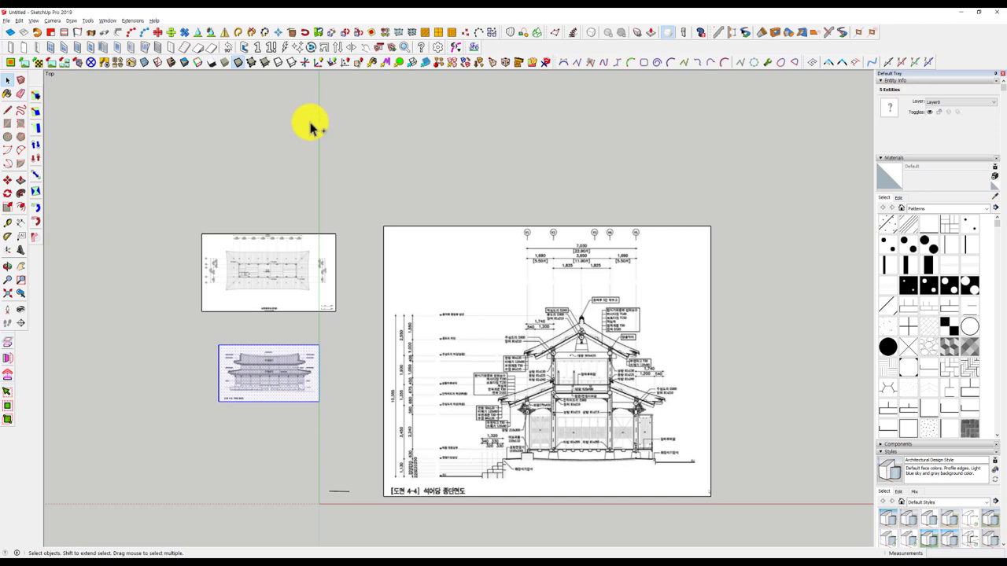
{"action": "key", "text": "ctrl+g"}
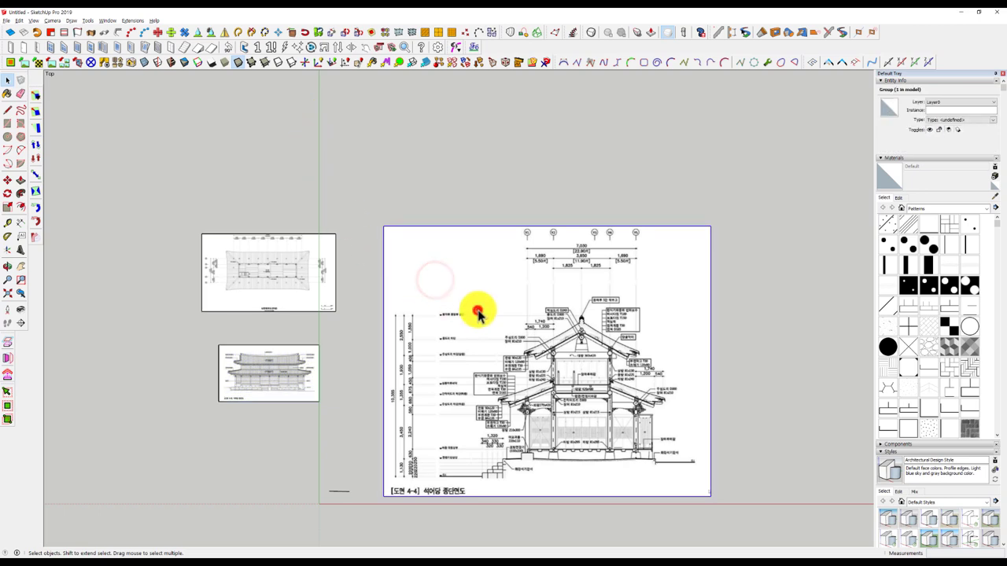
Measure the section's 1,690 dimension with the Tape Measure and enter 1690 as its length.
{"action": "scroll", "coordinate": [487, 330], "scroll_direction": "up", "scroll_amount": 3}
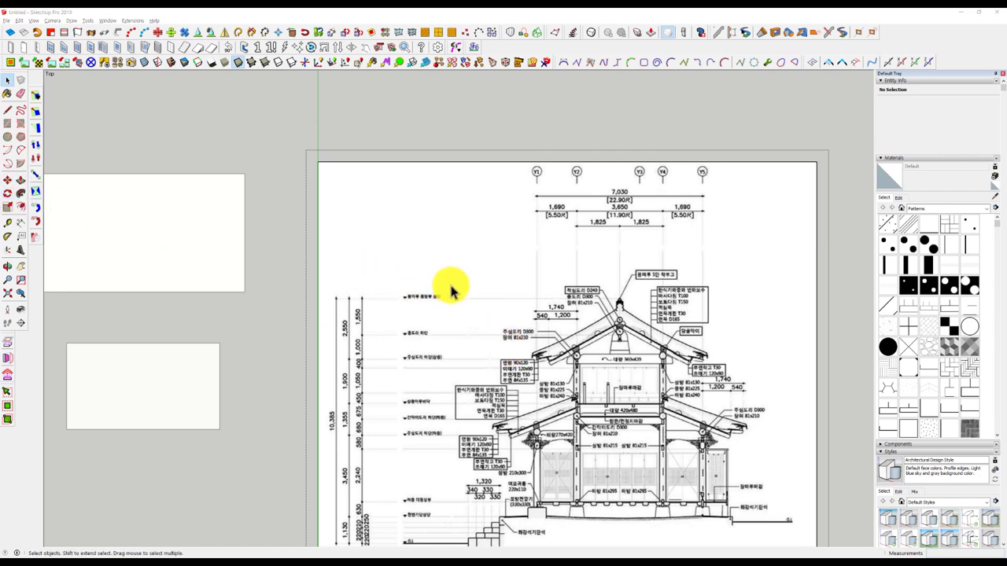
{"action": "scroll", "coordinate": [452, 289], "scroll_direction": "down", "scroll_amount": 2}
{"action": "scroll", "coordinate": [504, 236], "scroll_direction": "up", "scroll_amount": 2}
{"action": "scroll", "coordinate": [516, 206], "scroll_direction": "up", "scroll_amount": 2}
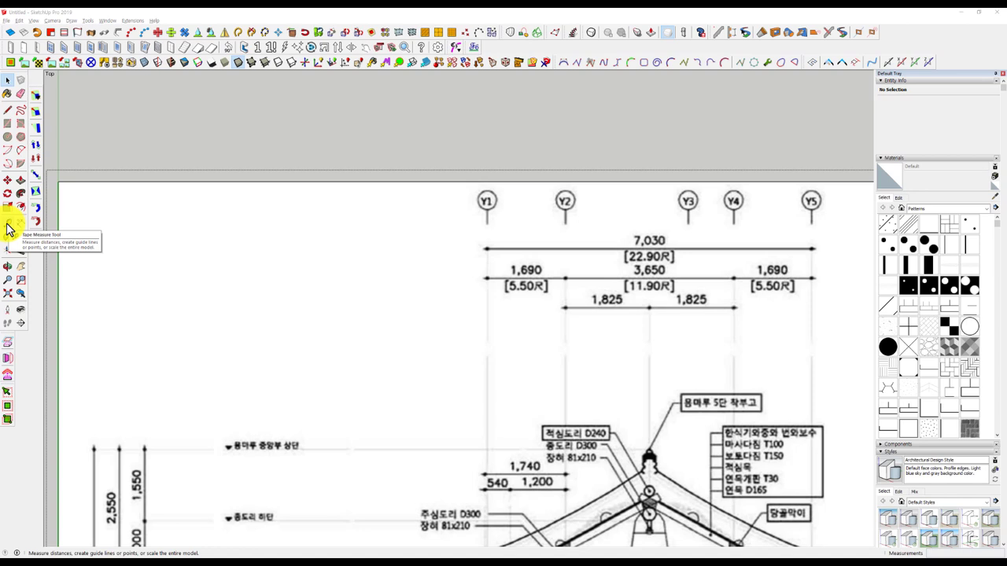
{"action": "left_click", "coordinate": [10, 228]}
{"action": "scroll", "coordinate": [573, 236], "scroll_direction": "up", "scroll_amount": 3}
{"action": "scroll", "coordinate": [404, 288], "scroll_direction": "up", "scroll_amount": 2}
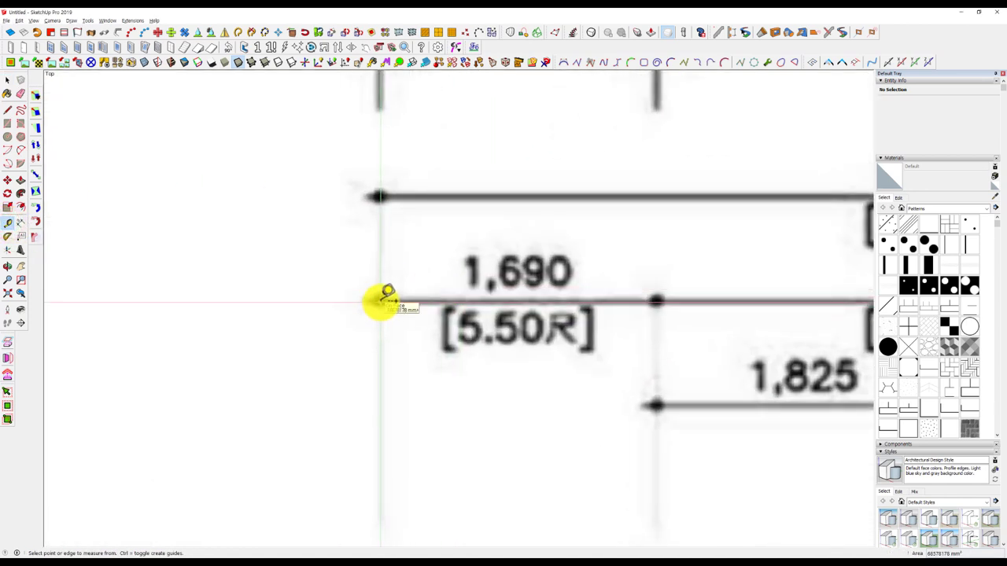
{"action": "left_click", "coordinate": [380, 301]}
{"action": "type", "text": "1690"}
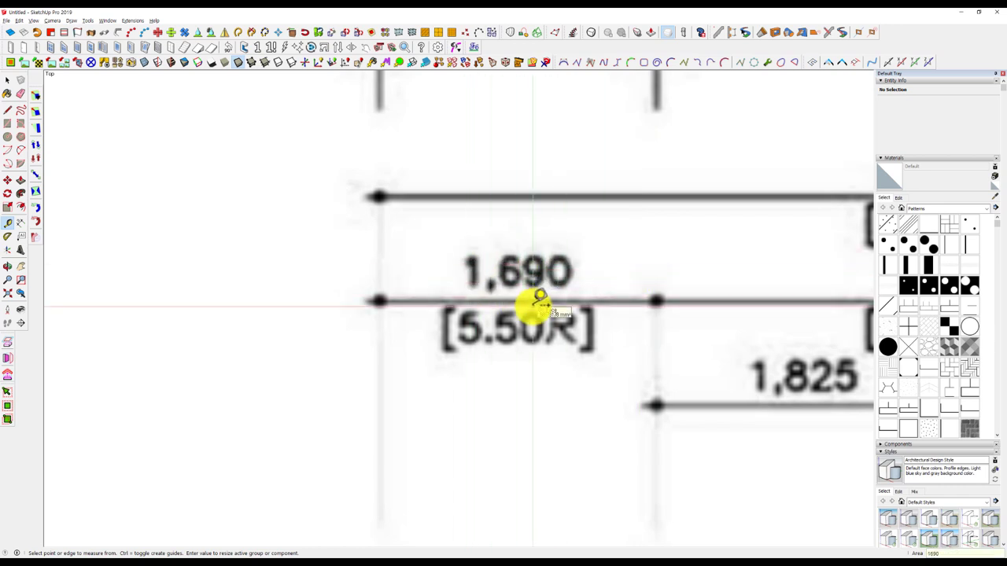
{"action": "key", "text": "Return"}
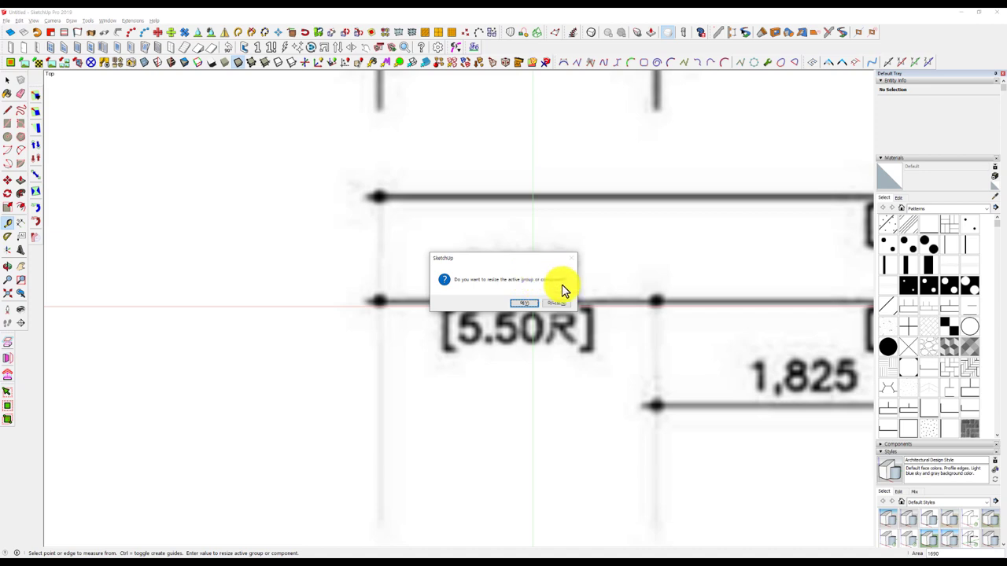
Accept resizing the section drawing to real size.
{"action": "left_click", "coordinate": [526, 303]}
{"action": "scroll", "coordinate": [523, 302], "scroll_direction": "down", "scroll_amount": 3}
{"action": "scroll", "coordinate": [524, 300], "scroll_direction": "down", "scroll_amount": 3}
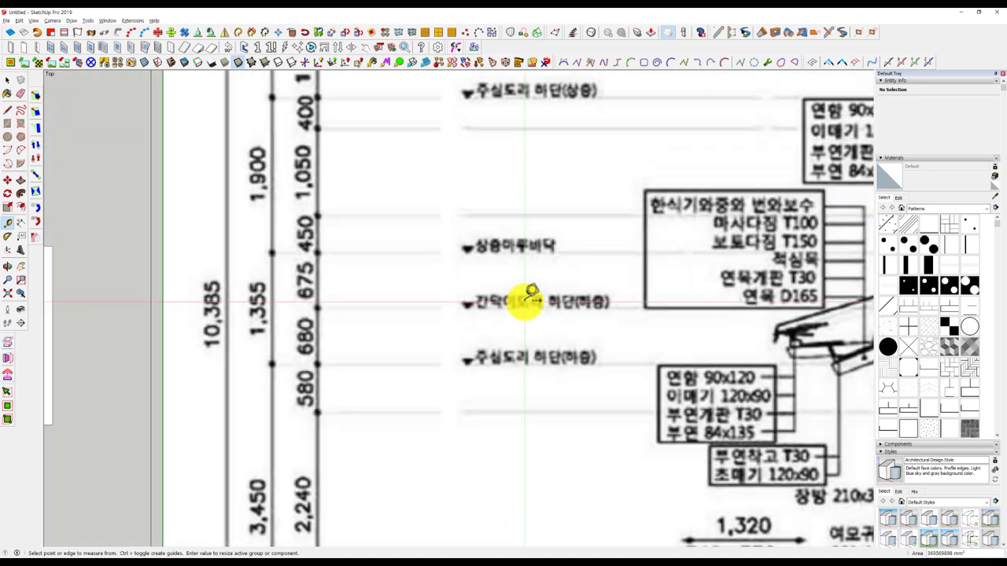
{"action": "scroll", "coordinate": [527, 287], "scroll_direction": "down", "scroll_amount": 4}
{"action": "scroll", "coordinate": [360, 393], "scroll_direction": "down", "scroll_amount": 1}
{"action": "scroll", "coordinate": [461, 281], "scroll_direction": "up", "scroll_amount": 2}
{"action": "scroll", "coordinate": [461, 304], "scroll_direction": "up", "scroll_amount": 2}
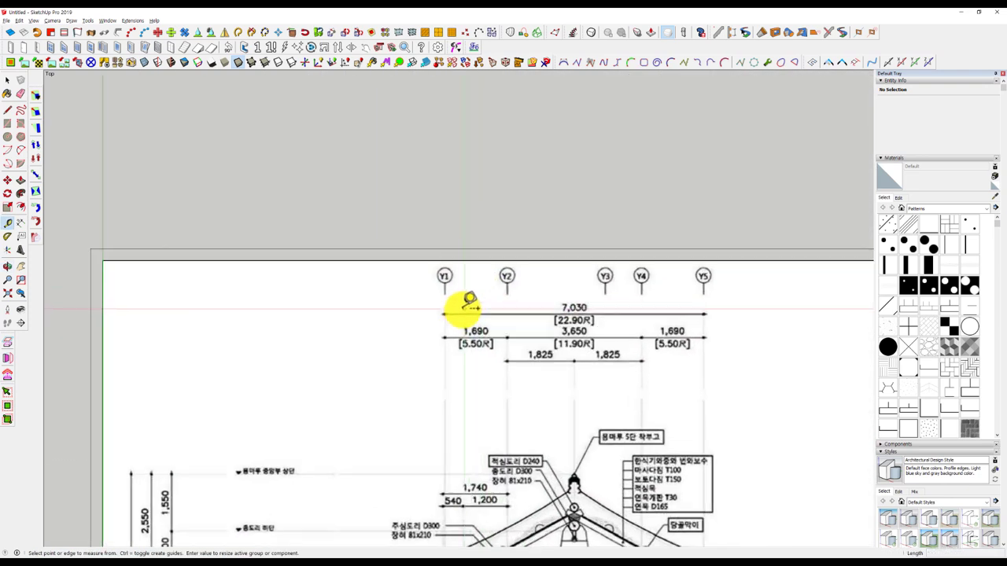
{"action": "scroll", "coordinate": [441, 343], "scroll_direction": "up", "scroll_amount": 2}
{"action": "scroll", "coordinate": [437, 345], "scroll_direction": "up", "scroll_amount": 1}
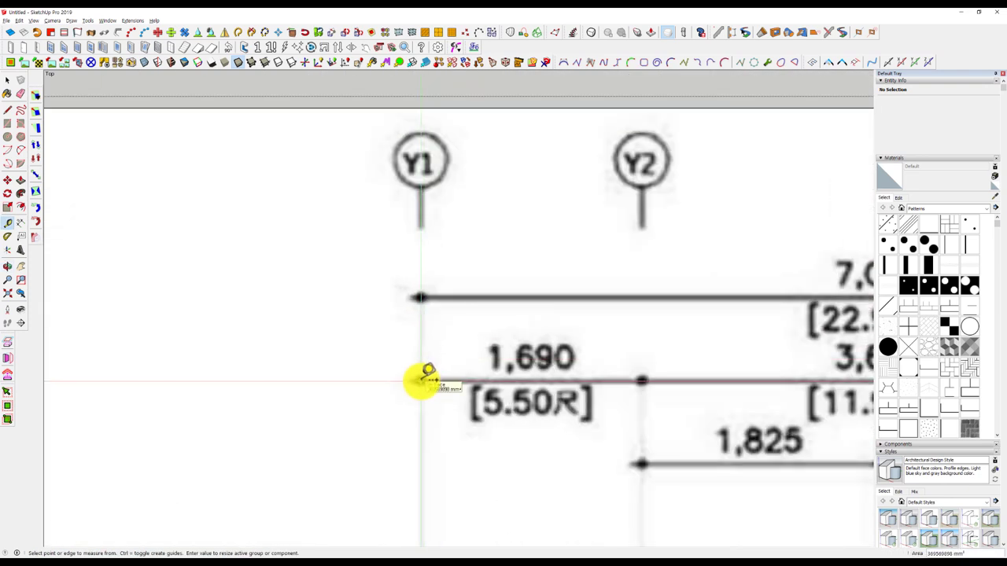
Measure from grid line Y1 to Y2 to verify the 1,690 span.
{"action": "left_click", "coordinate": [422, 381]}
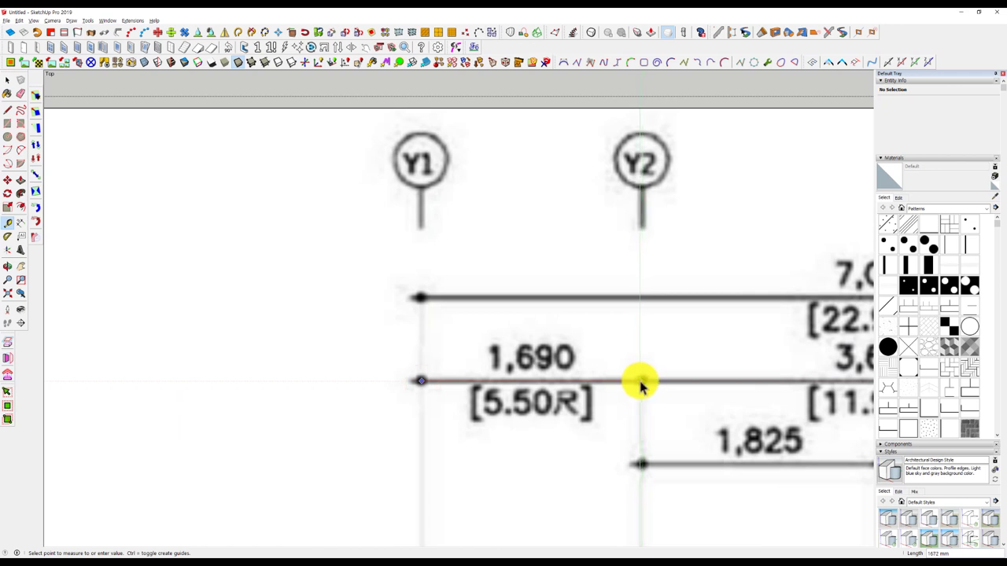
{"action": "scroll", "coordinate": [641, 385], "scroll_direction": "down", "scroll_amount": 2}
{"action": "scroll", "coordinate": [634, 377], "scroll_direction": "down", "scroll_amount": 2}
{"action": "scroll", "coordinate": [621, 331], "scroll_direction": "down", "scroll_amount": 2}
{"action": "middle_click_drag", "start_coordinate": [587, 284], "coordinate": [560, 345], "text": "shift"}
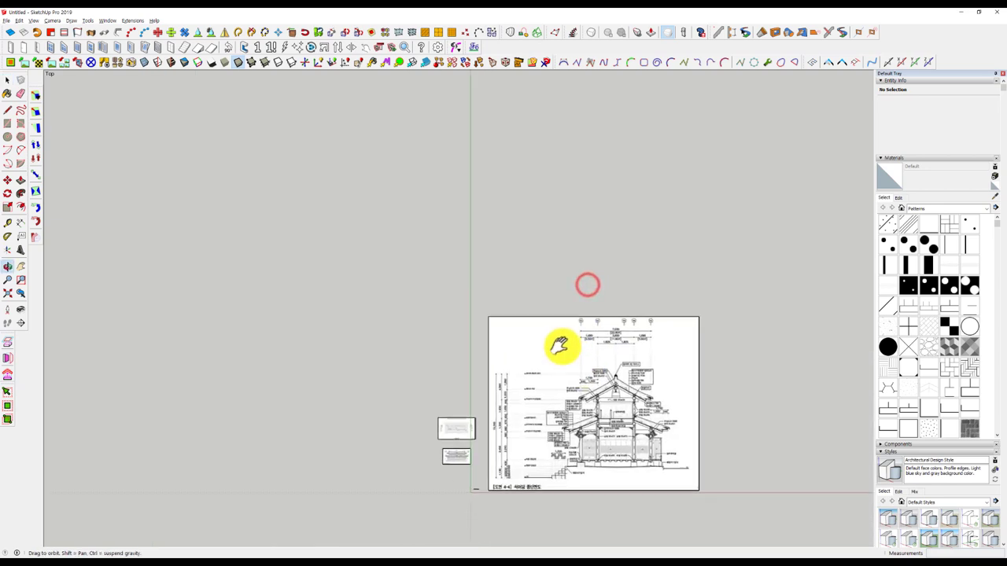
{"action": "scroll", "coordinate": [569, 310], "scroll_direction": "up", "scroll_amount": 2}
{"action": "scroll", "coordinate": [562, 292], "scroll_direction": "up", "scroll_amount": 2}
{"action": "scroll", "coordinate": [553, 355], "scroll_direction": "up", "scroll_amount": 3}
{"action": "scroll", "coordinate": [548, 358], "scroll_direction": "up", "scroll_amount": 3}
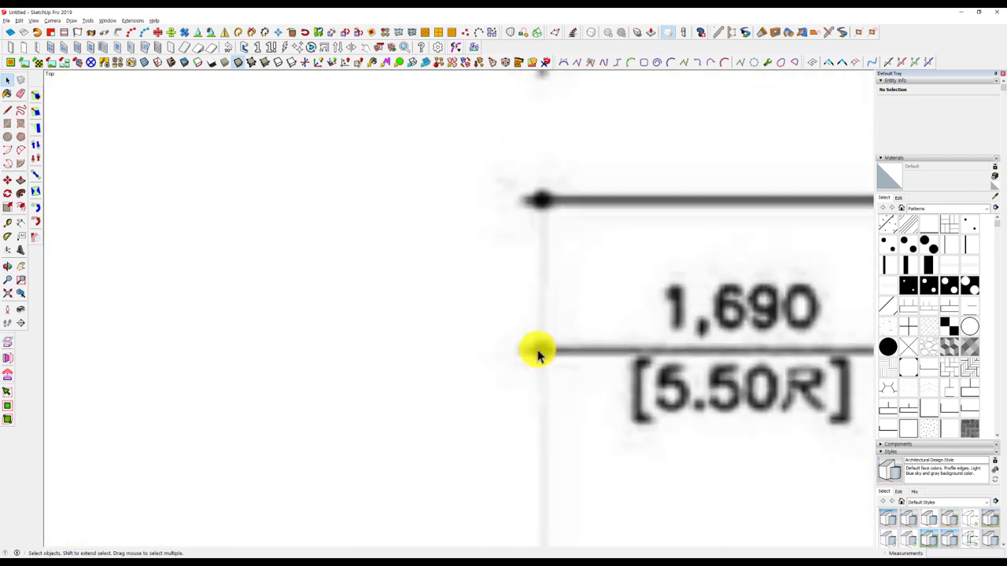
{"action": "scroll", "coordinate": [537, 353], "scroll_direction": "down", "scroll_amount": 2}
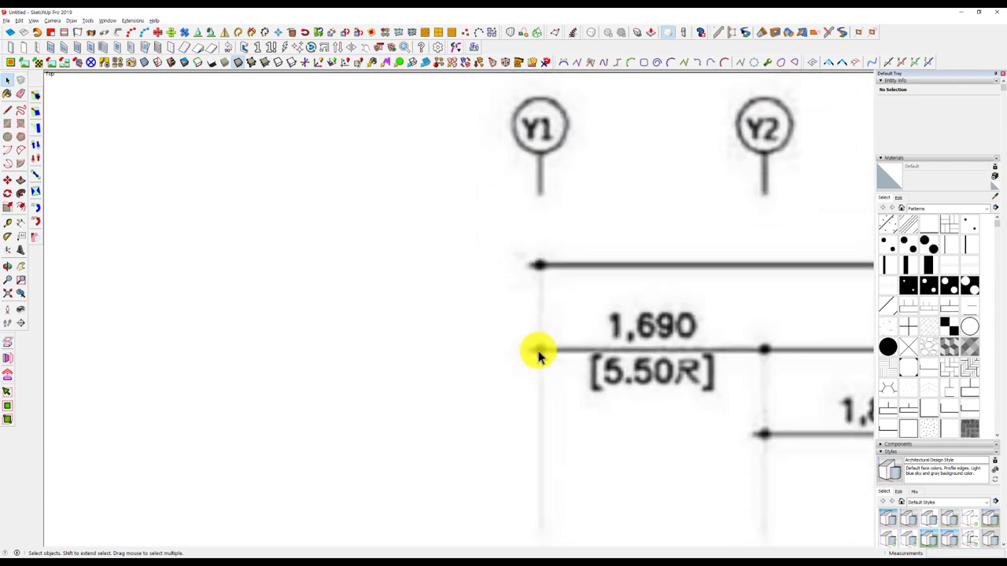
{"action": "scroll", "coordinate": [540, 354], "scroll_direction": "down", "scroll_amount": 2}
{"action": "scroll", "coordinate": [539, 349], "scroll_direction": "down", "scroll_amount": 2}
{"action": "scroll", "coordinate": [589, 341], "scroll_direction": "up", "scroll_amount": 4}
{"action": "scroll", "coordinate": [637, 346], "scroll_direction": "down", "scroll_amount": 3}
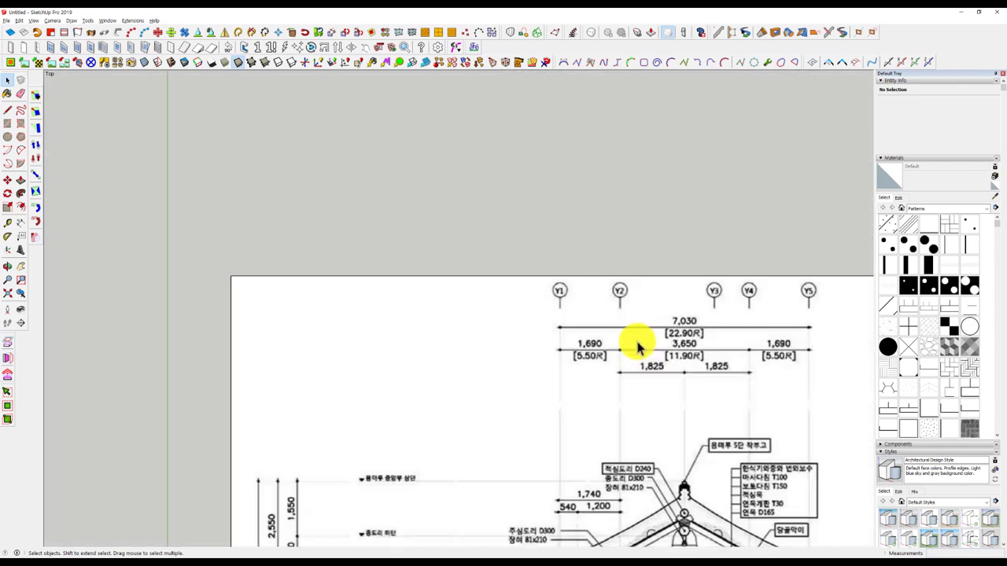
{"action": "scroll", "coordinate": [653, 377], "scroll_direction": "down", "scroll_amount": 2}
{"action": "middle_click_drag", "start_coordinate": [656, 383], "coordinate": [551, 360], "text": "shift"}
{"action": "scroll", "coordinate": [606, 340], "scroll_direction": "up", "scroll_amount": 2}
Select the section drawing sheet and move it aside with M.
{"action": "left_click", "coordinate": [784, 286]}
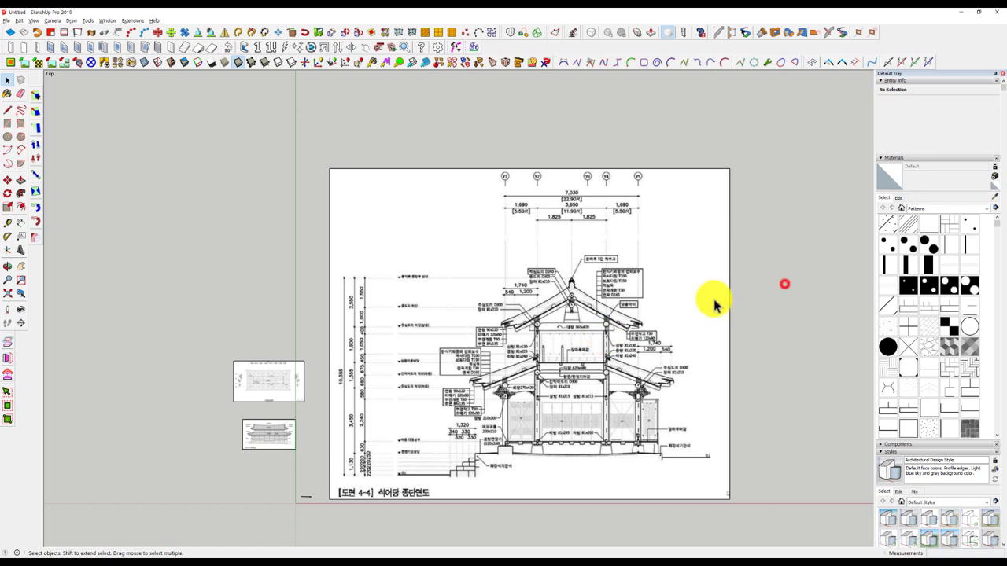
{"action": "left_click", "coordinate": [634, 301]}
{"action": "scroll", "coordinate": [574, 326], "scroll_direction": "down", "scroll_amount": 3}
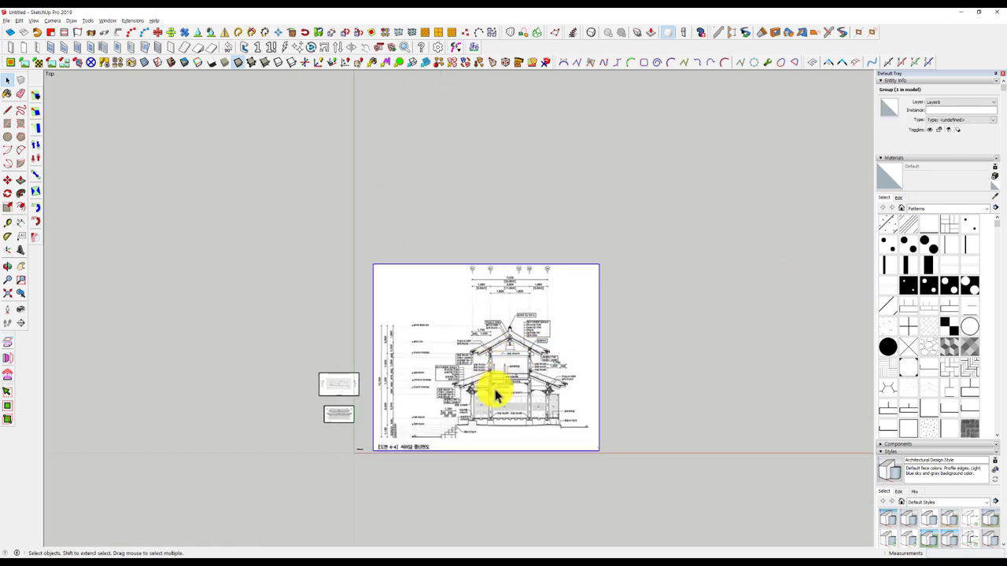
{"action": "key", "text": "m"}
{"action": "scroll", "coordinate": [503, 283], "scroll_direction": "up", "scroll_amount": 3}
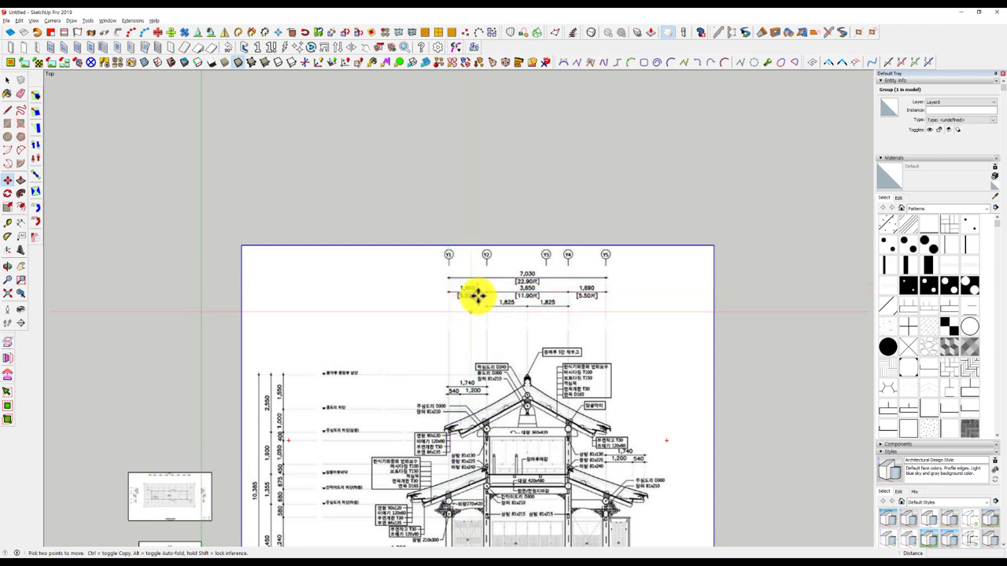
{"action": "scroll", "coordinate": [515, 359], "scroll_direction": "down", "scroll_amount": 2}
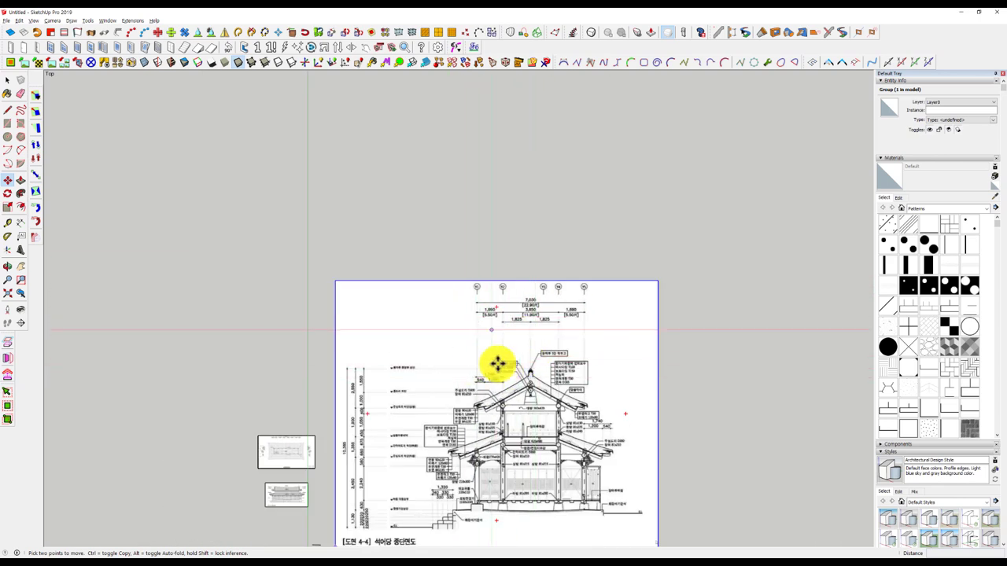
{"action": "scroll", "coordinate": [496, 360], "scroll_direction": "down", "scroll_amount": 1}
{"action": "key", "text": "space"}
Open the floor-plan image group and zoom to its 19,940 dimension row.
{"action": "scroll", "coordinate": [366, 380], "scroll_direction": "up", "scroll_amount": 1}
{"action": "scroll", "coordinate": [348, 364], "scroll_direction": "up", "scroll_amount": 2}
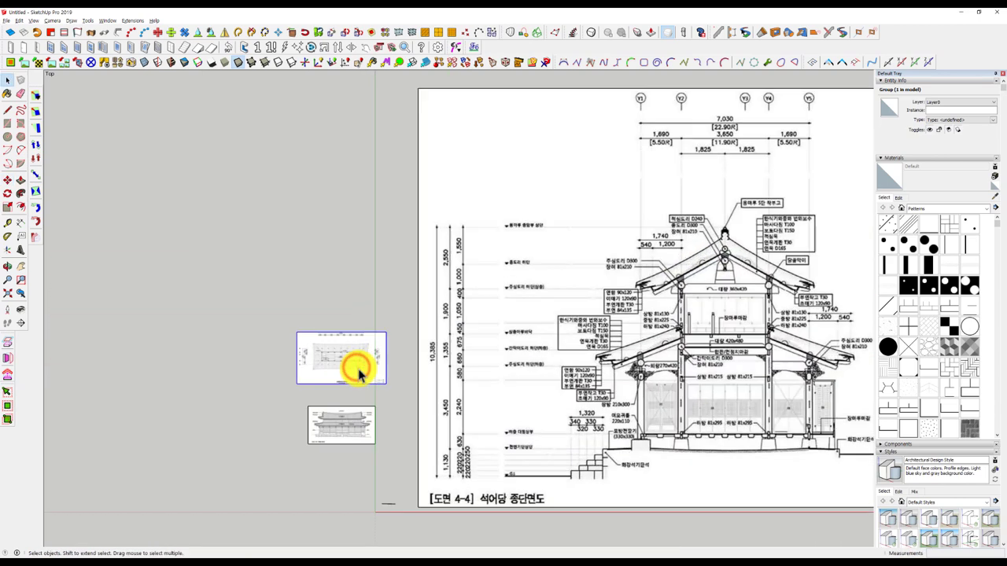
{"action": "scroll", "coordinate": [355, 370], "scroll_direction": "up", "scroll_amount": 1}
{"action": "scroll", "coordinate": [326, 355], "scroll_direction": "up", "scroll_amount": 2}
{"action": "scroll", "coordinate": [308, 312], "scroll_direction": "up", "scroll_amount": 2}
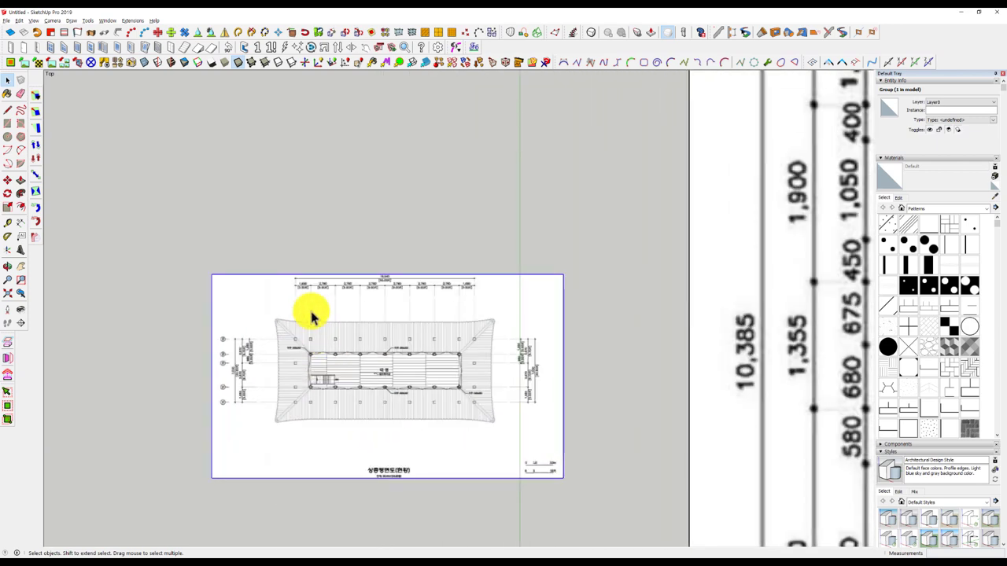
{"action": "double_click", "coordinate": [307, 302]}
{"action": "scroll", "coordinate": [295, 285], "scroll_direction": "up", "scroll_amount": 3}
{"action": "scroll", "coordinate": [314, 283], "scroll_direction": "up", "scroll_amount": 2}
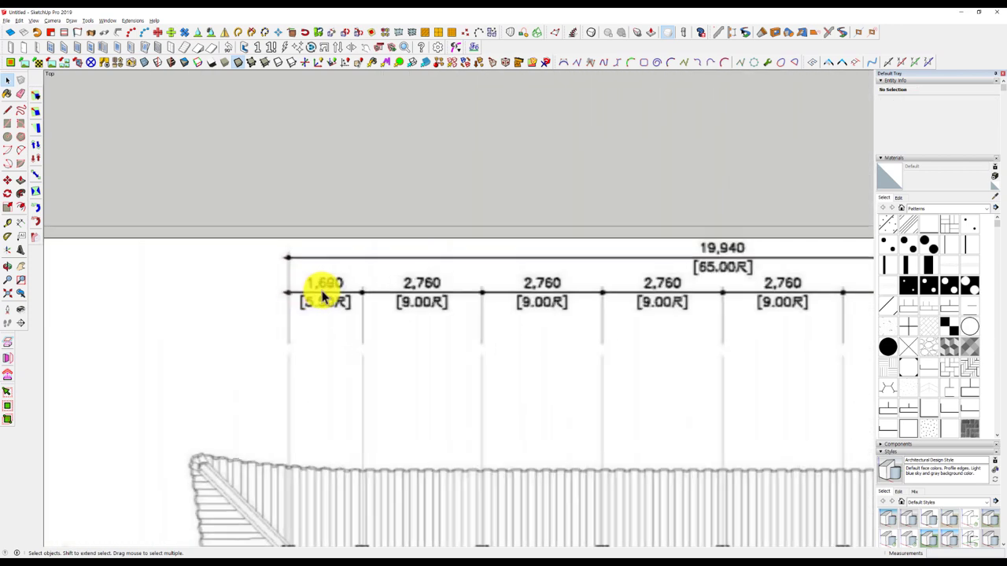
{"action": "scroll", "coordinate": [397, 299], "scroll_direction": "down", "scroll_amount": 2}
{"action": "scroll", "coordinate": [397, 299], "scroll_direction": "up", "scroll_amount": 1}
{"action": "scroll", "coordinate": [243, 263], "scroll_direction": "down", "scroll_amount": 1}
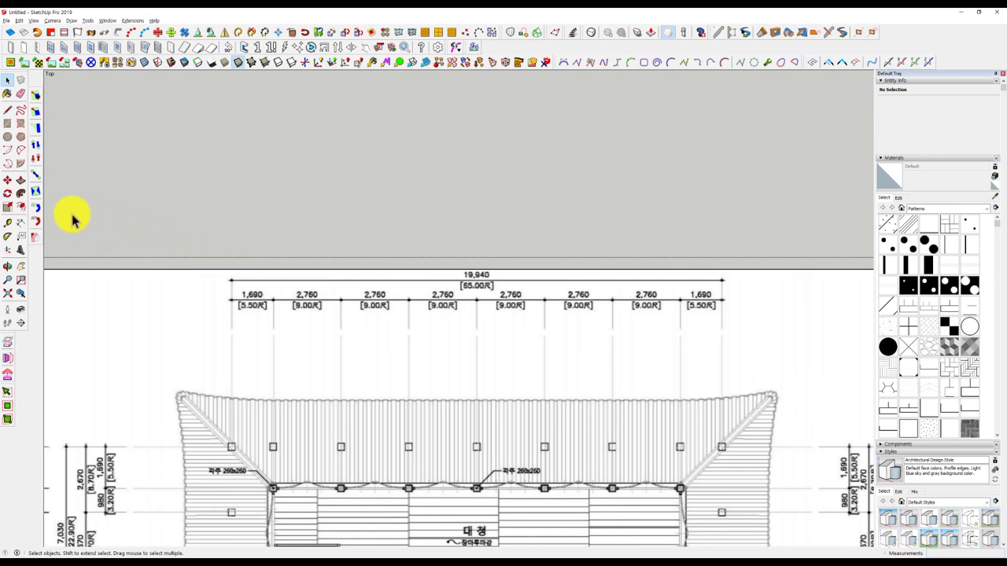
Measure the floor plan's overall width with the Tape Measure.
{"action": "left_click", "coordinate": [9, 229]}
{"action": "scroll", "coordinate": [218, 308], "scroll_direction": "up", "scroll_amount": 1}
{"action": "scroll", "coordinate": [211, 279], "scroll_direction": "up", "scroll_amount": 1}
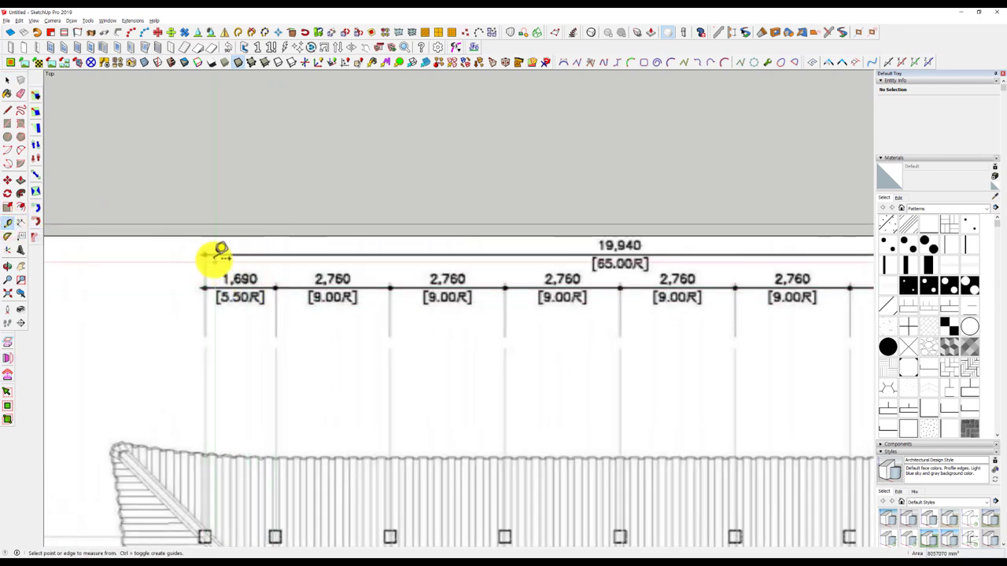
{"action": "scroll", "coordinate": [211, 245], "scroll_direction": "up", "scroll_amount": 3}
{"action": "scroll", "coordinate": [206, 252], "scroll_direction": "up", "scroll_amount": 2}
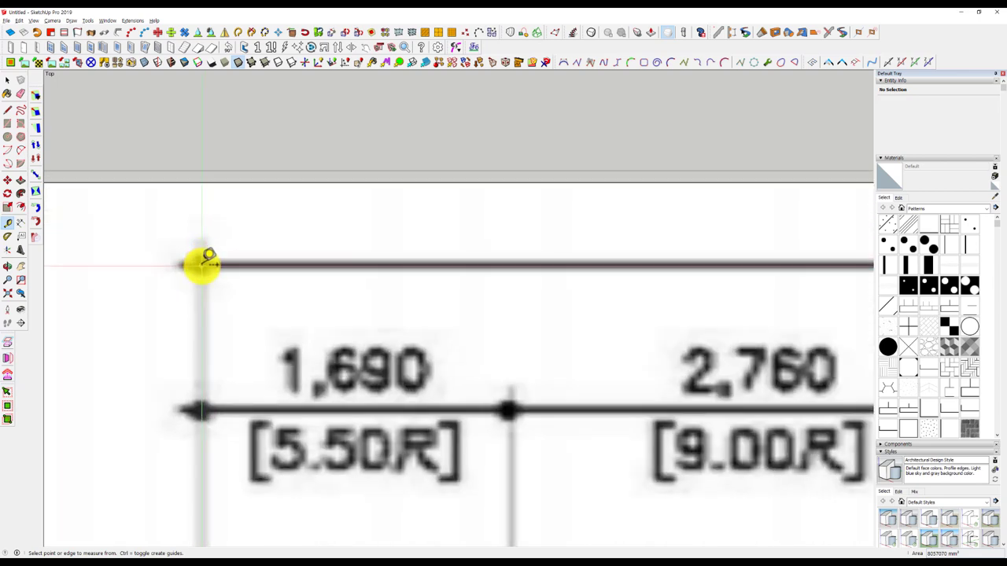
{"action": "scroll", "coordinate": [404, 270], "scroll_direction": "down", "scroll_amount": 3}
{"action": "scroll", "coordinate": [512, 259], "scroll_direction": "down", "scroll_amount": 2}
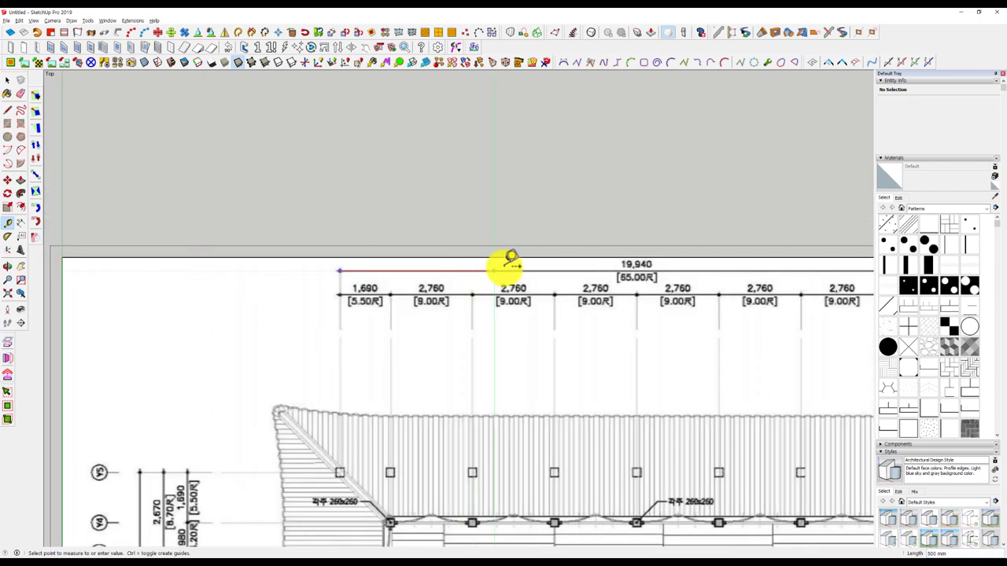
{"action": "scroll", "coordinate": [674, 270], "scroll_direction": "down", "scroll_amount": 2}
{"action": "scroll", "coordinate": [553, 280], "scroll_direction": "up", "scroll_amount": 1}
{"action": "scroll", "coordinate": [551, 282], "scroll_direction": "up", "scroll_amount": 3}
{"action": "scroll", "coordinate": [533, 284], "scroll_direction": "up", "scroll_amount": 3}
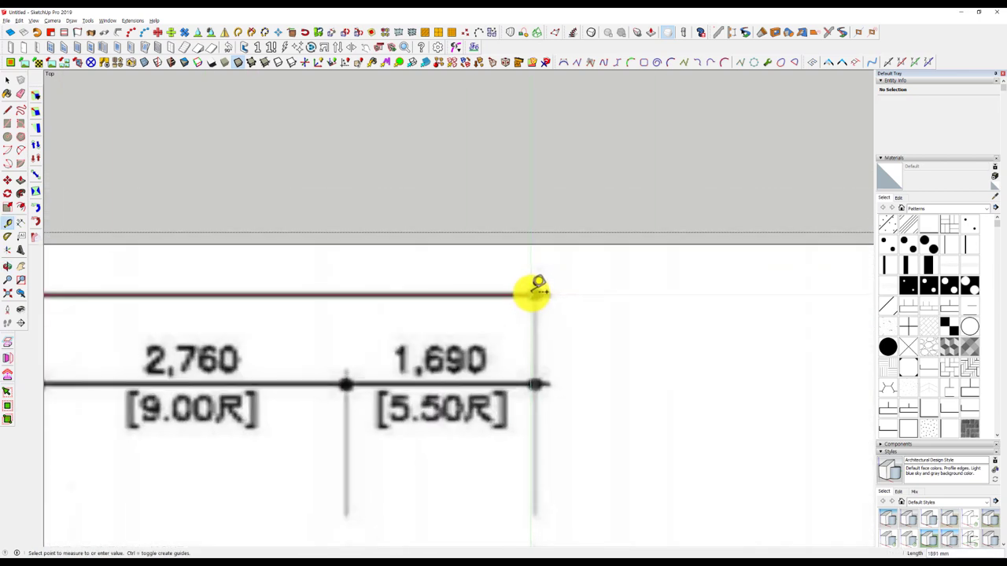
{"action": "scroll", "coordinate": [540, 290], "scroll_direction": "down", "scroll_amount": 1}
{"action": "scroll", "coordinate": [539, 290], "scroll_direction": "down", "scroll_amount": 2}
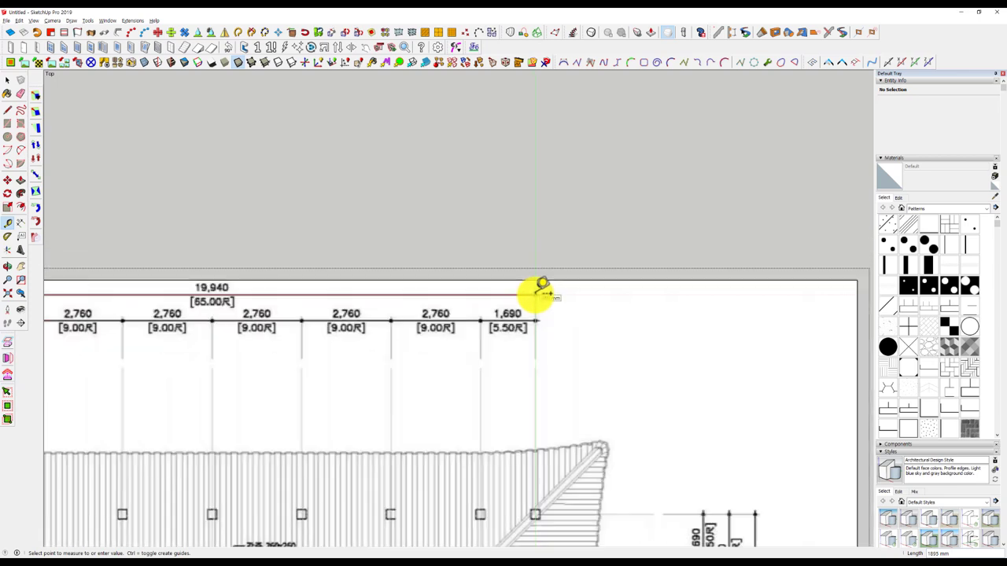
{"action": "scroll", "coordinate": [541, 288], "scroll_direction": "down", "scroll_amount": 2}
{"action": "scroll", "coordinate": [542, 288], "scroll_direction": "up", "scroll_amount": 2}
{"action": "left_click", "coordinate": [542, 289]}
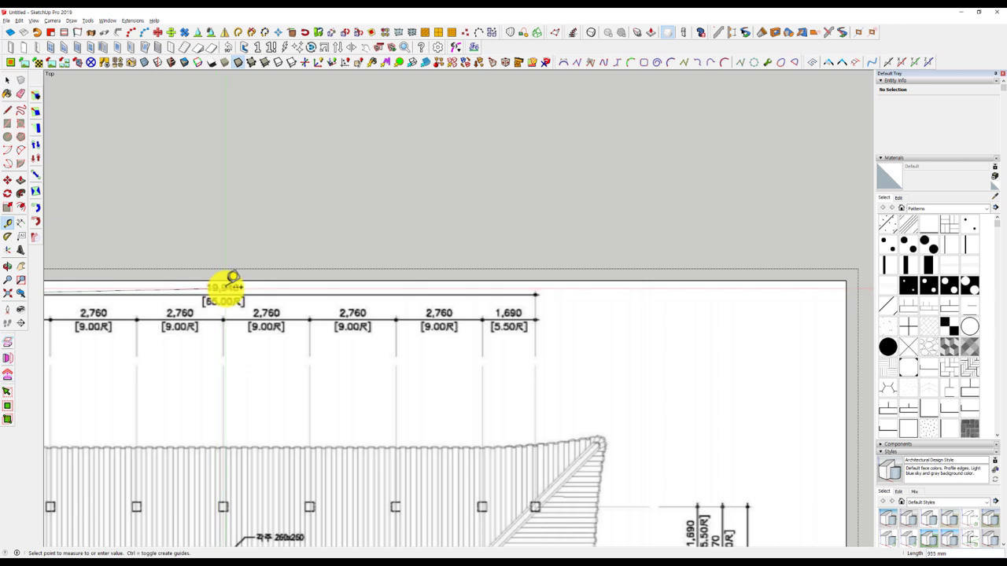
{"action": "scroll", "coordinate": [523, 291], "scroll_direction": "up", "scroll_amount": 2}
{"action": "scroll", "coordinate": [528, 288], "scroll_direction": "up", "scroll_amount": 2}
{"action": "type", "text": "19940"}
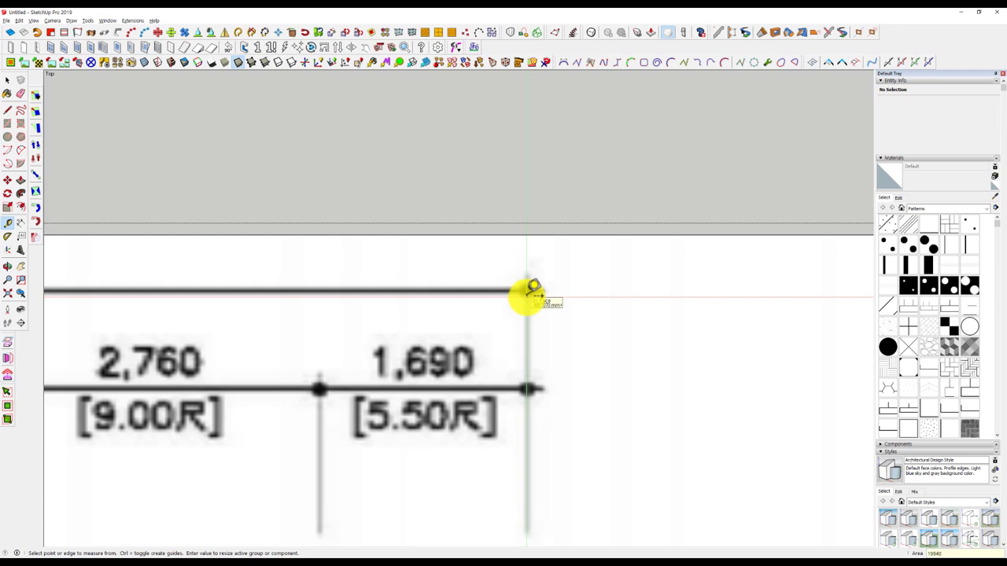
Enter 19940 as the overall width and accept resizing the plan group.
{"action": "key", "text": "Return"}
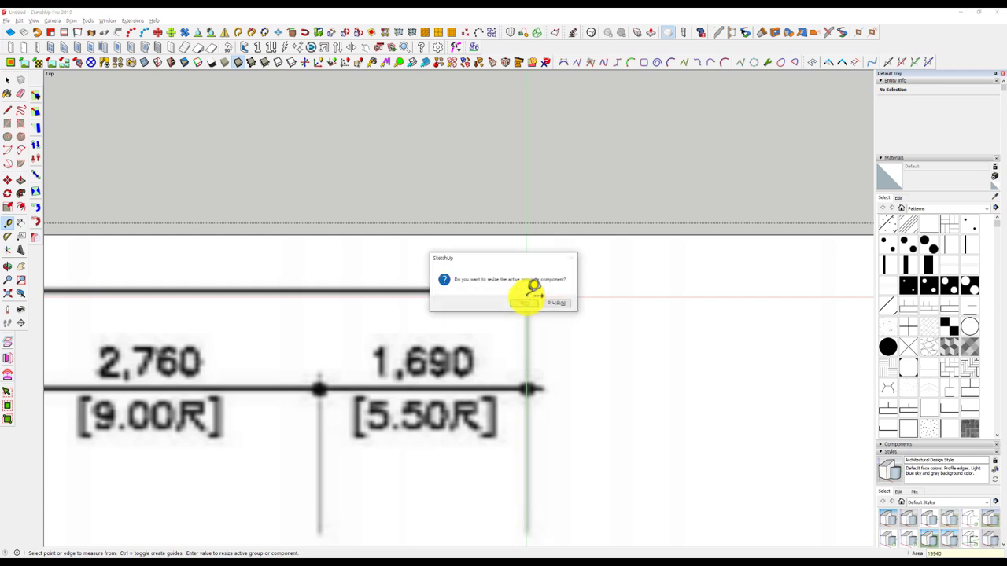
{"action": "left_click", "coordinate": [524, 305]}
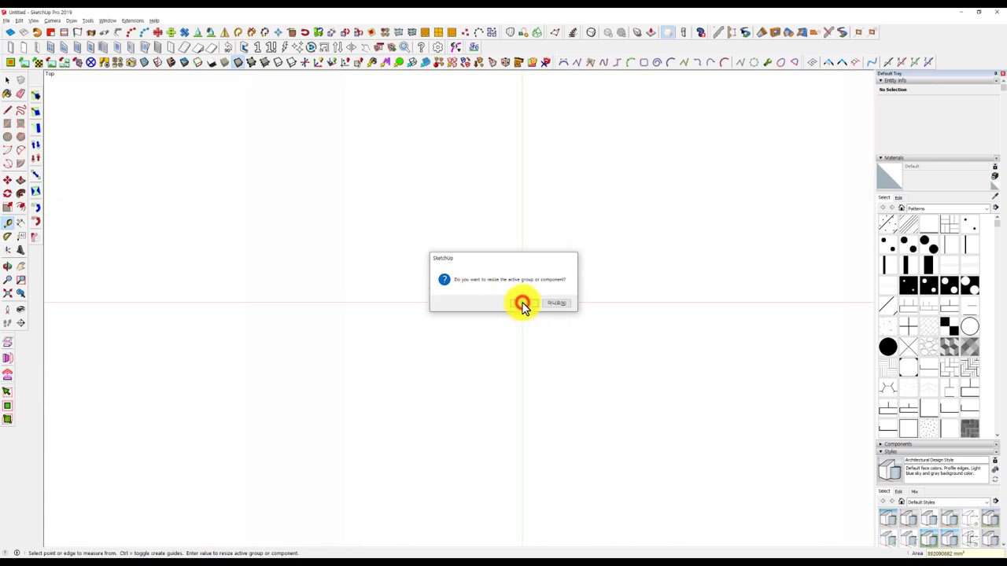
{"action": "scroll", "coordinate": [508, 297], "scroll_direction": "down", "scroll_amount": 3}
{"action": "scroll", "coordinate": [508, 295], "scroll_direction": "down", "scroll_amount": 3}
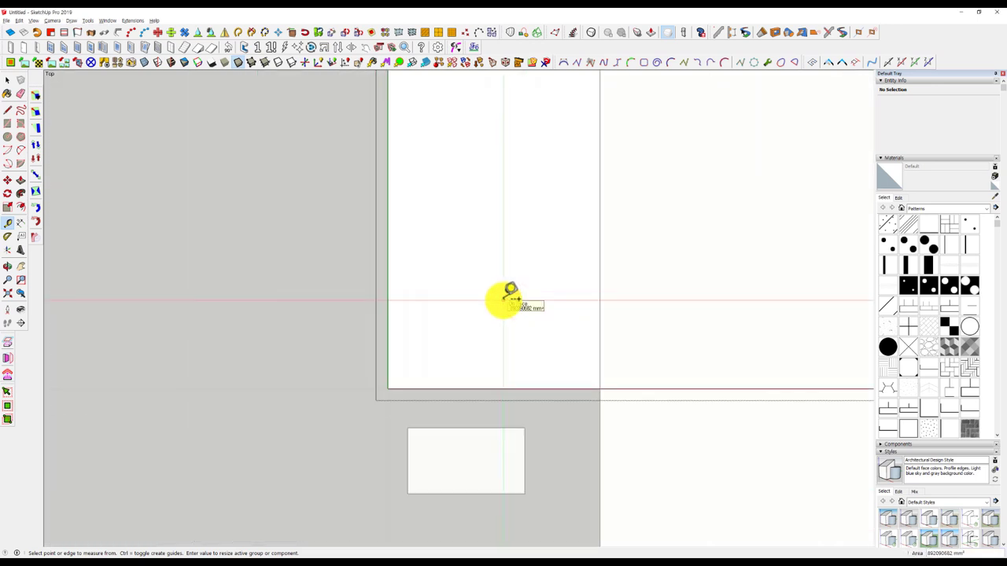
{"action": "scroll", "coordinate": [506, 292], "scroll_direction": "down", "scroll_amount": 3}
{"action": "scroll", "coordinate": [464, 354], "scroll_direction": "down", "scroll_amount": 2}
{"action": "key", "text": "space"}
Move the floor plan image up above the section drawing.
{"action": "left_click", "coordinate": [460, 270]}
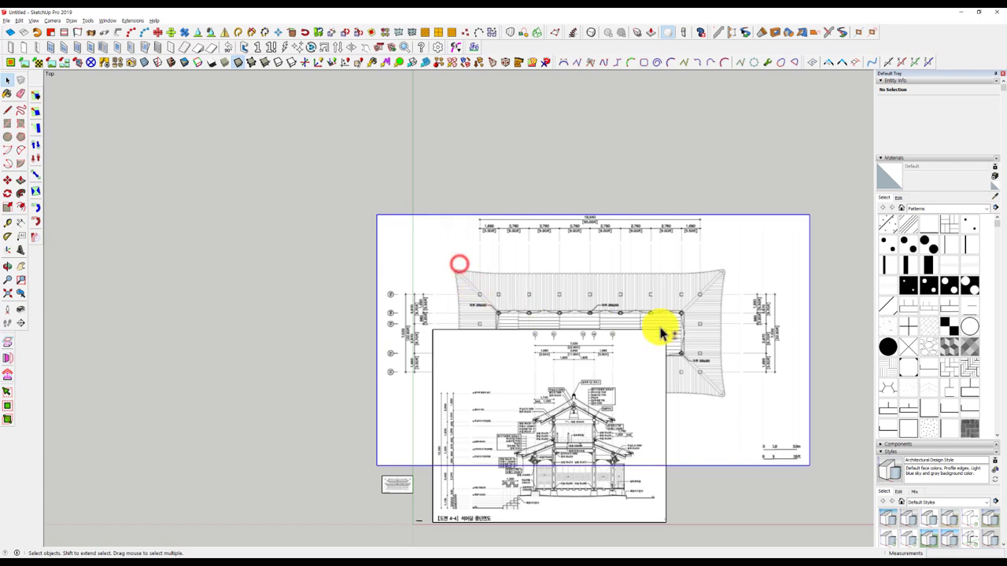
{"action": "middle_click_drag", "start_coordinate": [659, 330], "coordinate": [600, 335], "text": "shift"}
{"action": "key", "text": "m"}
{"action": "left_click", "coordinate": [467, 285]}
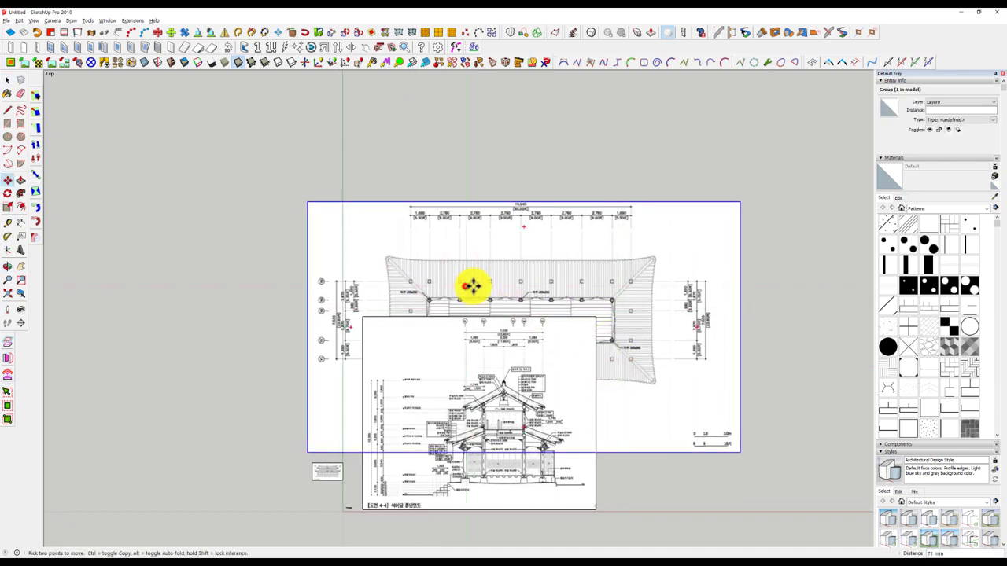
{"action": "middle_click_drag", "start_coordinate": [692, 353], "coordinate": [486, 334], "text": "shift"}
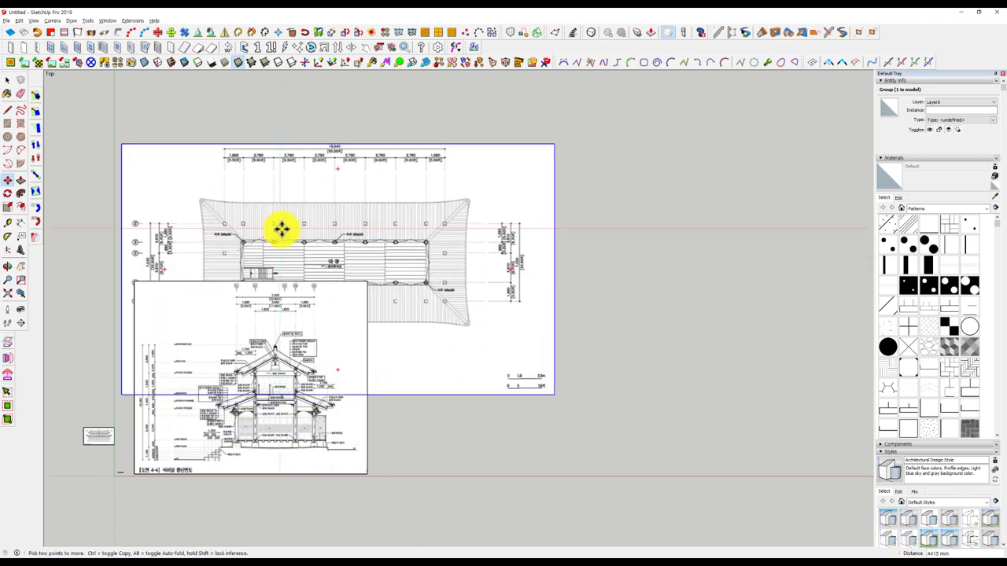
{"action": "left_click", "coordinate": [292, 287]}
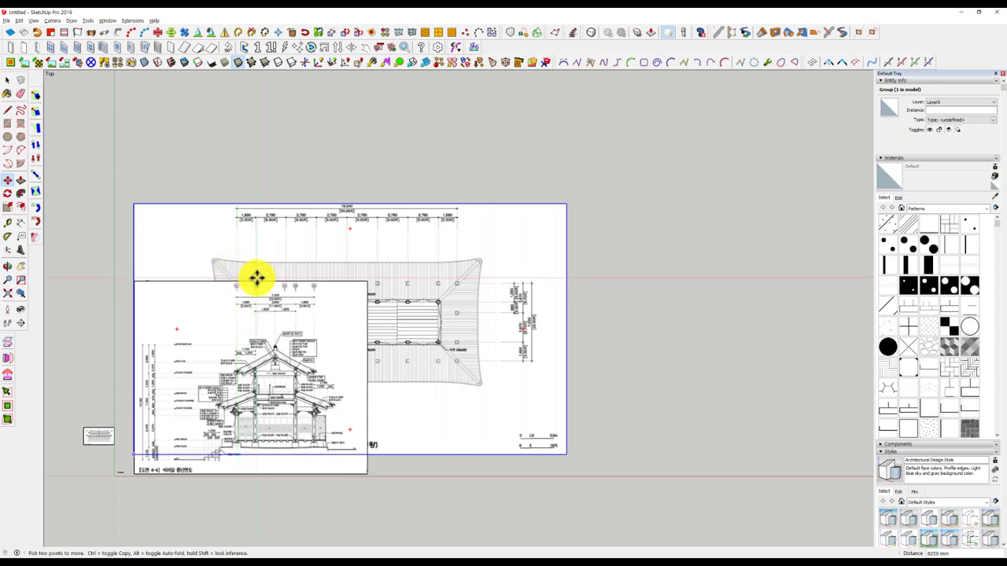
{"action": "left_click", "coordinate": [460, 328]}
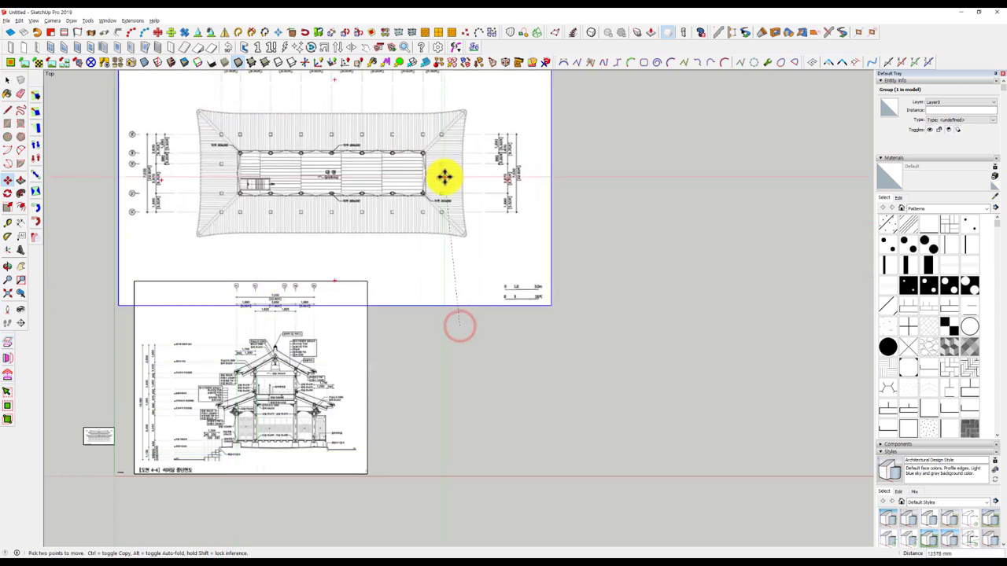
{"action": "left_click", "coordinate": [445, 177]}
Nudge the plan image slightly higher and clear the selection.
{"action": "middle_click_drag", "start_coordinate": [411, 260], "coordinate": [472, 303], "text": "shift"}
{"action": "scroll", "coordinate": [213, 490], "scroll_direction": "up", "scroll_amount": 2}
{"action": "scroll", "coordinate": [197, 476], "scroll_direction": "up", "scroll_amount": 2}
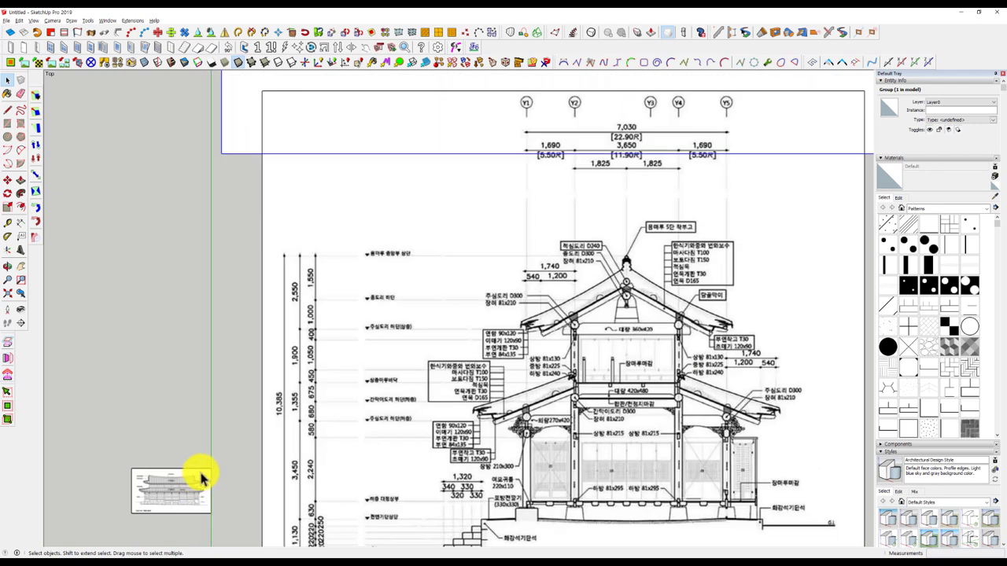
{"action": "scroll", "coordinate": [202, 472], "scroll_direction": "down", "scroll_amount": 3}
{"action": "scroll", "coordinate": [209, 465], "scroll_direction": "down", "scroll_amount": 2}
{"action": "scroll", "coordinate": [446, 386], "scroll_direction": "up", "scroll_amount": 1}
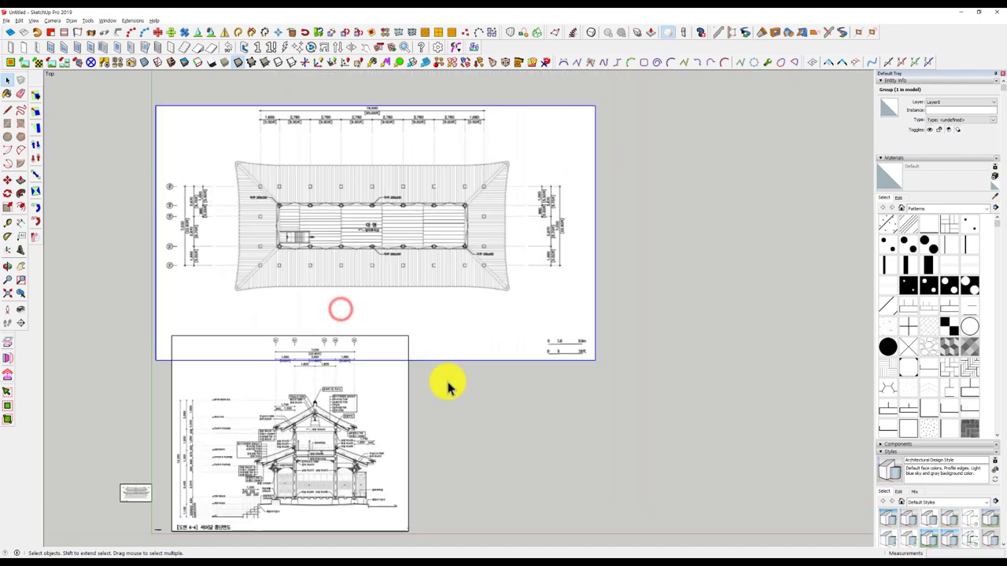
{"action": "key", "text": "m"}
{"action": "left_click", "coordinate": [467, 393]}
{"action": "left_click", "coordinate": [475, 363]}
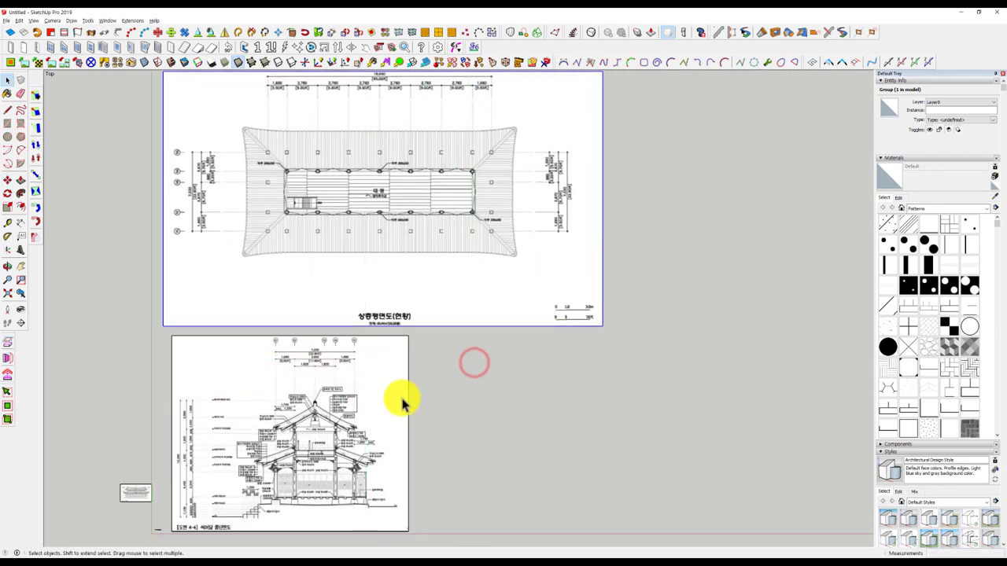
{"action": "key", "text": "space"}
{"action": "left_click", "coordinate": [447, 398]}
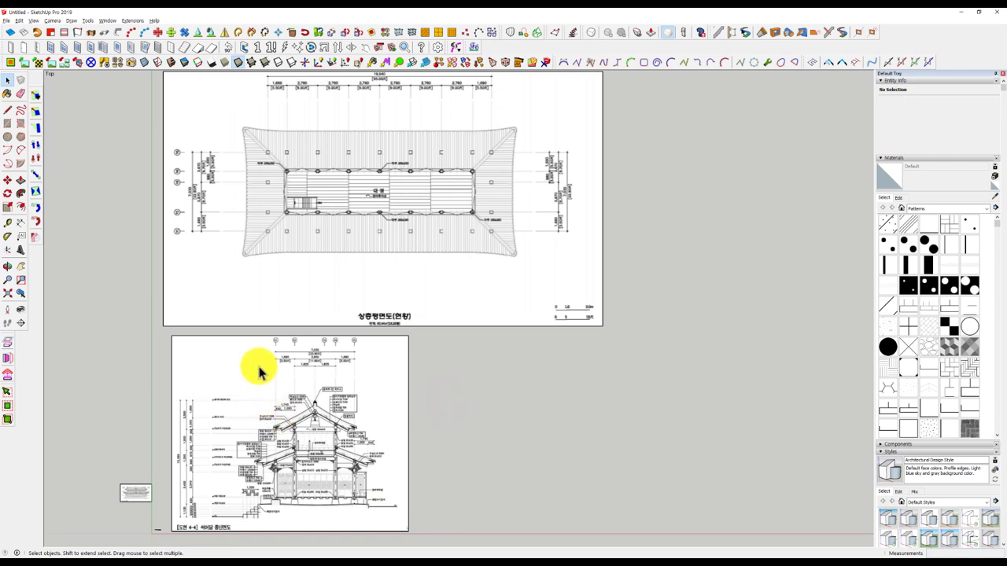
Select the small thumbnail and section images, then zoom in on the front elevation.
{"action": "left_click", "coordinate": [147, 491]}
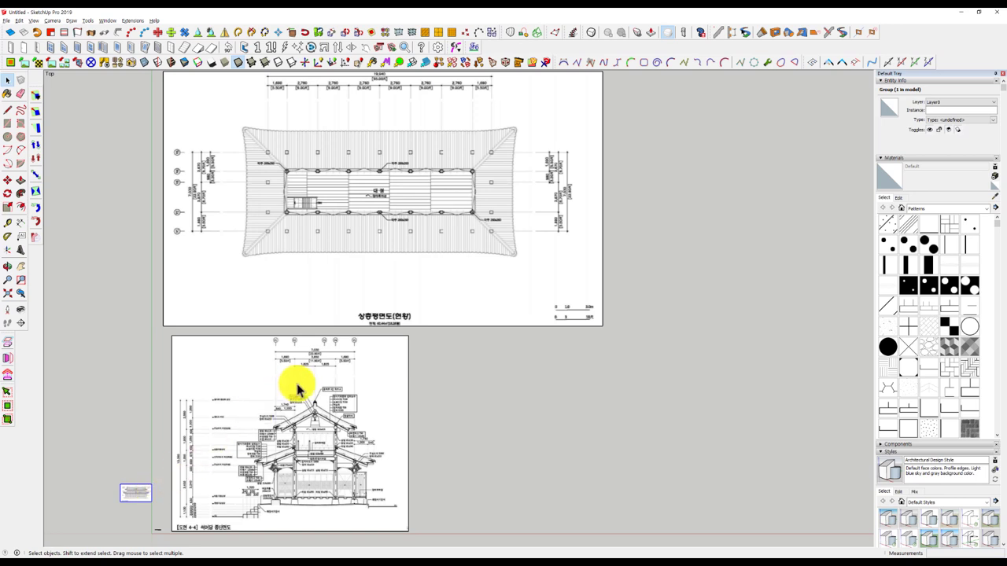
{"action": "left_click", "coordinate": [320, 353]}
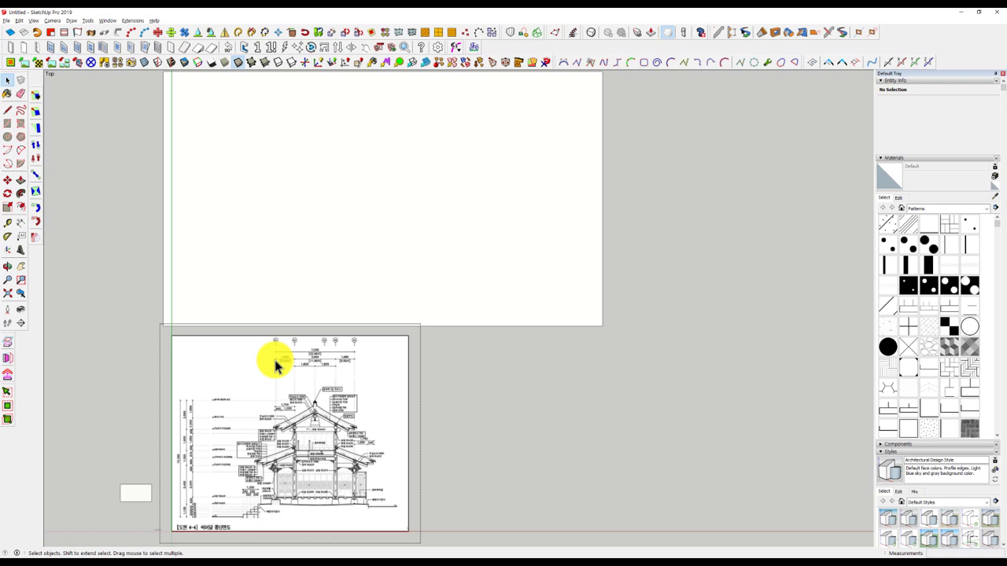
{"action": "left_click", "coordinate": [460, 357]}
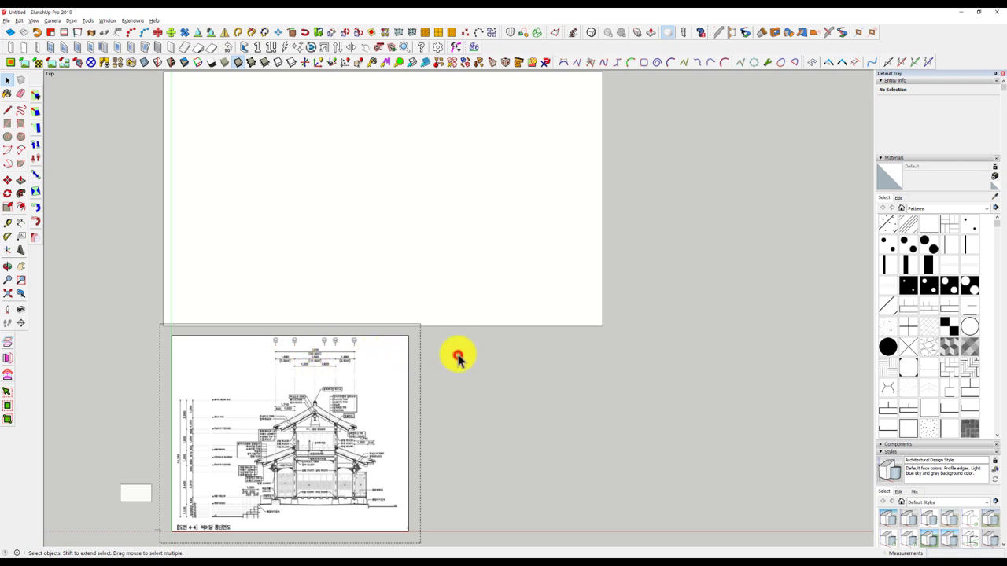
{"action": "left_click", "coordinate": [314, 384]}
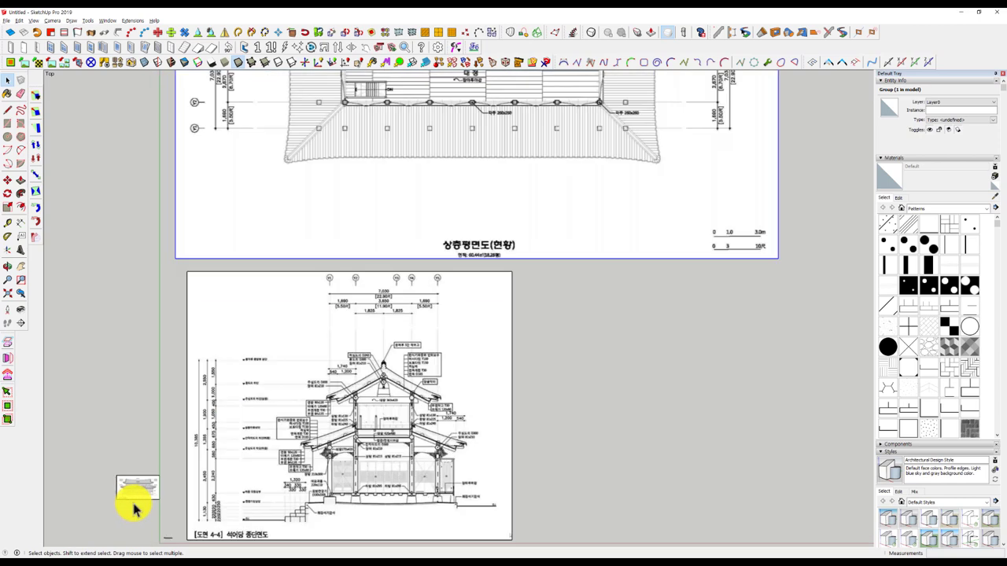
{"action": "scroll", "coordinate": [135, 496], "scroll_direction": "up", "scroll_amount": 4}
{"action": "scroll", "coordinate": [138, 484], "scroll_direction": "up", "scroll_amount": 3}
{"action": "middle_click_drag", "start_coordinate": [143, 464], "coordinate": [323, 395], "text": "shift"}
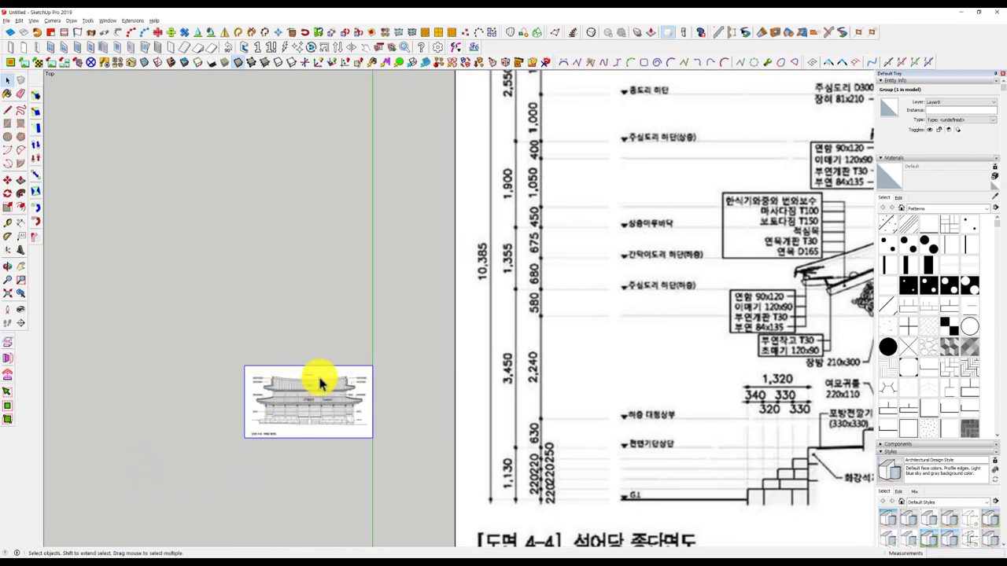
{"action": "scroll", "coordinate": [288, 382], "scroll_direction": "up", "scroll_amount": 2}
{"action": "scroll", "coordinate": [284, 388], "scroll_direction": "up", "scroll_amount": 2}
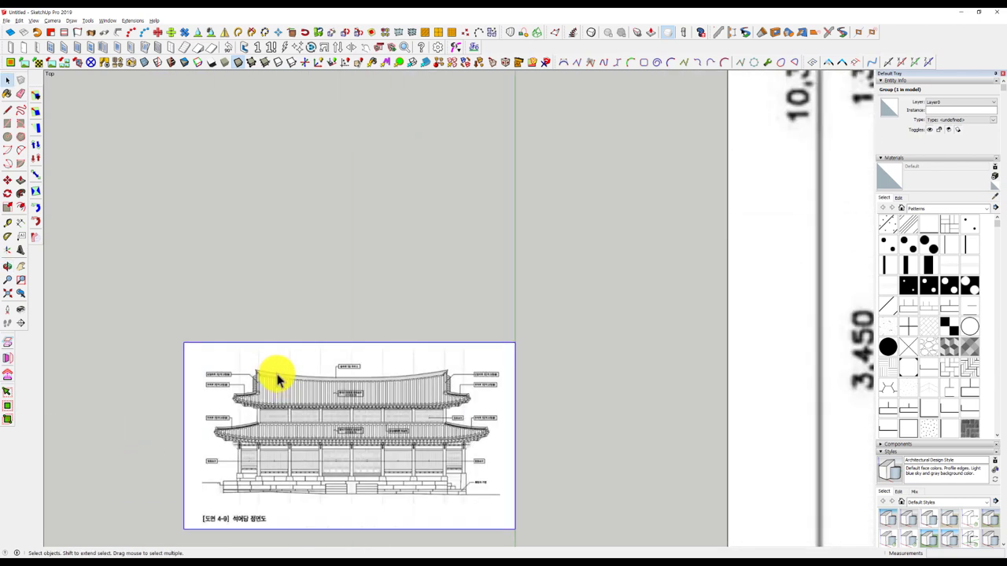
{"action": "scroll", "coordinate": [277, 380], "scroll_direction": "up", "scroll_amount": 2}
{"action": "scroll", "coordinate": [274, 365], "scroll_direction": "up", "scroll_amount": 1}
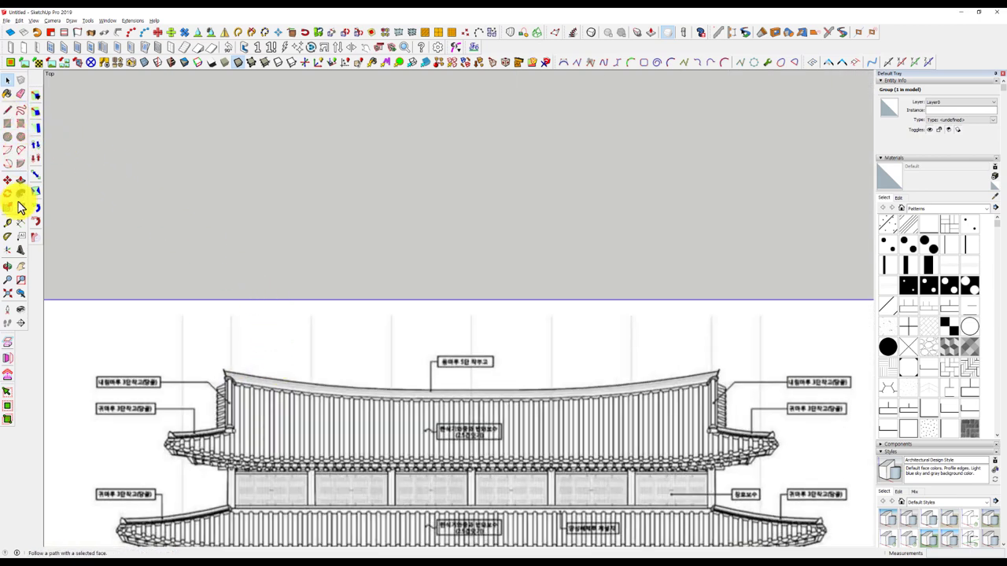
Measure a grid-line span on the front elevation, enter 1690, and accept resizing the model.
{"action": "left_click", "coordinate": [9, 224]}
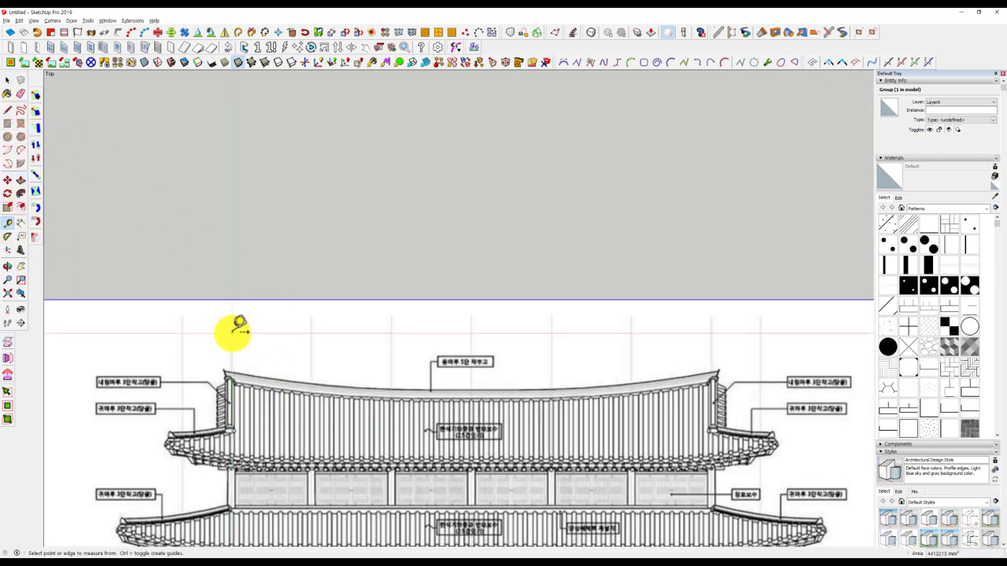
{"action": "scroll", "coordinate": [233, 330], "scroll_direction": "up", "scroll_amount": 3}
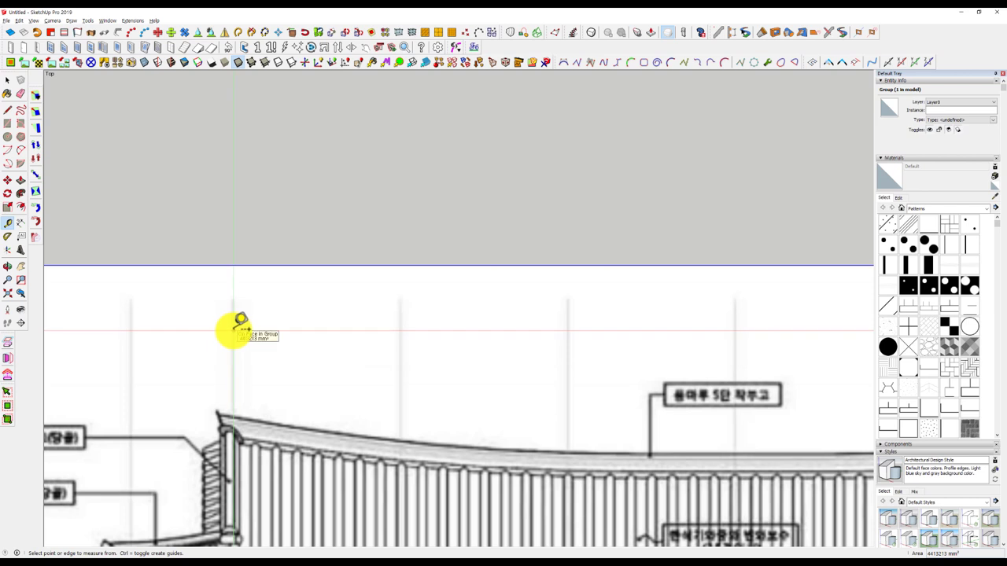
{"action": "left_click", "coordinate": [234, 330]}
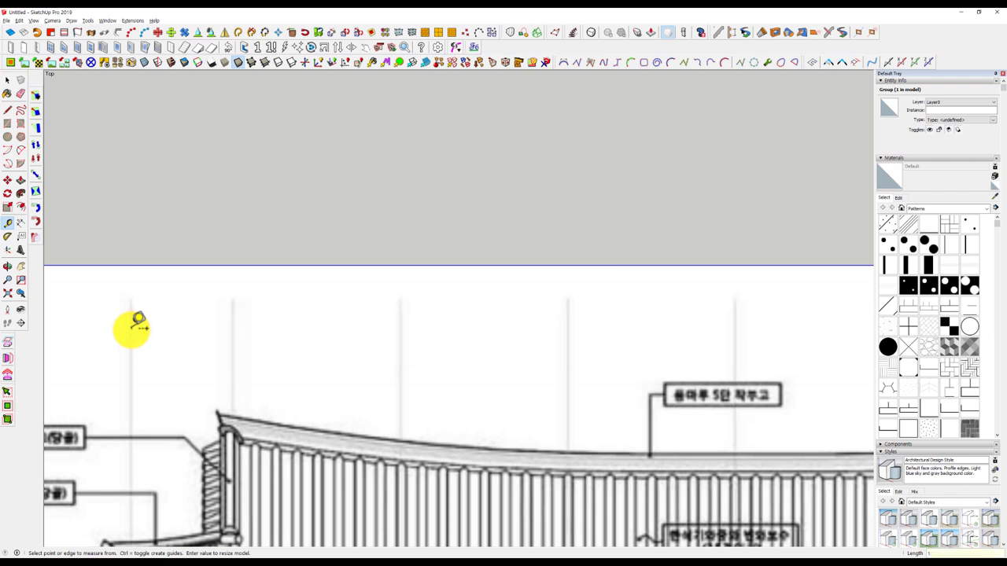
{"action": "type", "text": "690"}
{"action": "key", "text": "Return"}
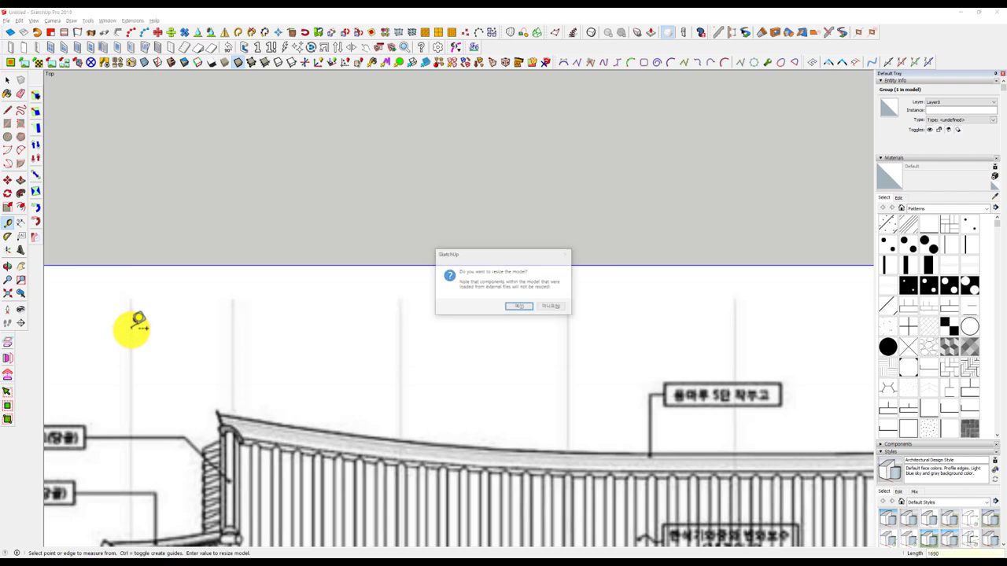
{"action": "key", "text": "Return"}
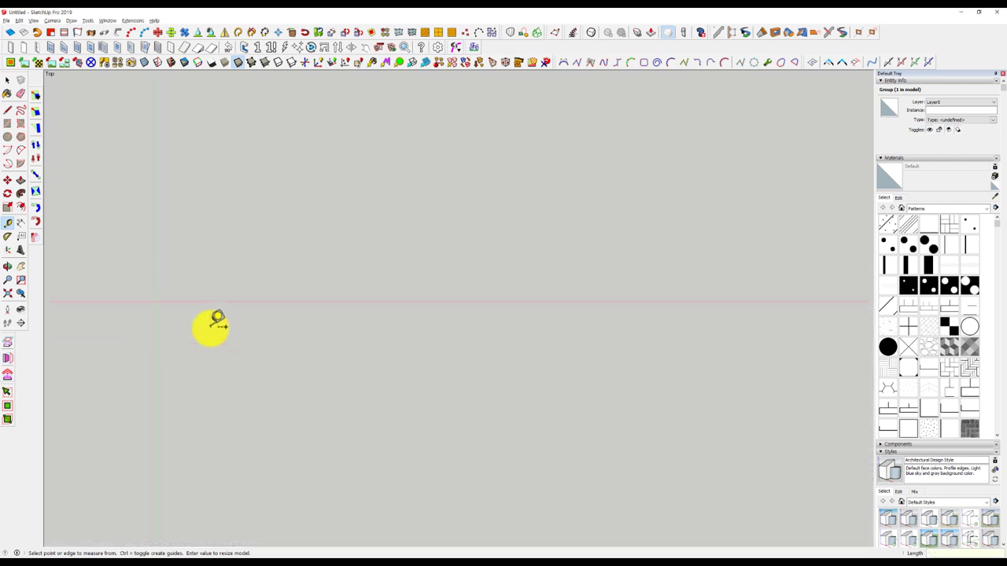
Zoom and pan out to bring the section and plan drawings into view.
{"action": "scroll", "coordinate": [358, 354], "scroll_direction": "down", "scroll_amount": 3}
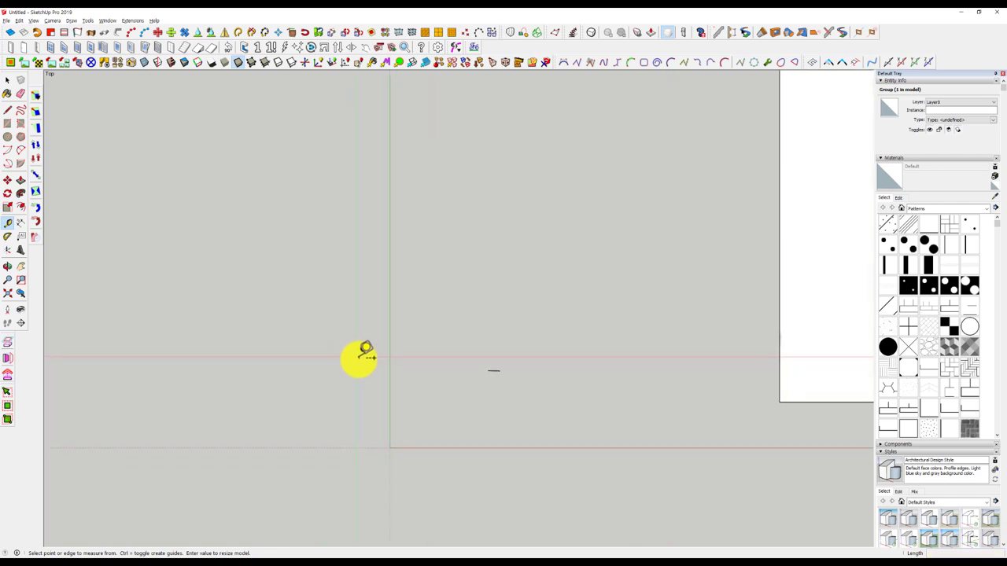
{"action": "scroll", "coordinate": [359, 355], "scroll_direction": "down", "scroll_amount": 3}
{"action": "scroll", "coordinate": [370, 355], "scroll_direction": "down", "scroll_amount": 3}
{"action": "scroll", "coordinate": [371, 355], "scroll_direction": "down", "scroll_amount": 3}
{"action": "scroll", "coordinate": [362, 339], "scroll_direction": "up", "scroll_amount": 3}
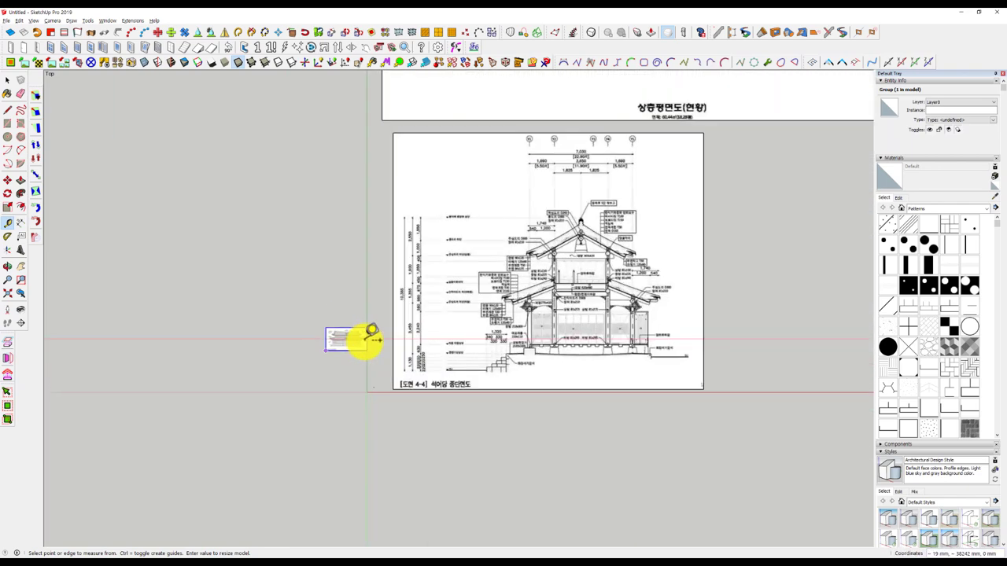
{"action": "key", "text": "space"}
{"action": "scroll", "coordinate": [347, 338], "scroll_direction": "up", "scroll_amount": 5}
{"action": "scroll", "coordinate": [315, 323], "scroll_direction": "up", "scroll_amount": 3}
{"action": "scroll", "coordinate": [309, 313], "scroll_direction": "up", "scroll_amount": 4}
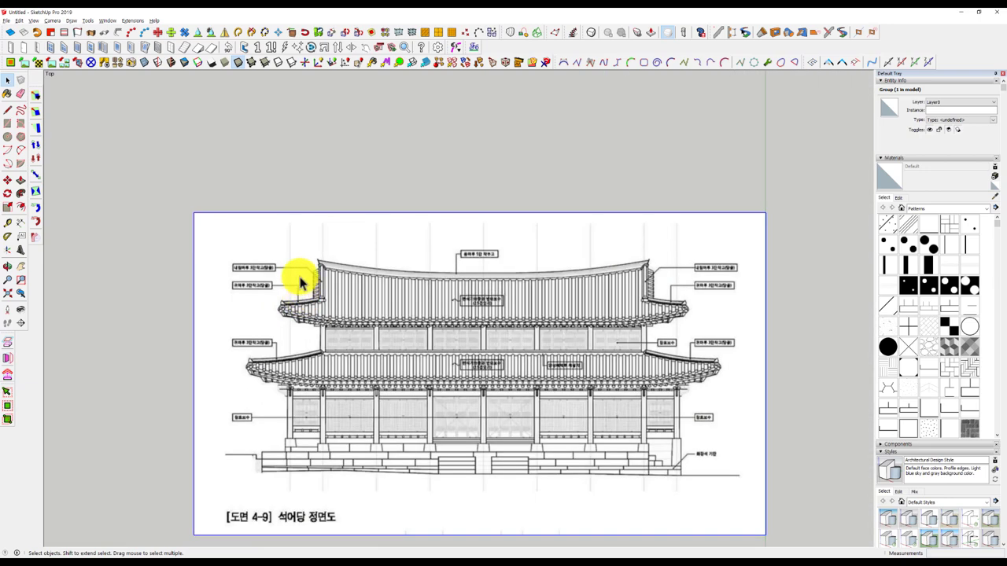
{"action": "scroll", "coordinate": [294, 278], "scroll_direction": "up", "scroll_amount": 2}
{"action": "left_click", "coordinate": [8, 112]}
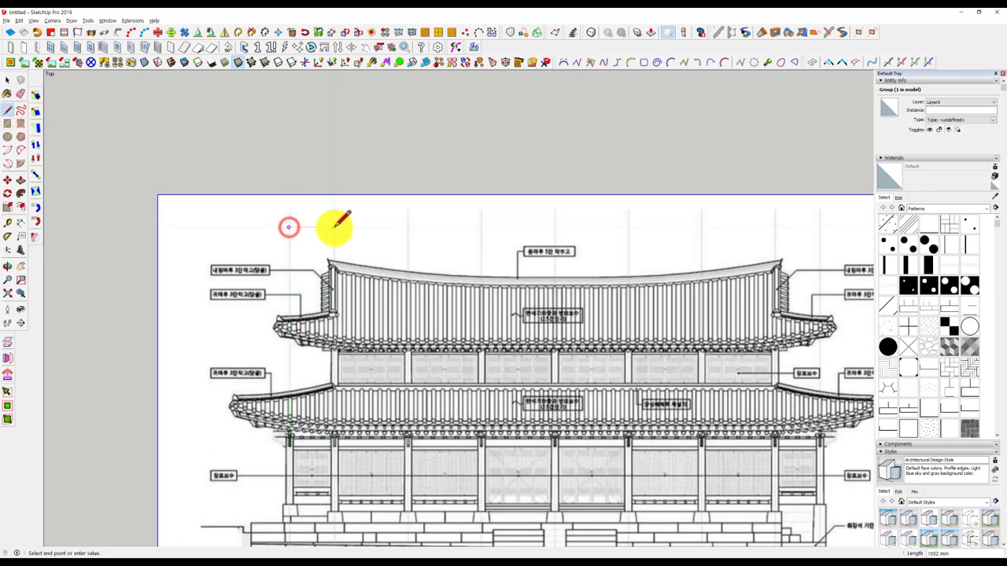
{"action": "scroll", "coordinate": [337, 227], "scroll_direction": "down", "scroll_amount": 2}
{"action": "scroll", "coordinate": [337, 258], "scroll_direction": "down", "scroll_amount": 3}
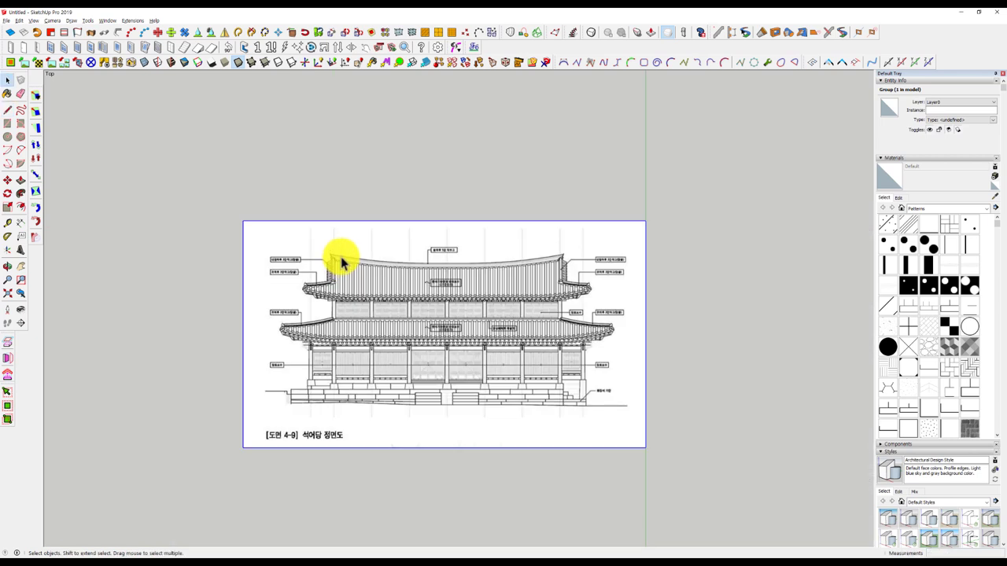
{"action": "scroll", "coordinate": [349, 259], "scroll_direction": "down", "scroll_amount": 3}
{"action": "middle_click_drag", "start_coordinate": [349, 260], "coordinate": [346, 375], "text": "shift"}
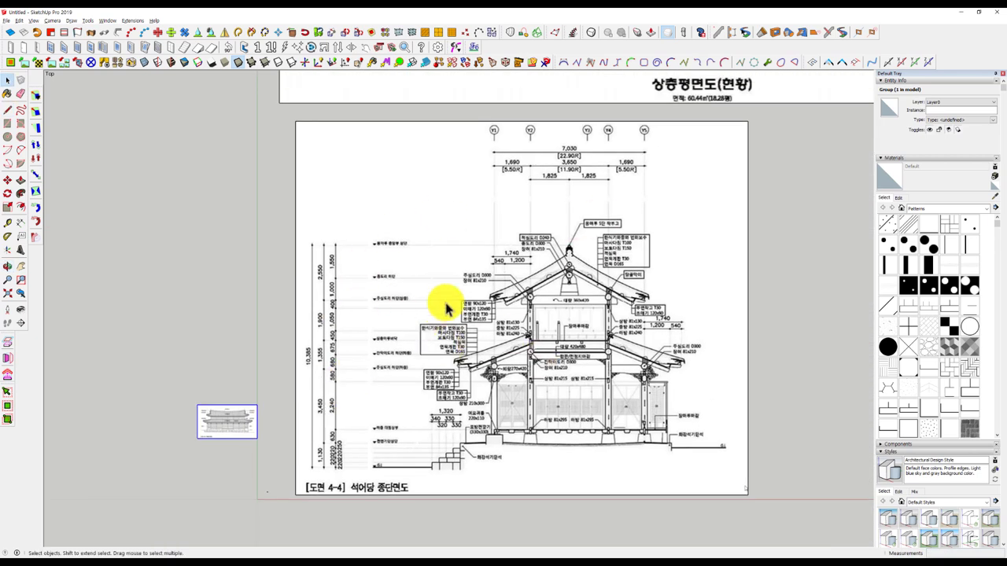
{"action": "scroll", "coordinate": [449, 304], "scroll_direction": "down", "scroll_amount": 3}
Crossing-select the plan and section drawings, then undo the last changes twice.
{"action": "key", "text": "space"}
{"action": "left_click_drag", "start_coordinate": [639, 358], "coordinate": [472, 218]}
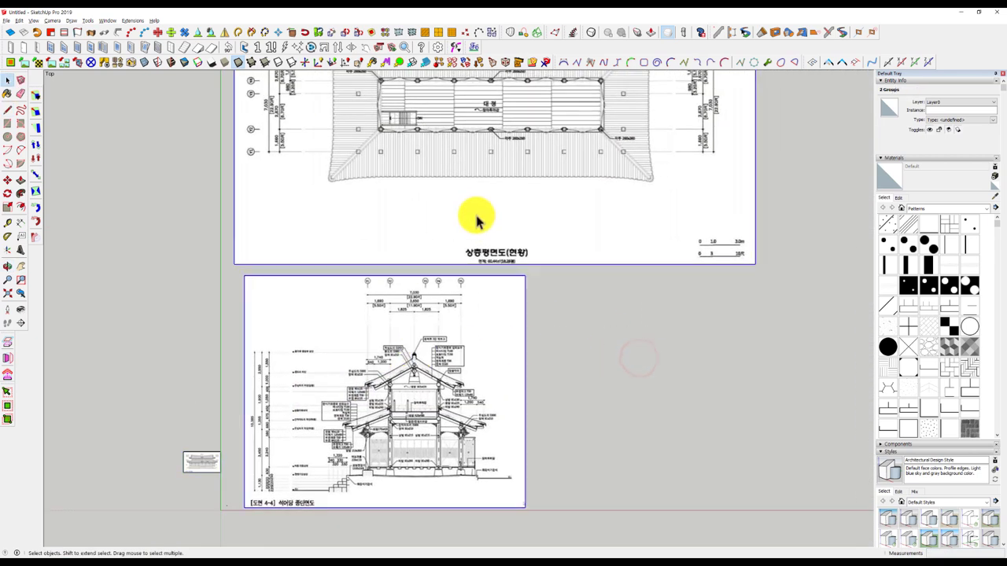
{"action": "key", "text": "ctrl+z"}
{"action": "scroll", "coordinate": [228, 507], "scroll_direction": "up", "scroll_amount": 3}
{"action": "scroll", "coordinate": [203, 522], "scroll_direction": "up", "scroll_amount": 3}
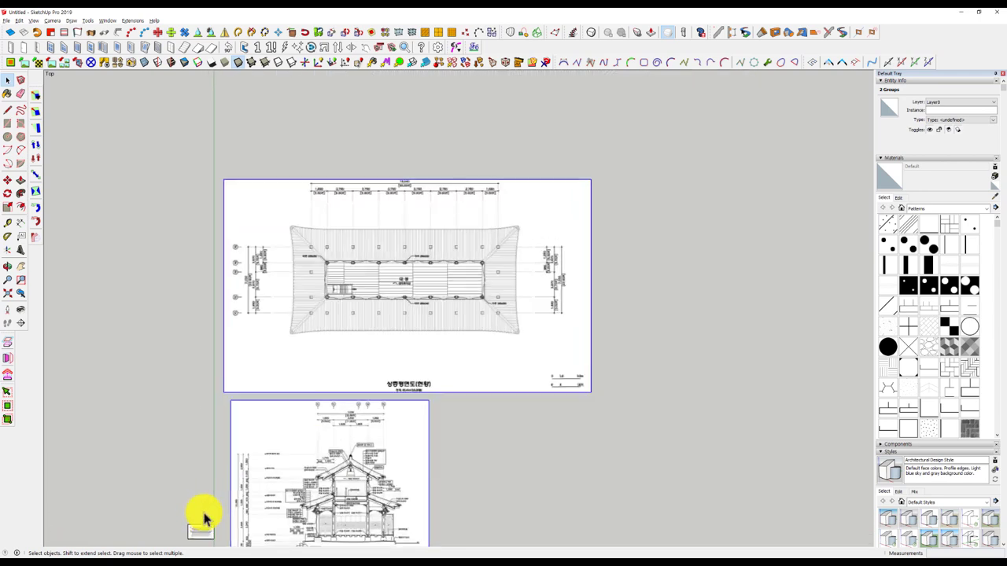
{"action": "scroll", "coordinate": [260, 389], "scroll_direction": "up", "scroll_amount": 4}
{"action": "key", "text": "ctrl+z"}
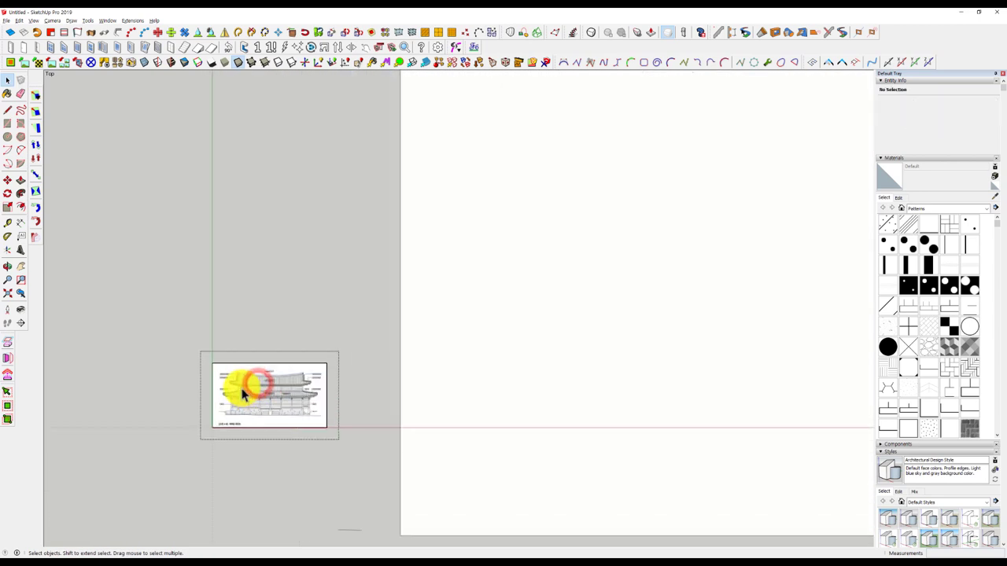
Try selecting the small elevation drawing and the upper-floor plan near the origin.
{"action": "left_click_drag", "start_coordinate": [196, 350], "coordinate": [362, 456]}
{"action": "left_click_drag", "start_coordinate": [167, 346], "coordinate": [375, 451]}
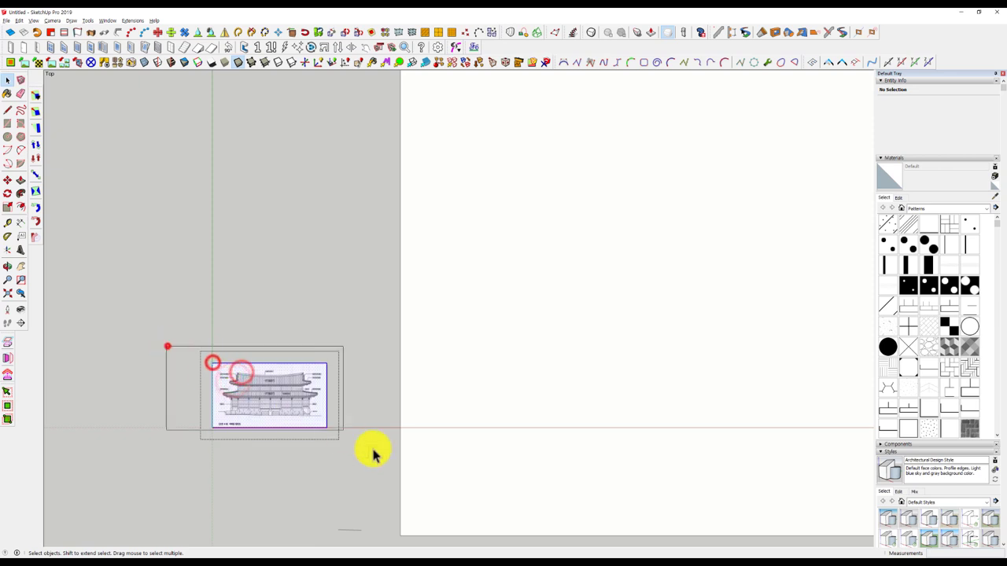
{"action": "left_click", "coordinate": [292, 393]}
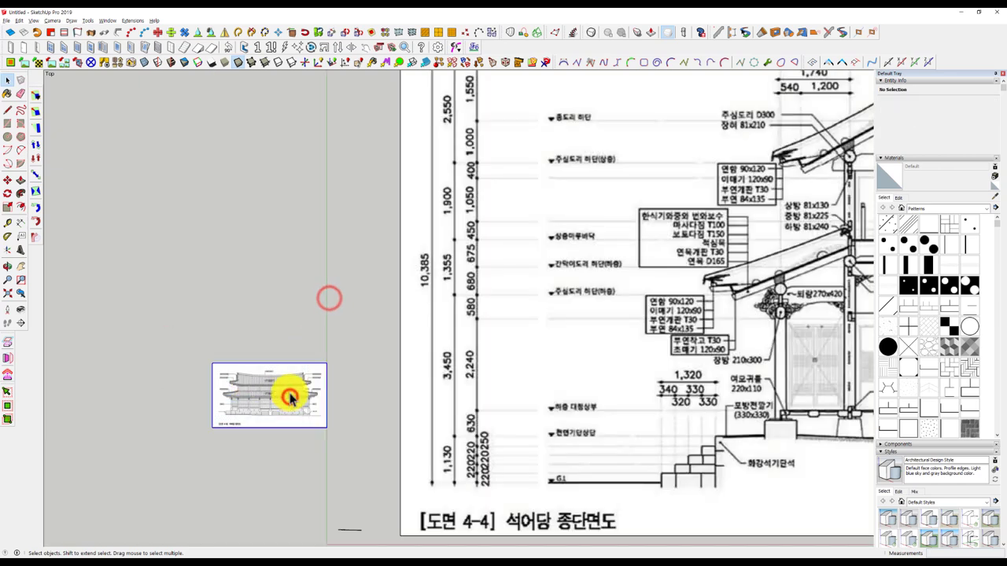
{"action": "scroll", "coordinate": [292, 386], "scroll_direction": "down", "scroll_amount": 3}
{"action": "left_click", "coordinate": [463, 170]}
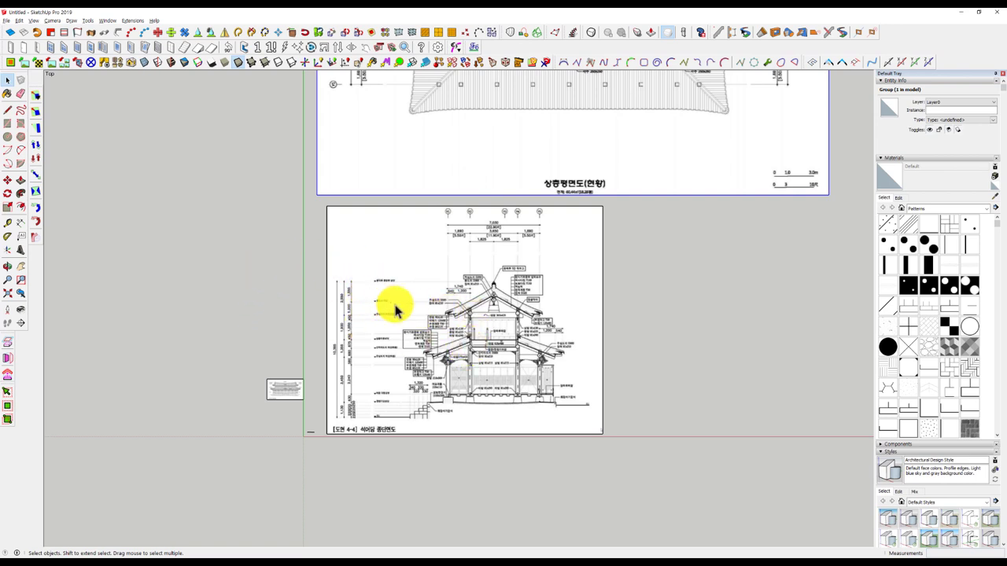
{"action": "scroll", "coordinate": [396, 311], "scroll_direction": "down", "scroll_amount": 3}
{"action": "middle_click_drag", "start_coordinate": [399, 310], "coordinate": [337, 348], "text": "shift"}
{"action": "left_click_drag", "start_coordinate": [472, 391], "coordinate": [126, 246]}
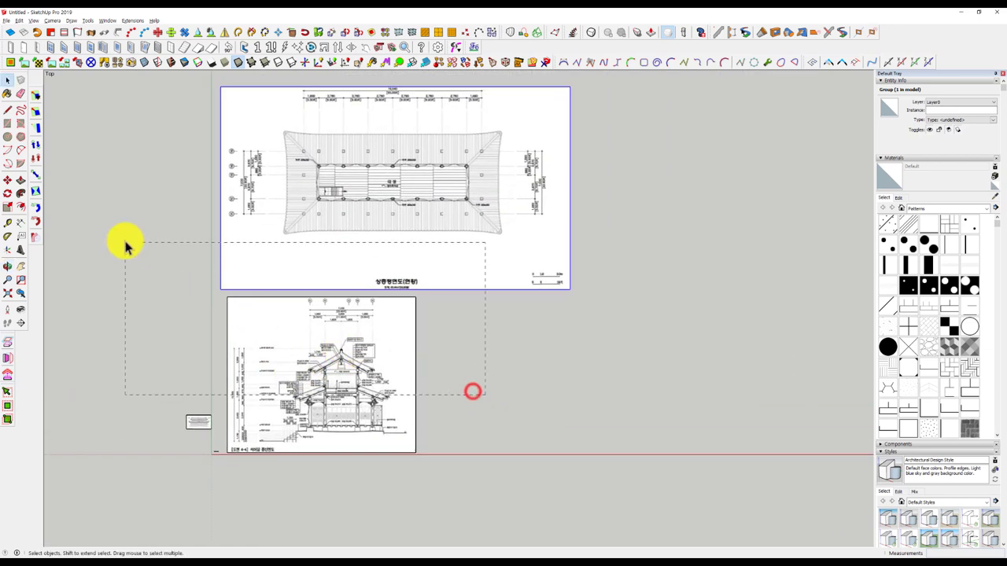
{"action": "left_click", "coordinate": [149, 241]}
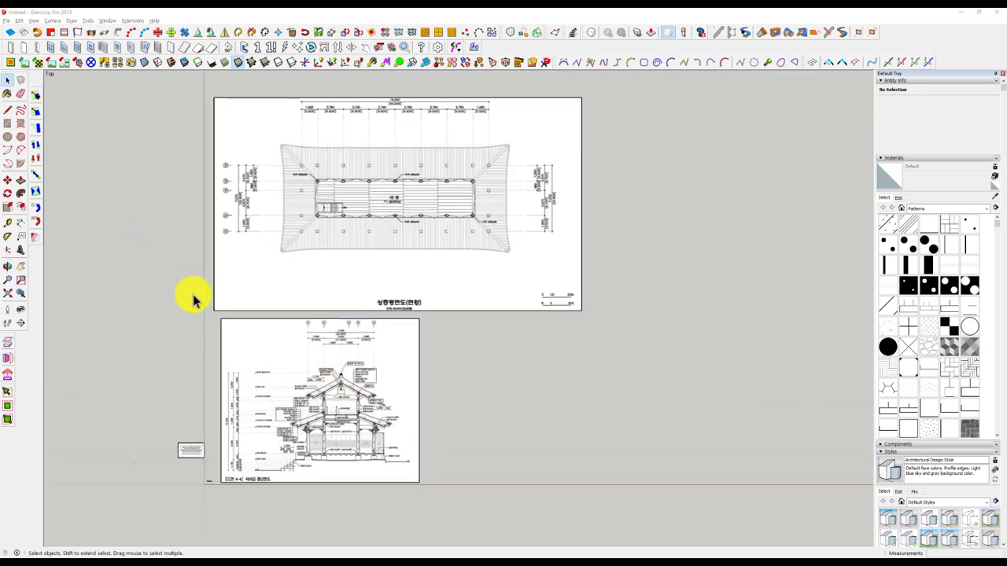
Delete the selected plan and section drawings, then bring the reference-drawing folder forward.
{"action": "scroll", "coordinate": [370, 351], "scroll_direction": "down", "scroll_amount": 2}
{"action": "scroll", "coordinate": [371, 352], "scroll_direction": "down", "scroll_amount": 1}
{"action": "left_click_drag", "start_coordinate": [507, 412], "coordinate": [210, 253]}
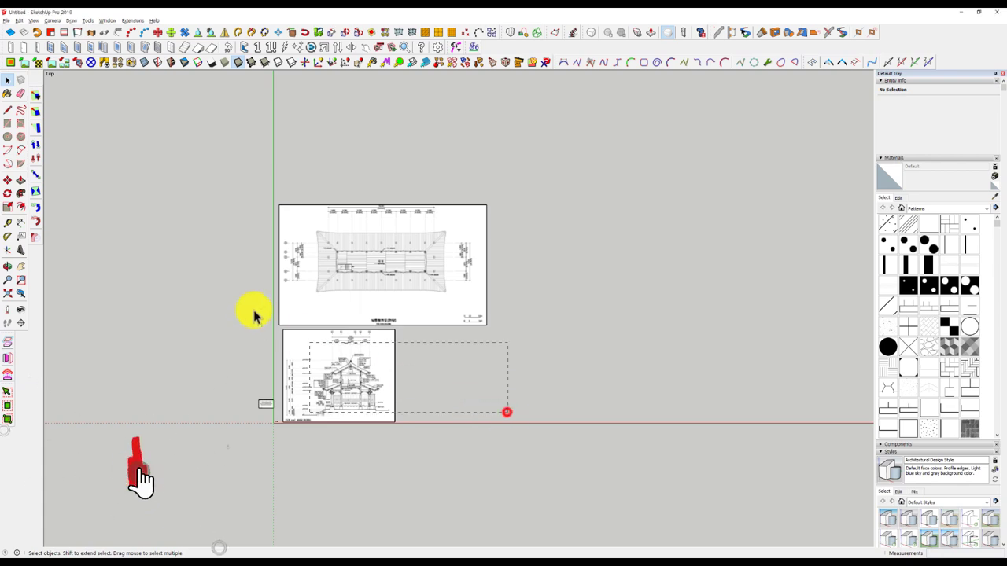
{"action": "scroll", "coordinate": [355, 376], "scroll_direction": "up", "scroll_amount": 2}
{"action": "key", "text": "Delete"}
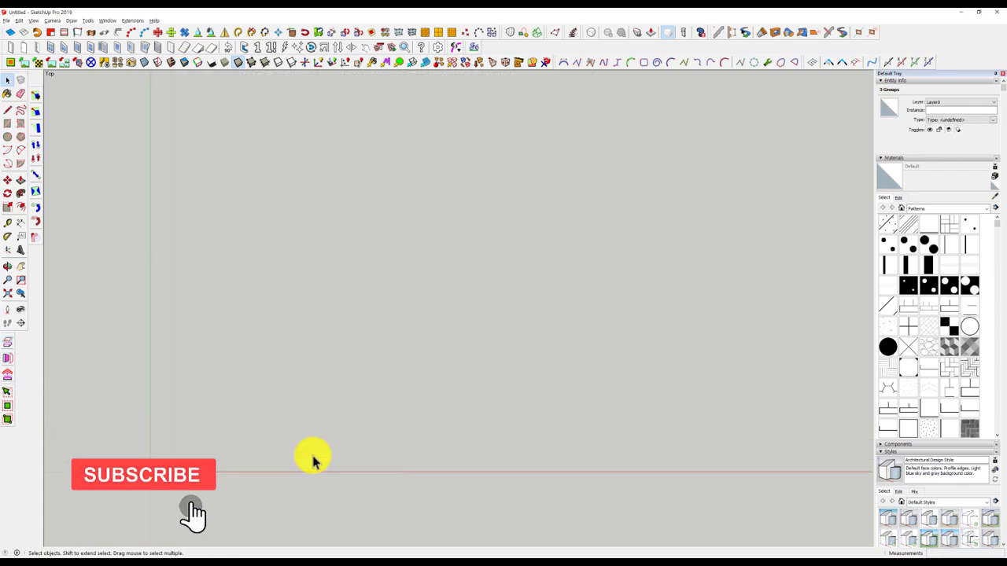
{"action": "left_click", "coordinate": [260, 560]}
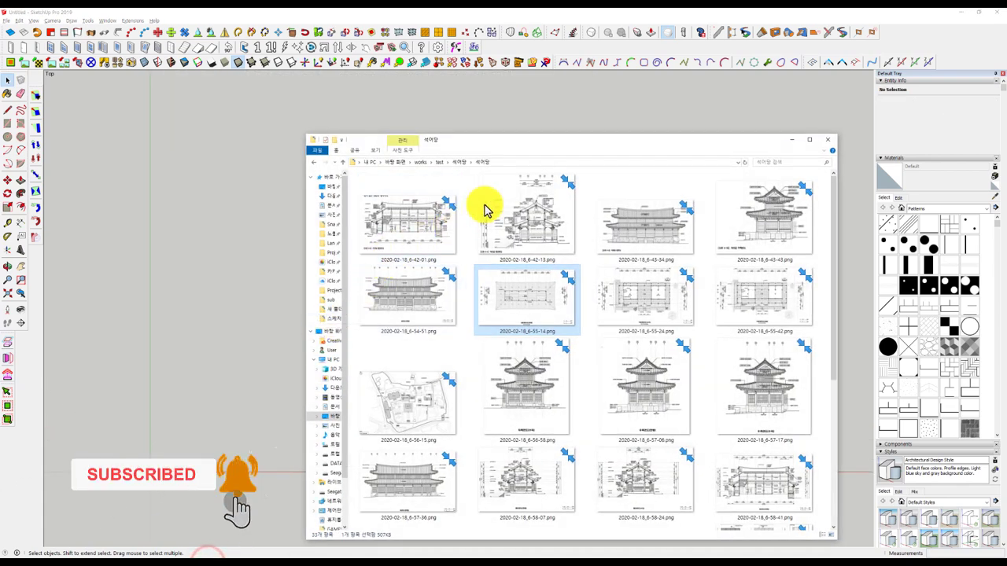
Drag 아파트 평면도2.jpg from the test folder into the model and place it.
{"action": "left_click", "coordinate": [465, 163]}
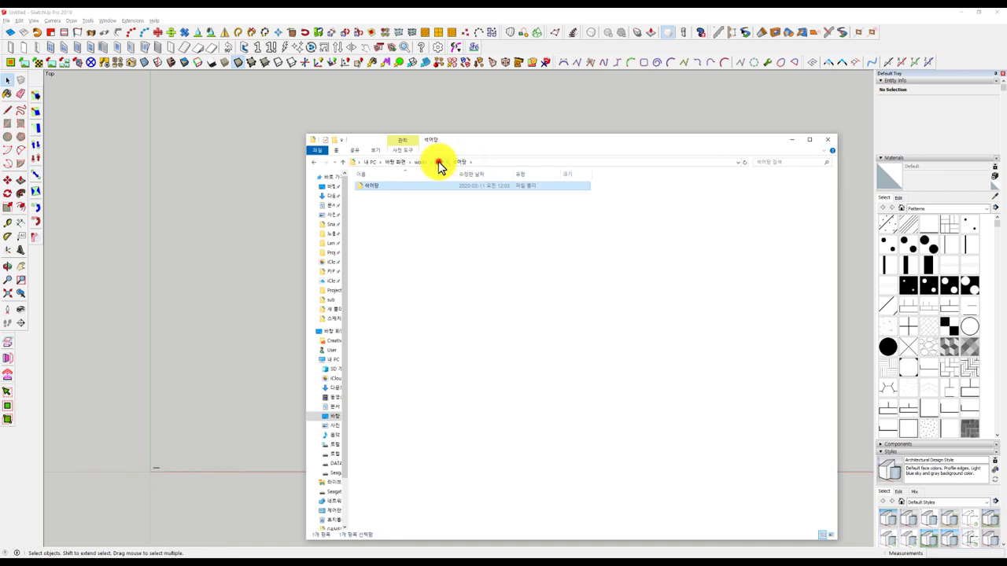
{"action": "left_click", "coordinate": [438, 162]}
{"action": "left_click", "coordinate": [722, 203]}
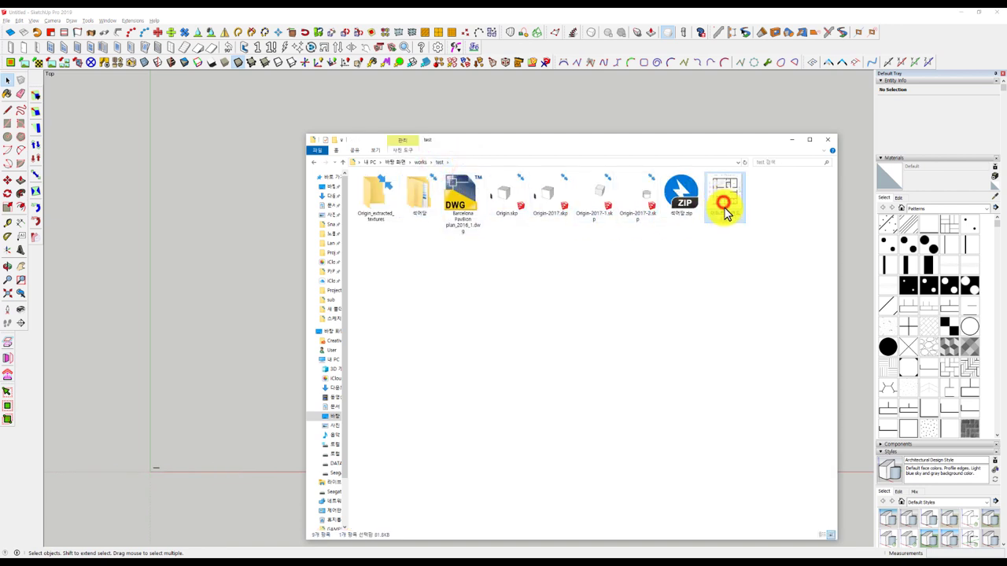
{"action": "left_click_drag", "start_coordinate": [725, 211], "coordinate": [171, 440]}
{"action": "left_click", "coordinate": [149, 411]}
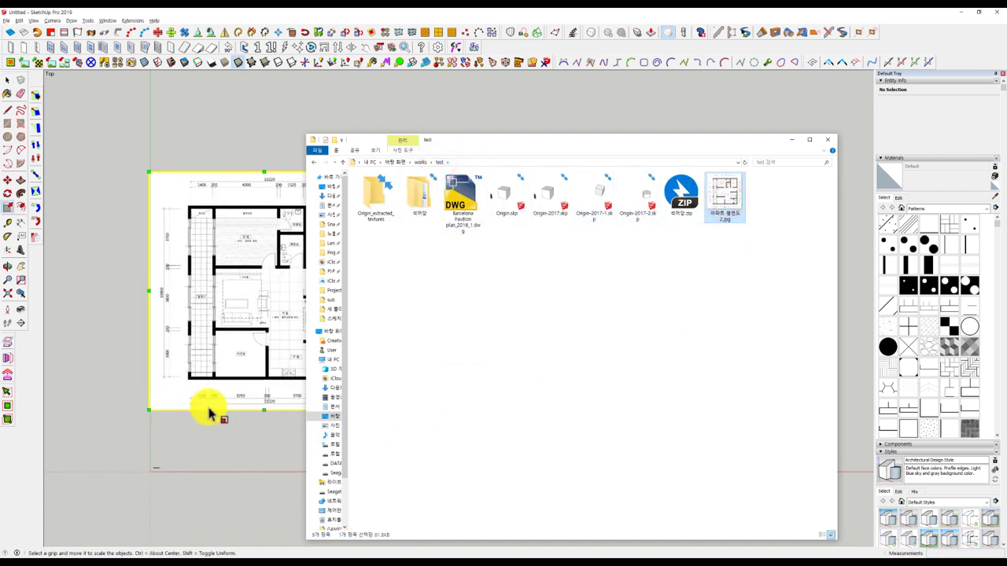
{"action": "left_click", "coordinate": [210, 413]}
Minimize Explorer and zoom the view to fit the imported floor plan.
{"action": "left_click", "coordinate": [793, 142]}
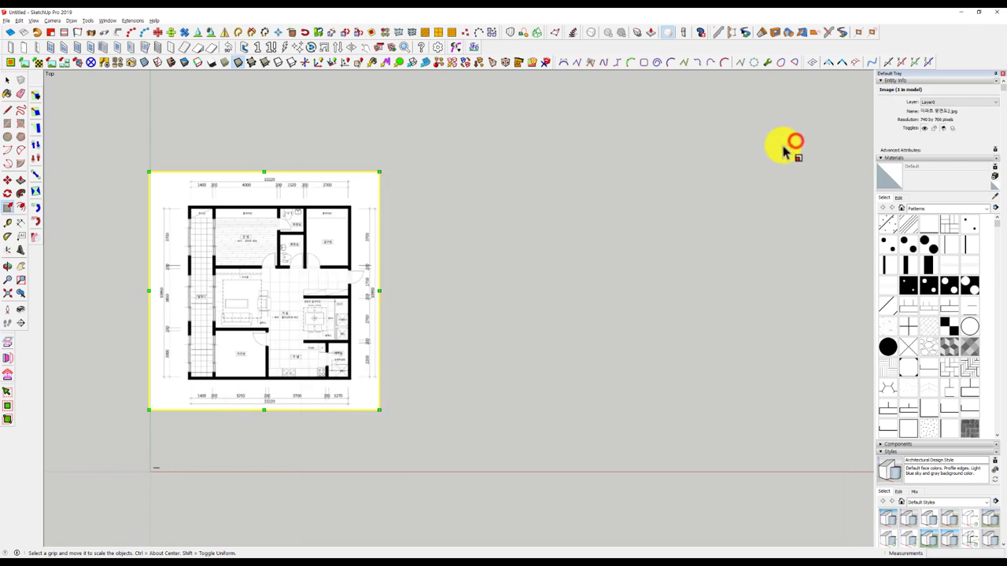
{"action": "key", "text": "shift+z"}
{"action": "key", "text": "space"}
{"action": "middle_click_drag", "start_coordinate": [187, 197], "coordinate": [307, 207], "text": "shift"}
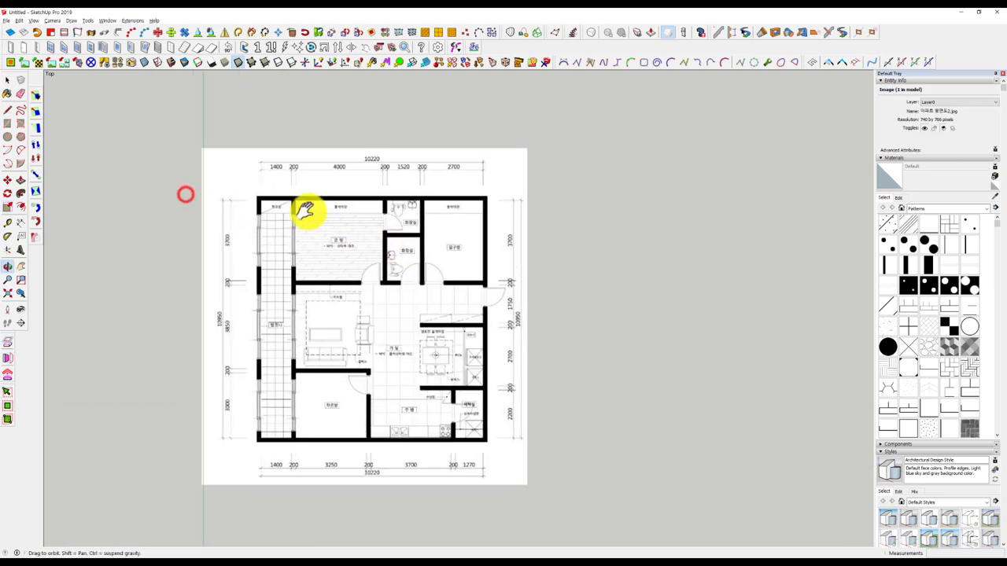
{"action": "scroll", "coordinate": [299, 188], "scroll_direction": "up", "scroll_amount": 4}
{"action": "scroll", "coordinate": [173, 158], "scroll_direction": "up", "scroll_amount": 1}
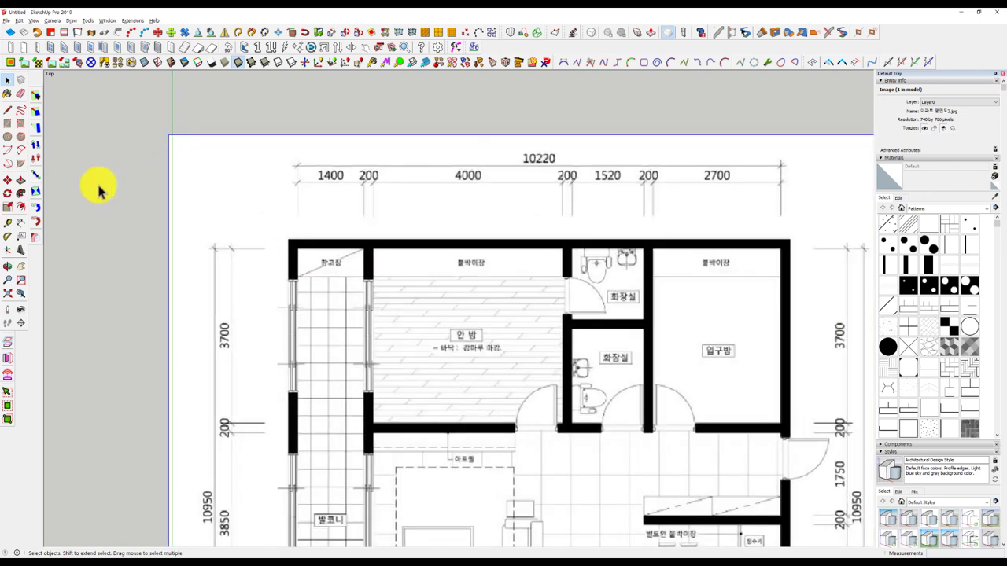
Explode the floor-plan image into editable geometry.
{"action": "right_click", "coordinate": [313, 193]}
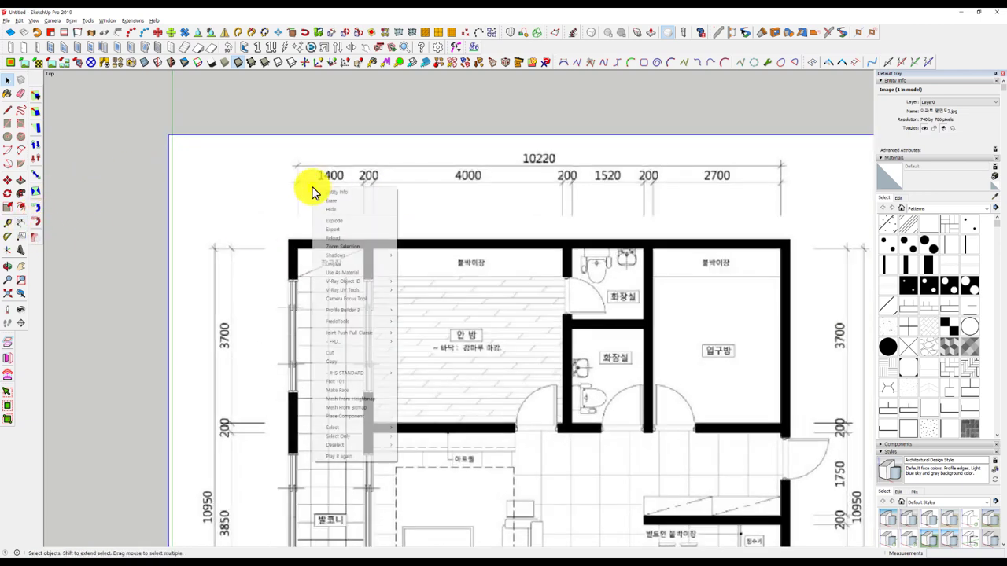
{"action": "left_click", "coordinate": [333, 222]}
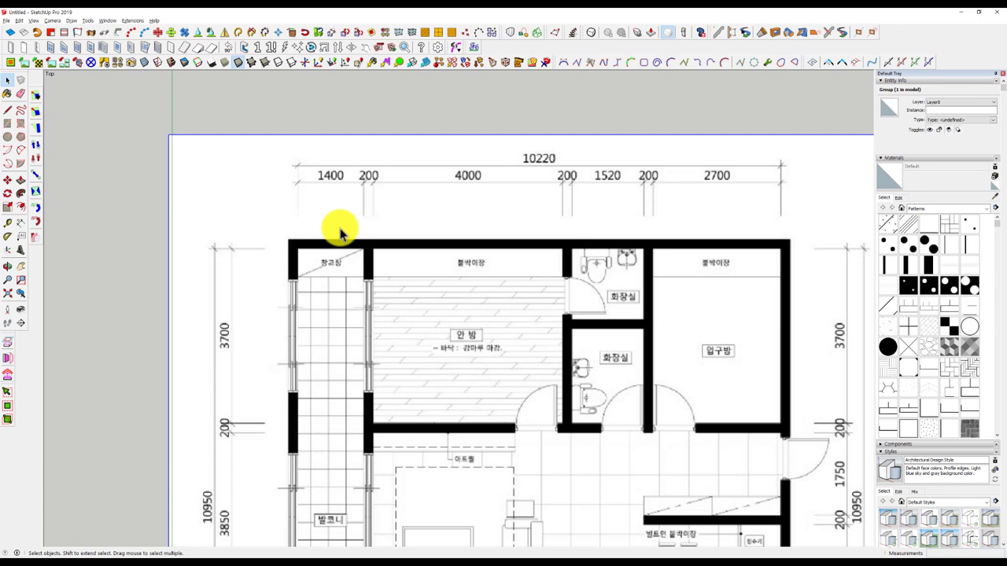
{"action": "left_click", "coordinate": [340, 228]}
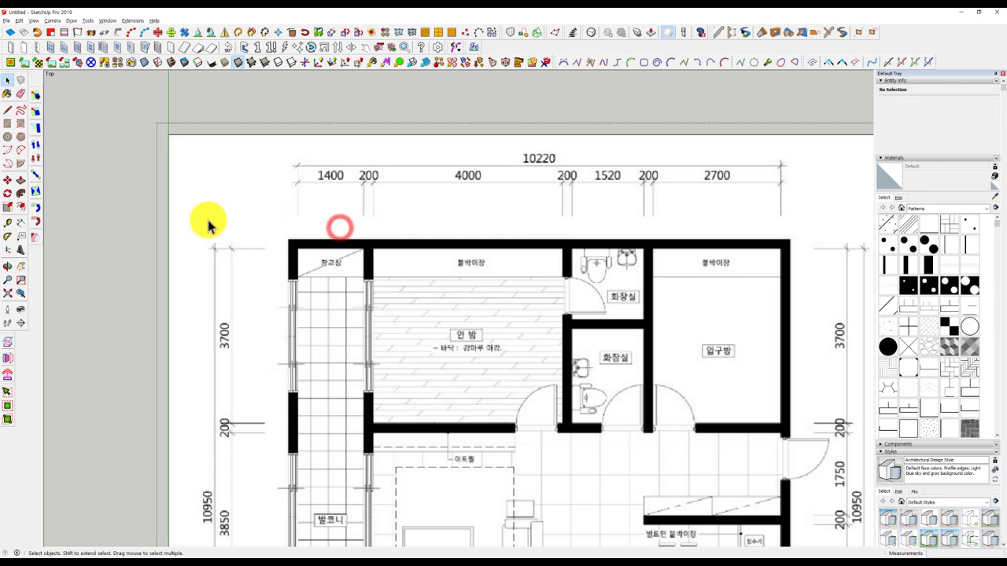
Tape-measure the 10220 dimension, enter 10220, and confirm resizing the model.
{"action": "left_click", "coordinate": [8, 223]}
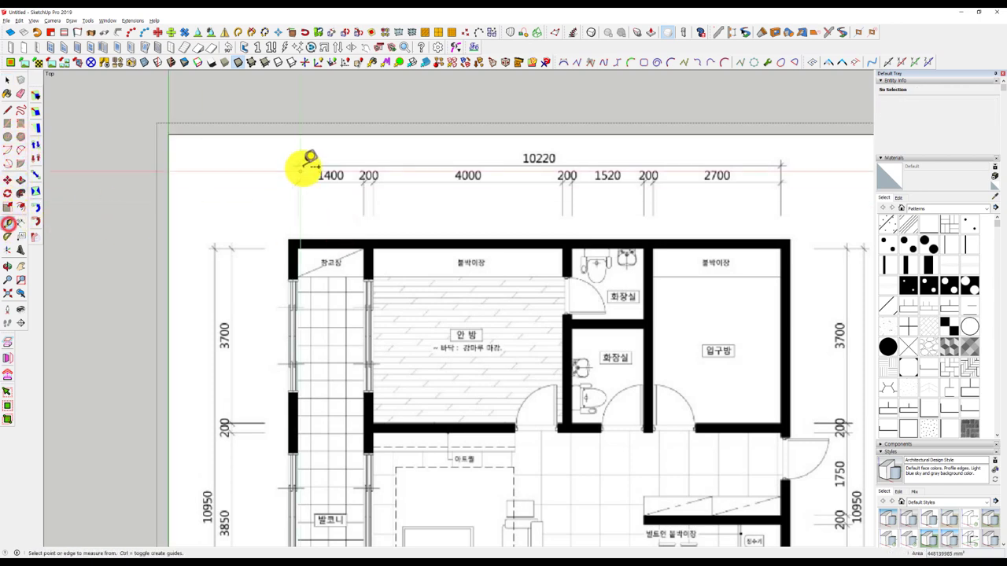
{"action": "scroll", "coordinate": [308, 161], "scroll_direction": "up", "scroll_amount": 3}
{"action": "scroll", "coordinate": [299, 162], "scroll_direction": "up", "scroll_amount": 2}
{"action": "left_click", "coordinate": [292, 169]}
{"action": "scroll", "coordinate": [338, 165], "scroll_direction": "down", "scroll_amount": 2}
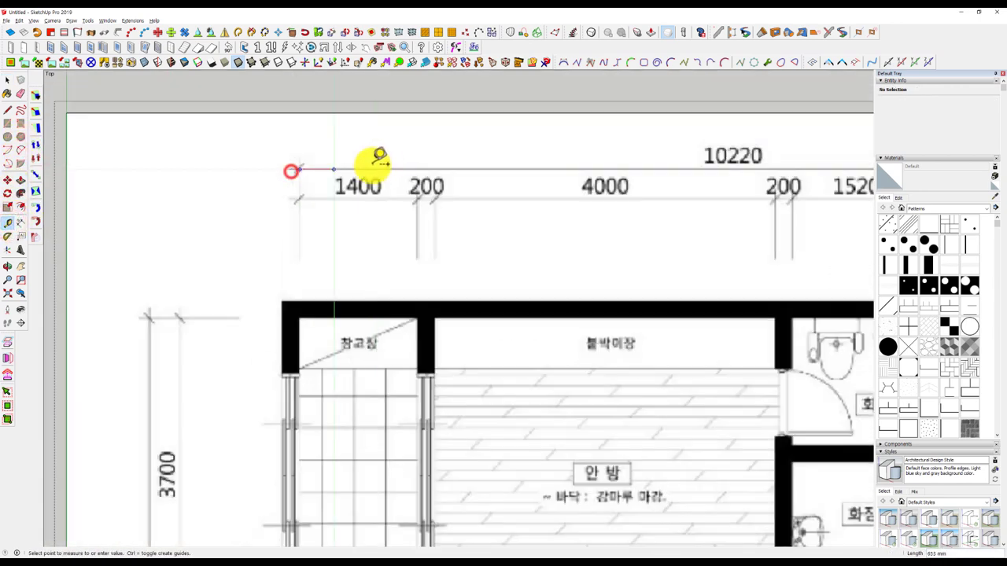
{"action": "scroll", "coordinate": [472, 162], "scroll_direction": "down", "scroll_amount": 2}
{"action": "scroll", "coordinate": [558, 189], "scroll_direction": "down", "scroll_amount": 2}
{"action": "scroll", "coordinate": [511, 207], "scroll_direction": "up", "scroll_amount": 4}
{"action": "scroll", "coordinate": [503, 206], "scroll_direction": "up", "scroll_amount": 3}
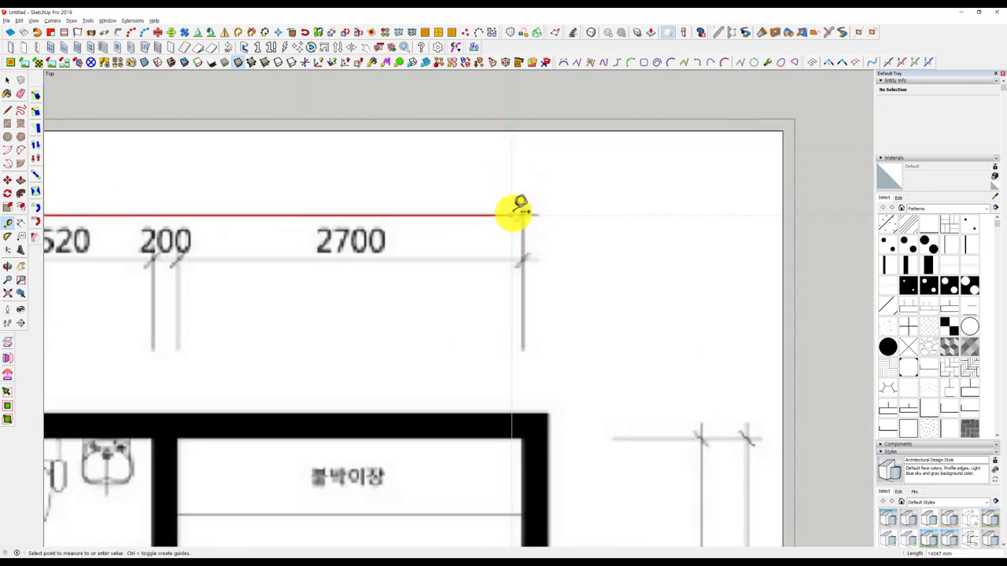
{"action": "left_click", "coordinate": [524, 211]}
{"action": "scroll", "coordinate": [524, 211], "scroll_direction": "down", "scroll_amount": 2}
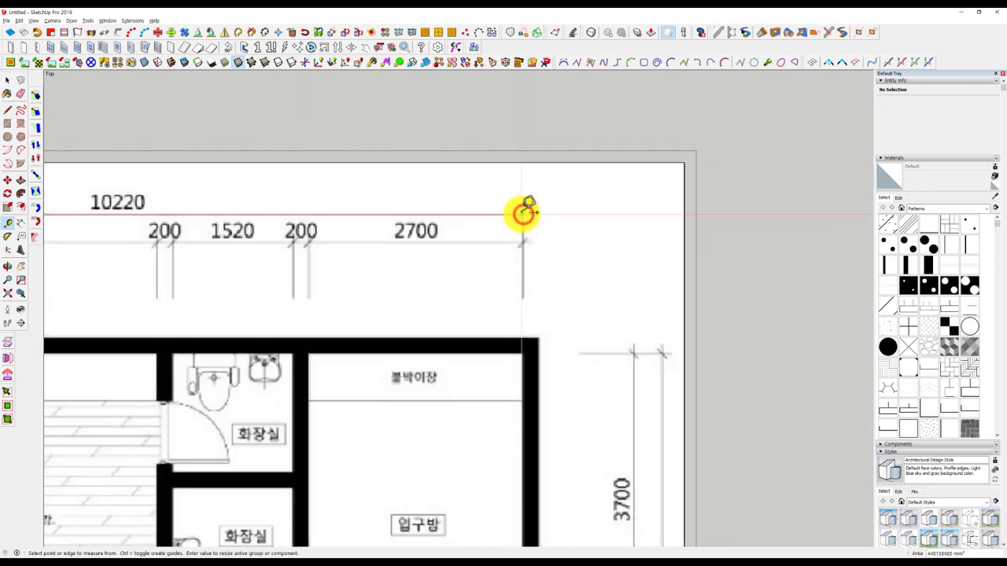
{"action": "left_click", "coordinate": [523, 212]}
{"action": "type", "text": "10220"}
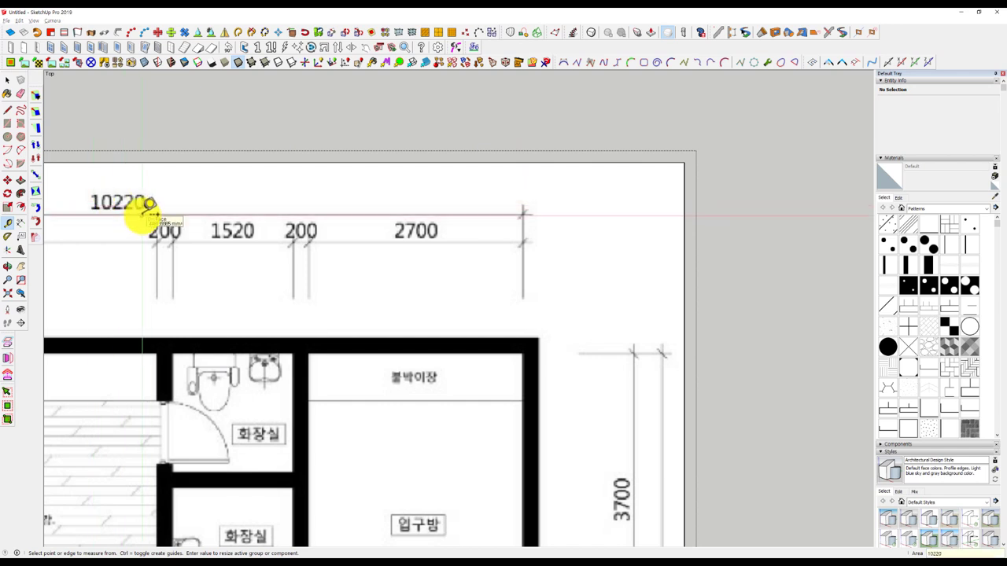
{"action": "key", "text": "Return"}
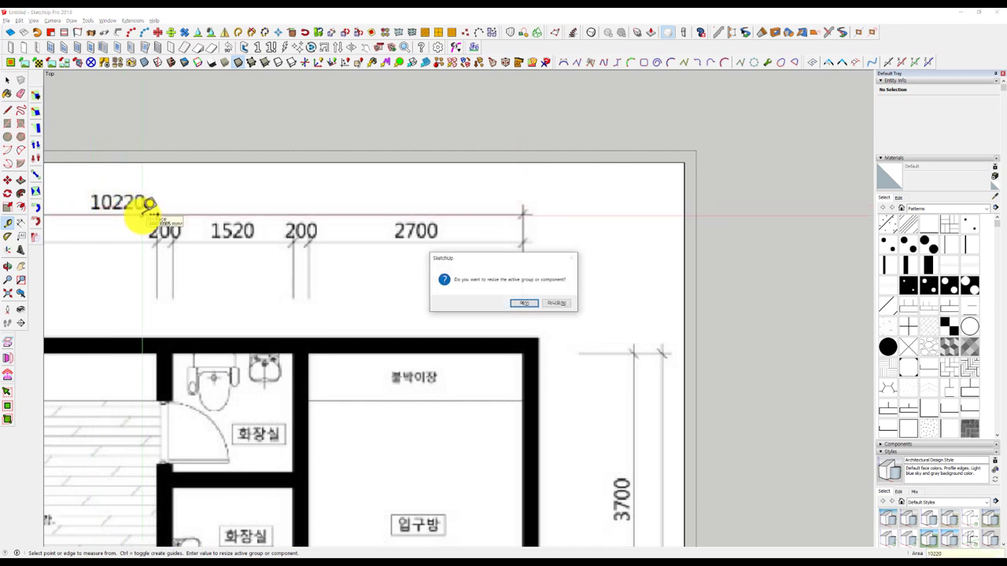
{"action": "key", "text": "Return"}
Return to Select and tilt the view into perspective over the rescaled floor plan.
{"action": "scroll", "coordinate": [189, 259], "scroll_direction": "down", "scroll_amount": 3}
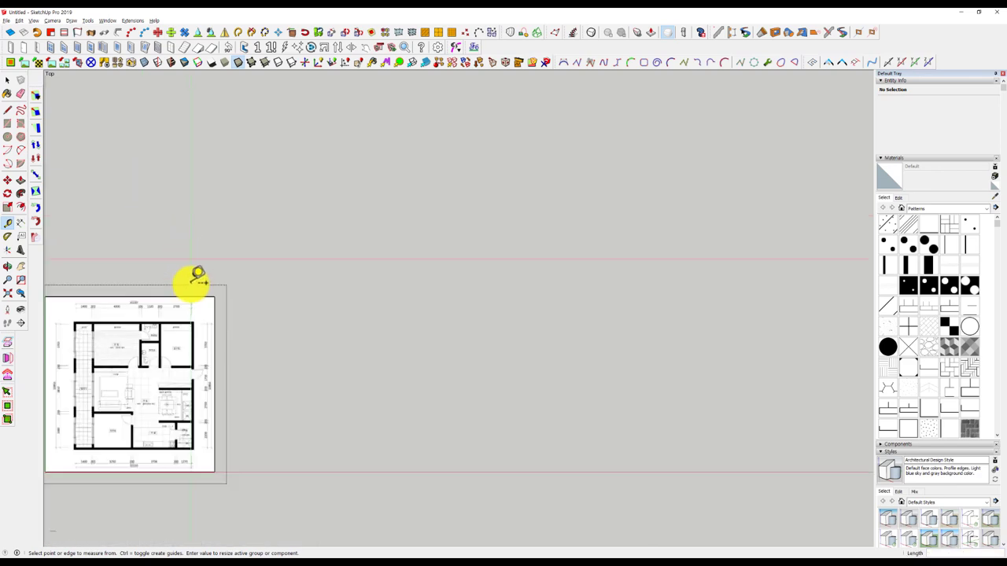
{"action": "key", "text": "space"}
{"action": "middle_click_drag", "start_coordinate": [196, 280], "coordinate": [394, 292], "text": "shift"}
{"action": "left_click", "coordinate": [485, 310]}
{"action": "scroll", "coordinate": [334, 346], "scroll_direction": "up", "scroll_amount": 3}
{"action": "middle_click_drag", "start_coordinate": [331, 347], "coordinate": [299, 259]}
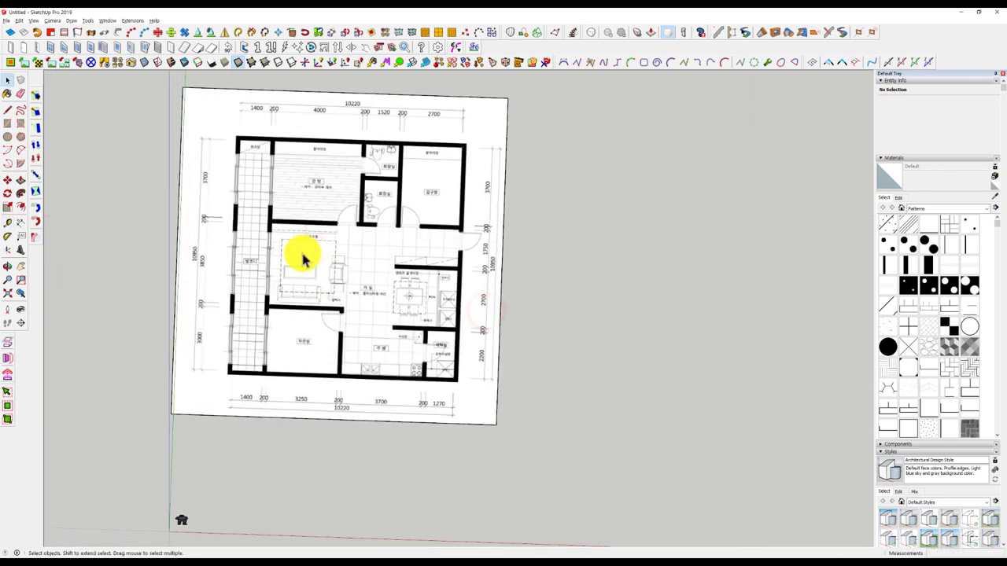
{"action": "scroll", "coordinate": [333, 308], "scroll_direction": "down", "scroll_amount": 2}
{"action": "middle_click_drag", "start_coordinate": [332, 308], "coordinate": [295, 292]}
{"action": "scroll", "coordinate": [294, 292], "scroll_direction": "up", "scroll_amount": 4}
{"action": "scroll", "coordinate": [295, 293], "scroll_direction": "up", "scroll_amount": 2}
Move the floor plan so its outer wall corner sits exactly on the origin.
{"action": "key", "text": "m"}
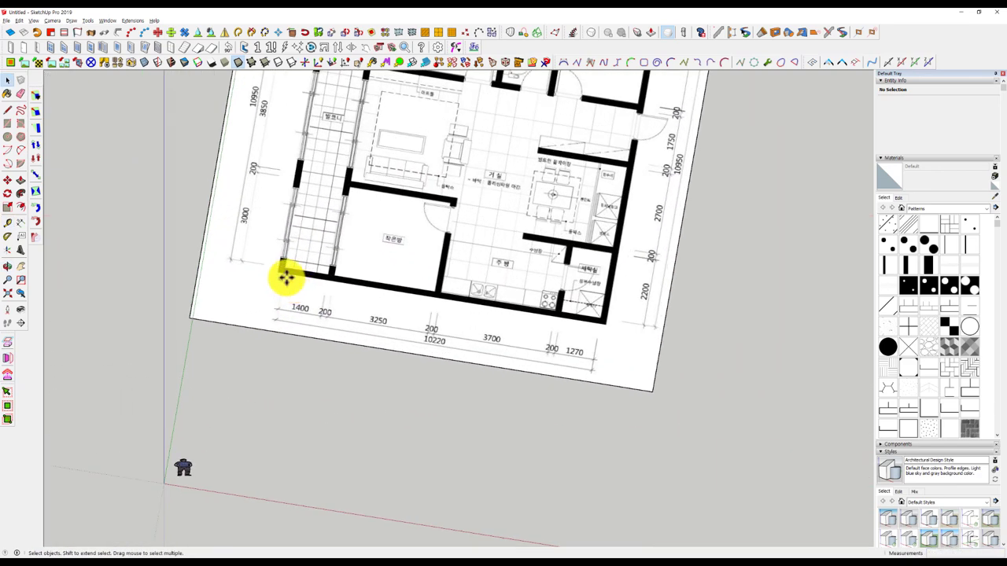
{"action": "left_click", "coordinate": [280, 271]}
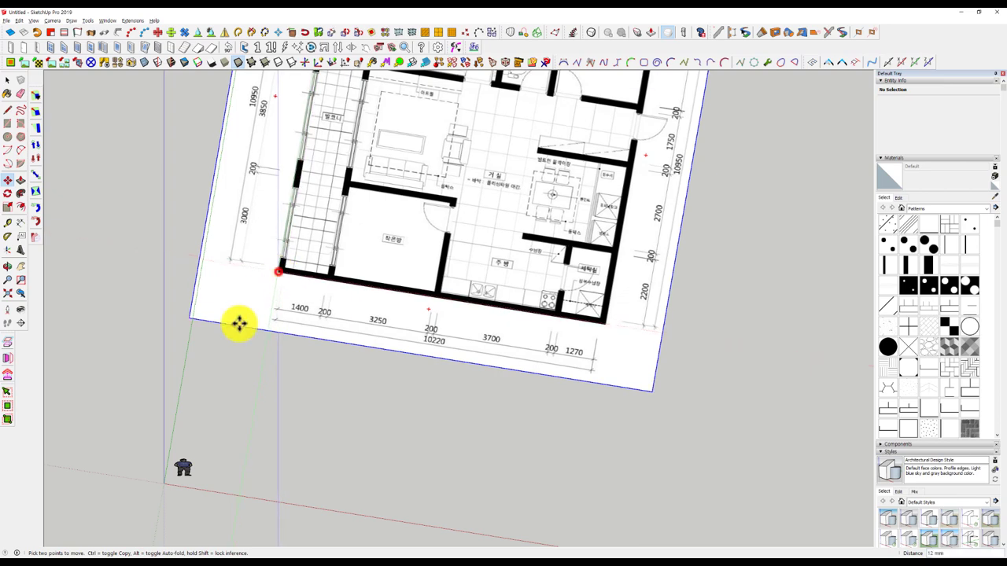
{"action": "scroll", "coordinate": [307, 364], "scroll_direction": "up", "scroll_amount": 3}
{"action": "scroll", "coordinate": [346, 363], "scroll_direction": "up", "scroll_amount": 3}
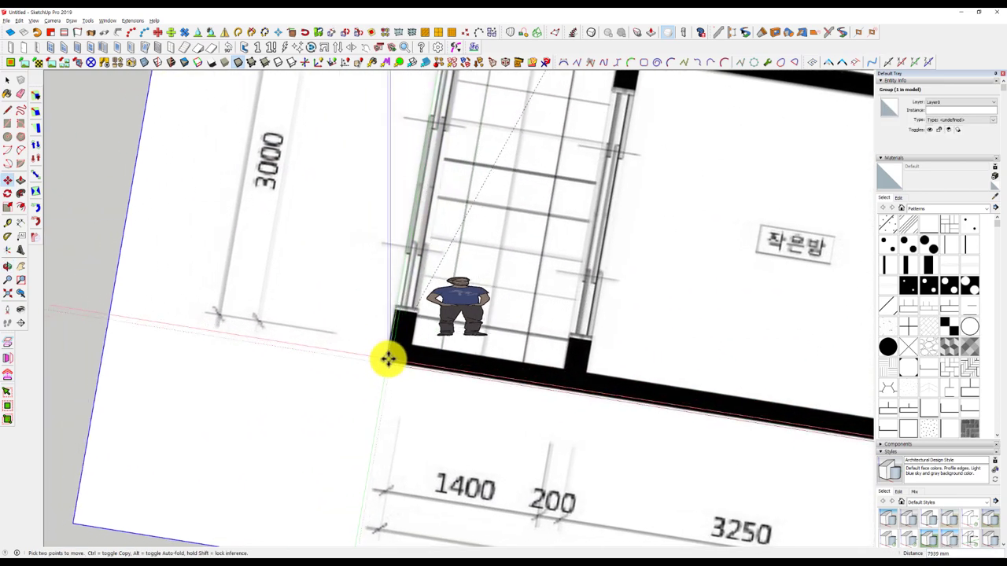
{"action": "left_click", "coordinate": [389, 358]}
{"action": "scroll", "coordinate": [390, 359], "scroll_direction": "up", "scroll_amount": 2}
{"action": "scroll", "coordinate": [393, 359], "scroll_direction": "up", "scroll_amount": 2}
{"action": "scroll", "coordinate": [389, 370], "scroll_direction": "up", "scroll_amount": 2}
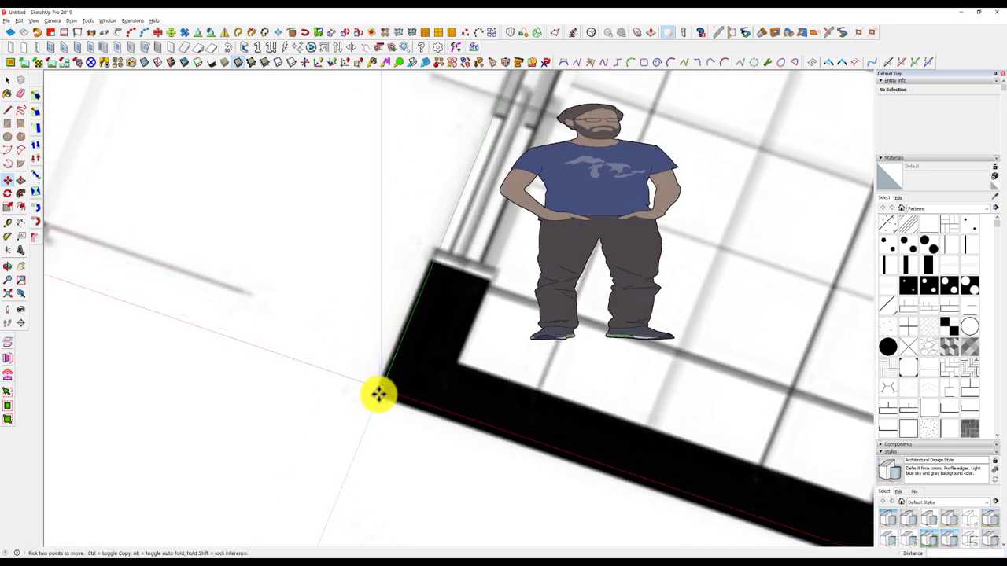
{"action": "left_click", "coordinate": [382, 387]}
{"action": "left_click", "coordinate": [381, 387]}
{"action": "scroll", "coordinate": [382, 377], "scroll_direction": "down", "scroll_amount": 3}
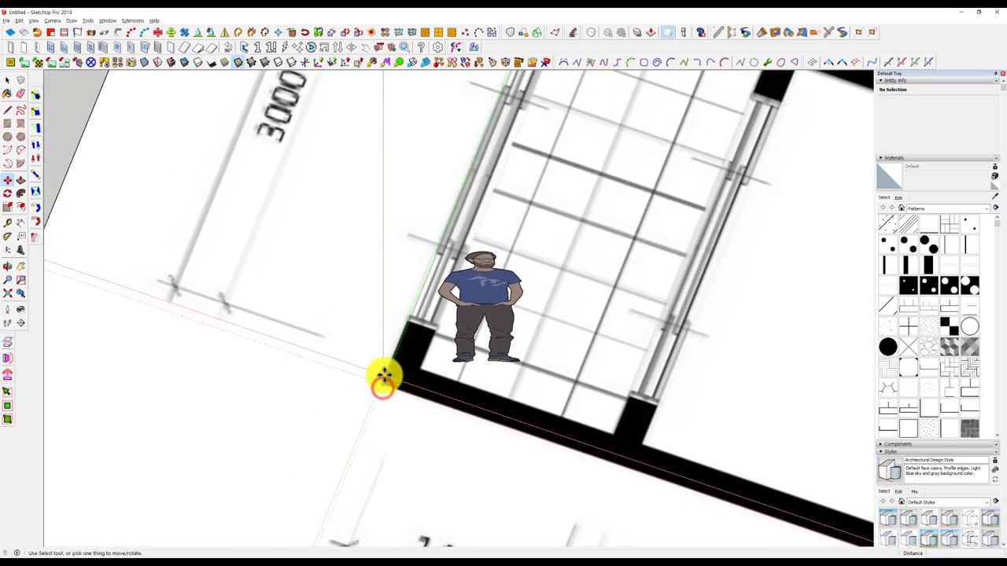
{"action": "scroll", "coordinate": [382, 371], "scroll_direction": "down", "scroll_amount": 3}
{"action": "mouse_move", "coordinate": [383, 370]}
{"action": "middle_mouse_down"}
{"action": "mouse_move", "coordinate": [354, 207]}
{"action": "mouse_move", "coordinate": [550, 274]}
{"action": "middle_mouse_up"}
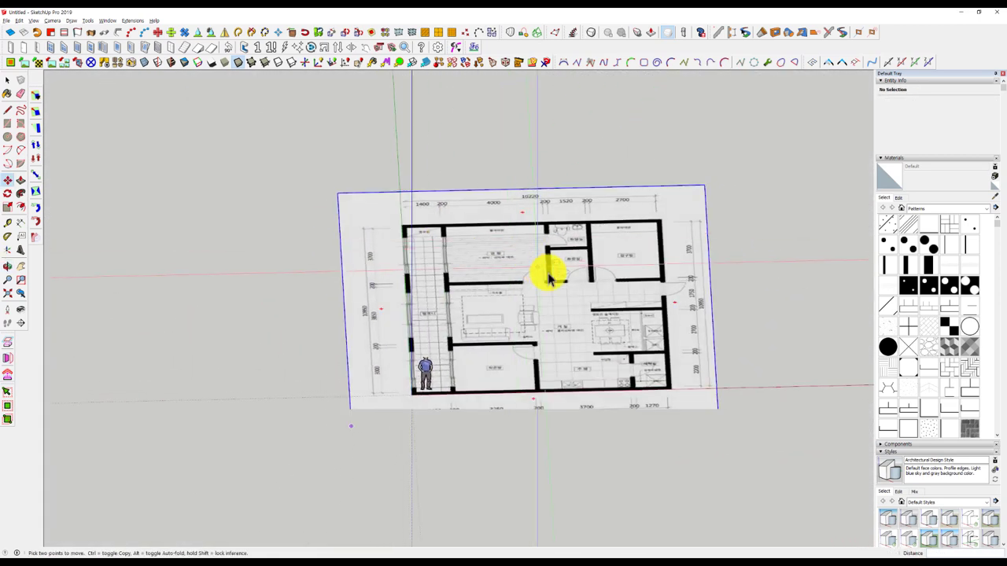
Draw a 200 × 200 mm rectangle starting at the balcony's outer wall corner.
{"action": "scroll", "coordinate": [580, 276], "scroll_direction": "up", "scroll_amount": 5}
{"action": "middle_click_drag", "start_coordinate": [472, 330], "coordinate": [584, 333]}
{"action": "scroll", "coordinate": [584, 334], "scroll_direction": "down", "scroll_amount": 5}
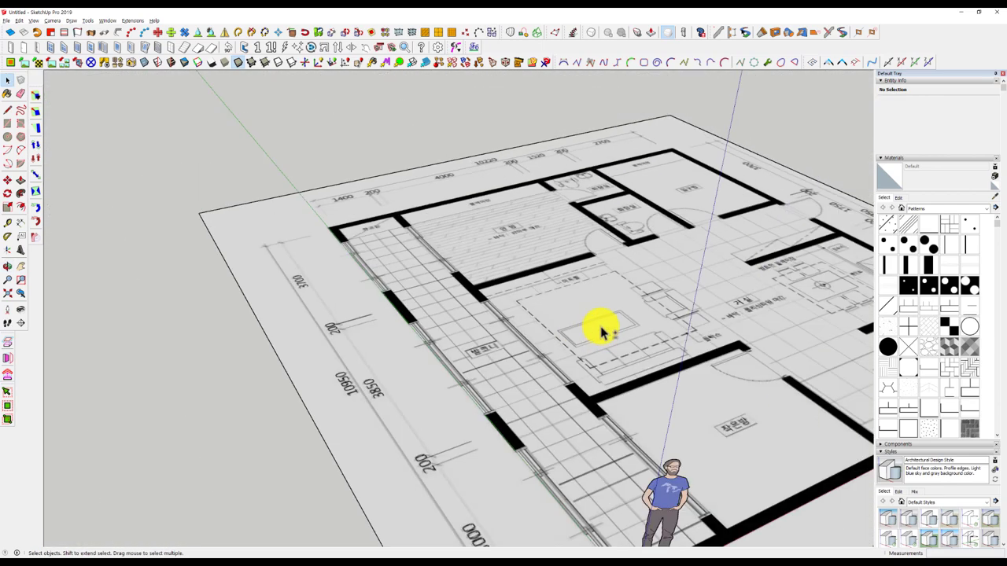
{"action": "scroll", "coordinate": [479, 259], "scroll_direction": "up", "scroll_amount": 2}
{"action": "scroll", "coordinate": [306, 292], "scroll_direction": "up", "scroll_amount": 2}
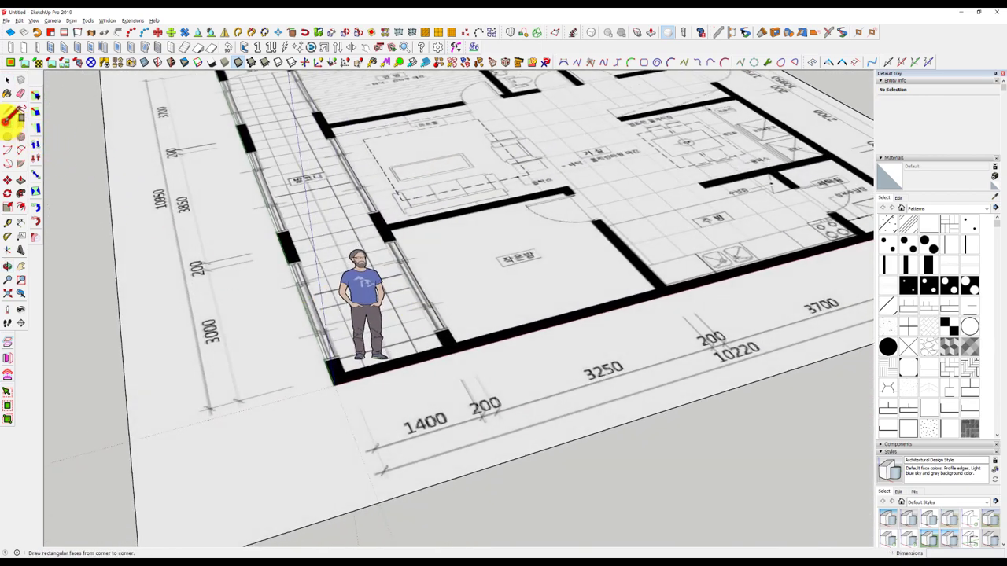
{"action": "left_click", "coordinate": [11, 115]}
{"action": "scroll", "coordinate": [367, 382], "scroll_direction": "up", "scroll_amount": 3}
{"action": "scroll", "coordinate": [323, 328], "scroll_direction": "up", "scroll_amount": 3}
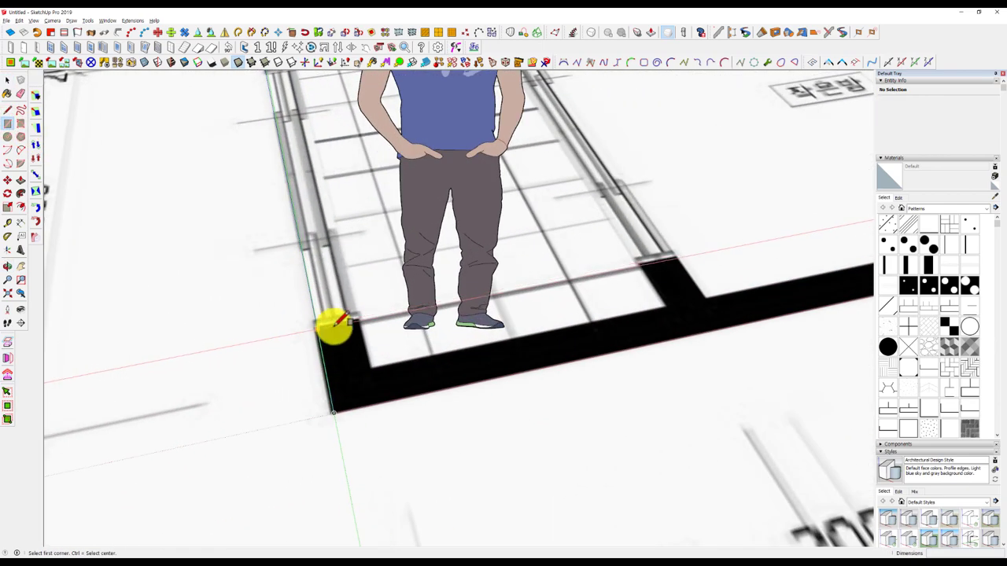
{"action": "left_click", "coordinate": [333, 412]}
{"action": "type", "text": "200,200"}
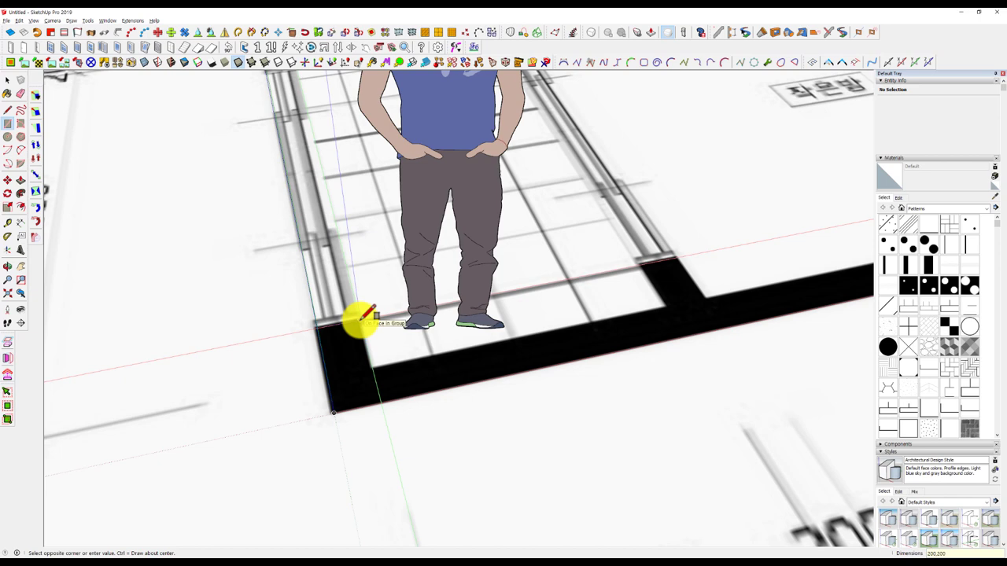
{"action": "left_click", "coordinate": [362, 315]}
{"action": "mouse_move", "coordinate": [354, 247]}
{"action": "middle_mouse_down"}
{"action": "mouse_move", "coordinate": [596, 422]}
{"action": "mouse_move", "coordinate": [438, 404]}
{"action": "middle_mouse_up"}
{"action": "key", "text": "space"}
{"action": "mouse_move", "coordinate": [472, 449]}
{"action": "middle_mouse_down"}
{"action": "mouse_move", "coordinate": [512, 428]}
{"action": "mouse_move", "coordinate": [461, 411]}
{"action": "middle_mouse_up"}
Push/pull the corner square up 2400 mm into a column.
{"action": "key", "text": "m"}
{"action": "left_click", "coordinate": [457, 402]}
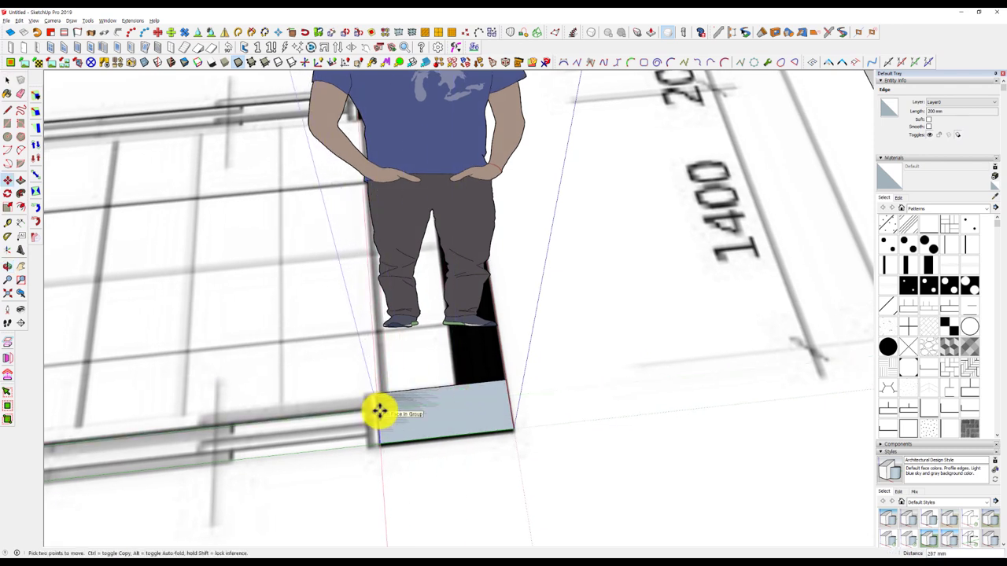
{"action": "middle_click_drag", "start_coordinate": [475, 411], "coordinate": [542, 389]}
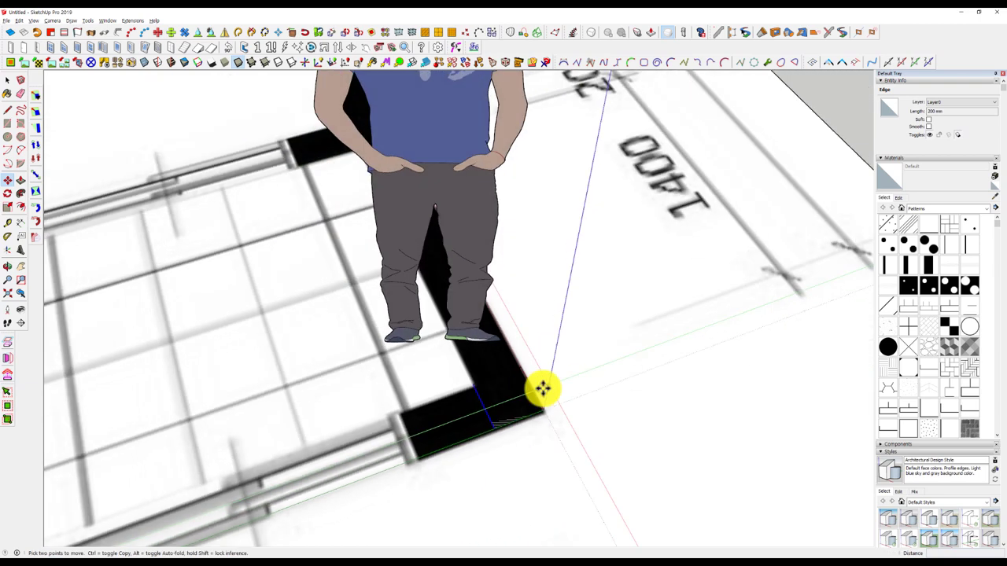
{"action": "scroll", "coordinate": [543, 389], "scroll_direction": "down", "scroll_amount": 3}
{"action": "key", "text": "p"}
{"action": "left_click_drag", "start_coordinate": [530, 401], "coordinate": [575, 258]}
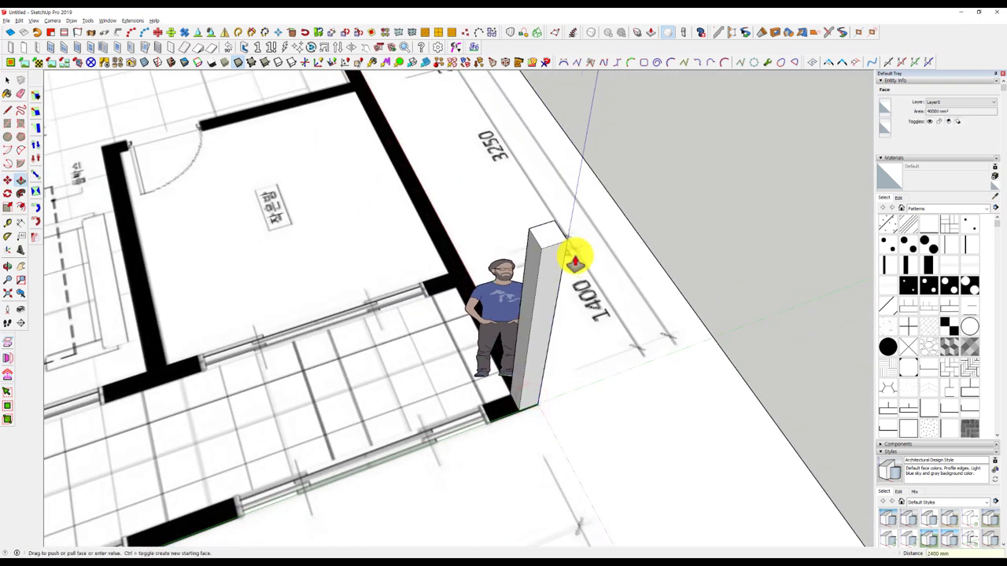
{"action": "scroll", "coordinate": [512, 429], "scroll_direction": "up", "scroll_amount": 3}
{"action": "scroll", "coordinate": [519, 401], "scroll_direction": "up", "scroll_amount": 3}
Push the column's side face out 300 mm and stretch it along the plan edge.
{"action": "left_click_drag", "start_coordinate": [524, 382], "coordinate": [488, 431]}
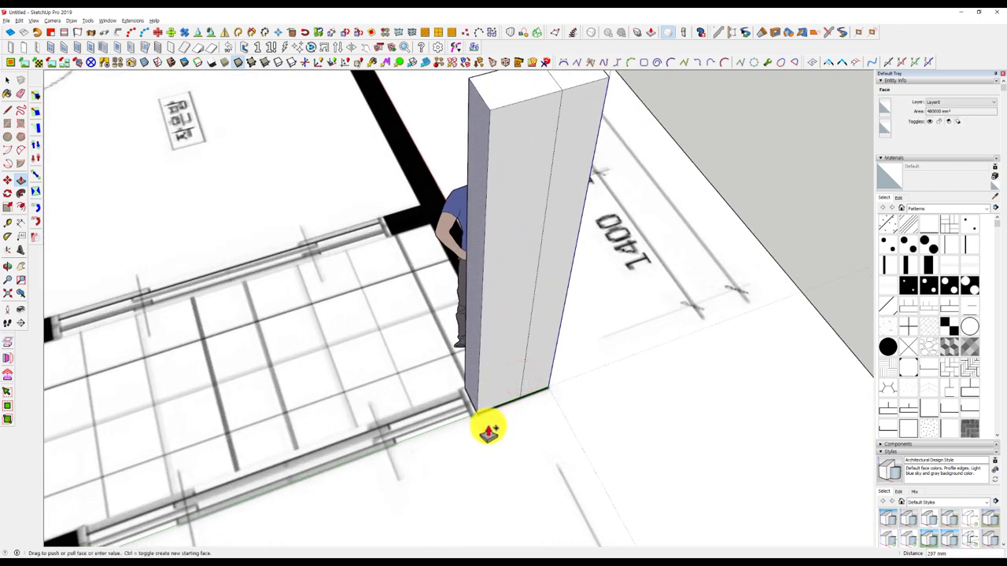
{"action": "type", "text": "300"}
{"action": "key", "text": "Return"}
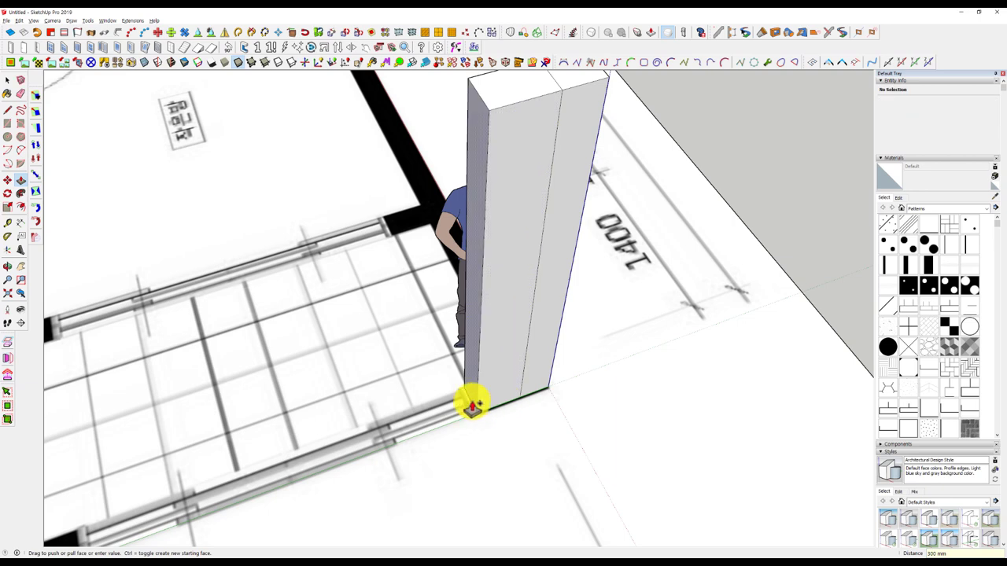
{"action": "mouse_move", "coordinate": [602, 407]}
{"action": "middle_mouse_down"}
{"action": "mouse_move", "coordinate": [387, 431]}
{"action": "mouse_move", "coordinate": [591, 411]}
{"action": "mouse_move", "coordinate": [404, 456]}
{"action": "middle_mouse_up"}
{"action": "scroll", "coordinate": [499, 470], "scroll_direction": "down", "scroll_amount": 3}
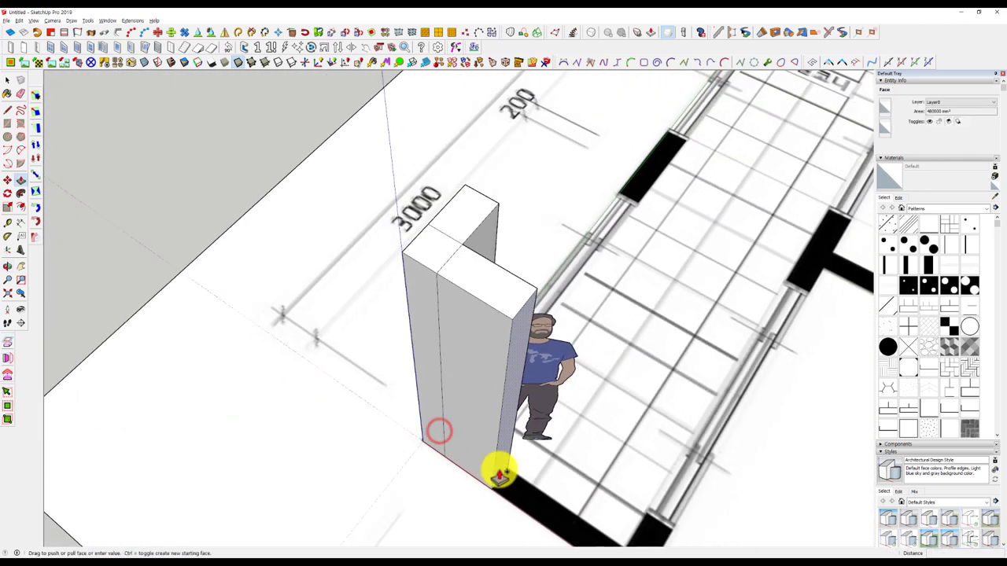
{"action": "middle_click_drag", "start_coordinate": [522, 449], "coordinate": [415, 411]}
{"action": "scroll", "coordinate": [420, 414], "scroll_direction": "up", "scroll_amount": 2}
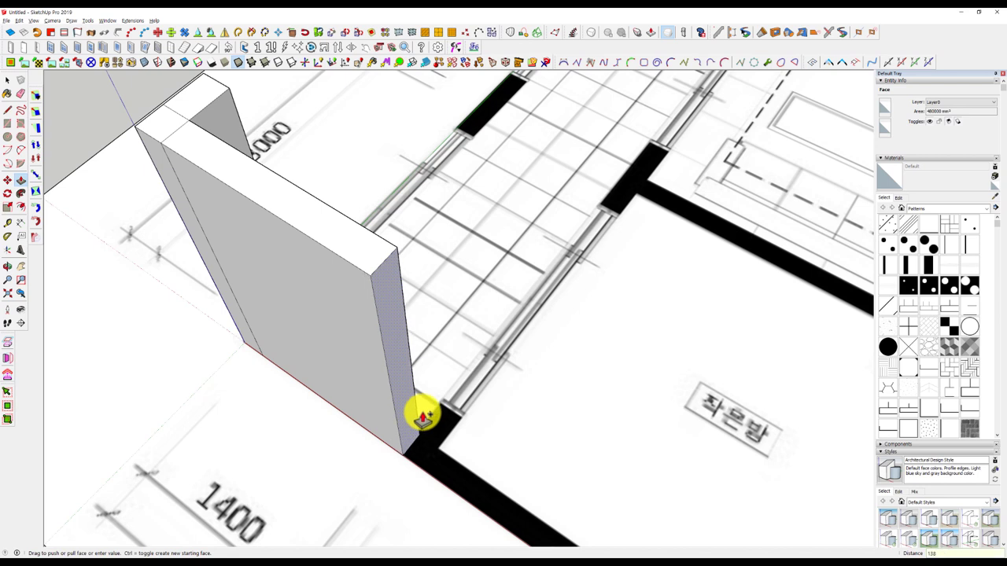
{"action": "left_click", "coordinate": [424, 414]}
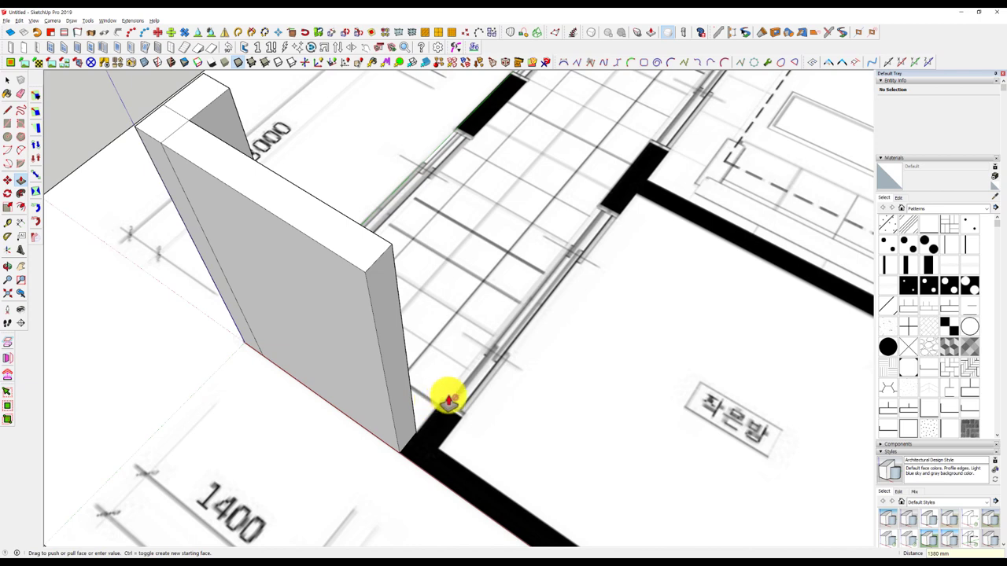
Extend the wall's end face another 200 mm, then start pushing it further.
{"action": "middle_click_drag", "start_coordinate": [449, 402], "coordinate": [270, 386]}
{"action": "left_click", "coordinate": [368, 389]}
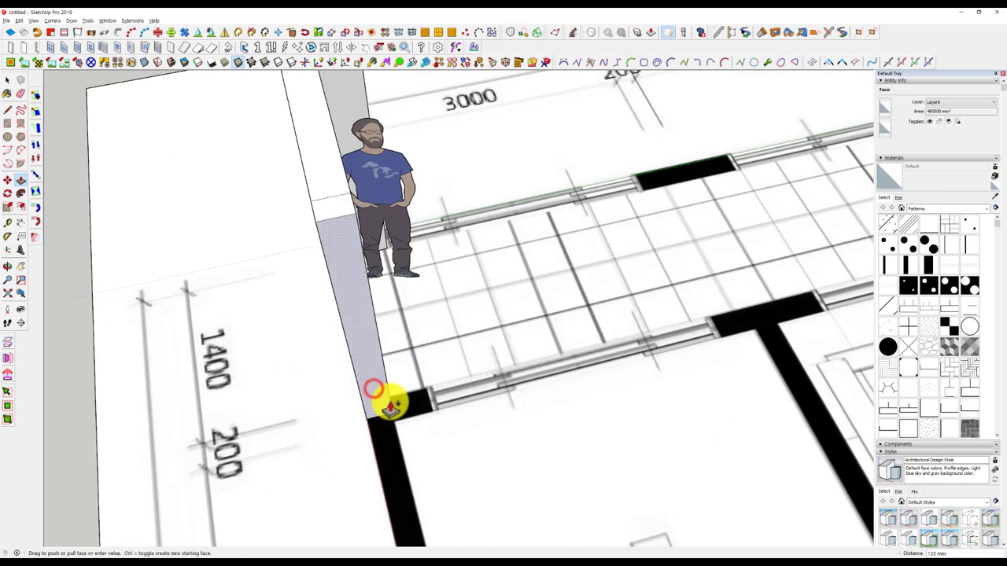
{"action": "middle_click_drag", "start_coordinate": [391, 403], "coordinate": [157, 386]}
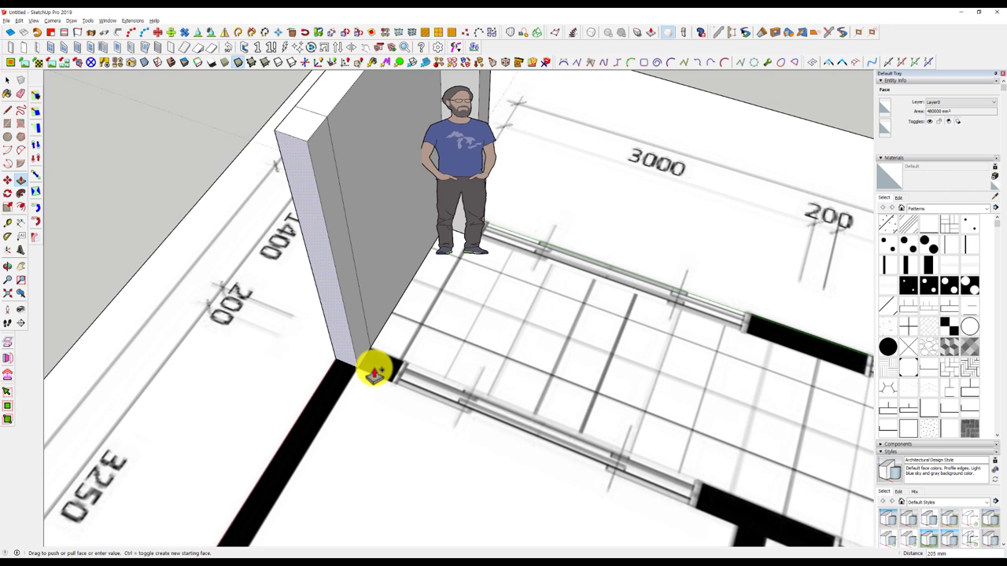
{"action": "type", "text": "200"}
{"action": "left_click", "coordinate": [375, 370]}
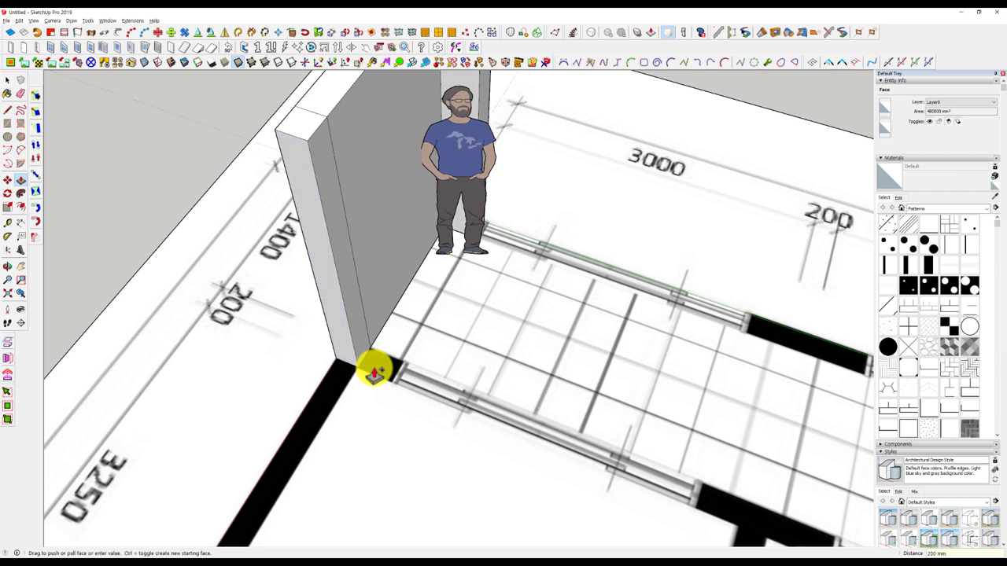
{"action": "left_click", "coordinate": [348, 354]}
{"action": "scroll", "coordinate": [276, 494], "scroll_direction": "down", "scroll_amount": 5}
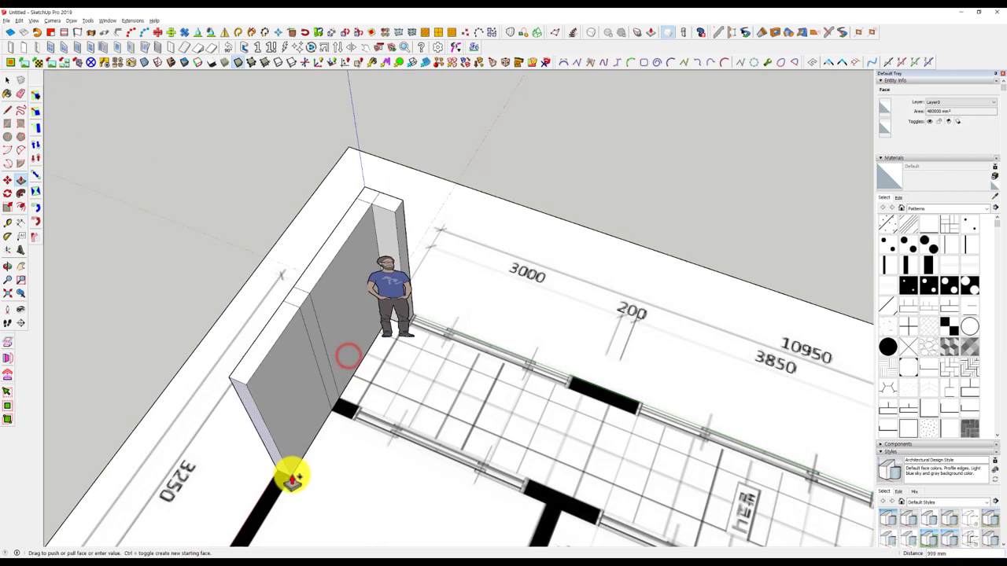
{"action": "scroll", "coordinate": [288, 472], "scroll_direction": "down", "scroll_amount": 2}
{"action": "scroll", "coordinate": [257, 499], "scroll_direction": "up", "scroll_amount": 3}
{"action": "scroll", "coordinate": [342, 386], "scroll_direction": "up", "scroll_amount": 2}
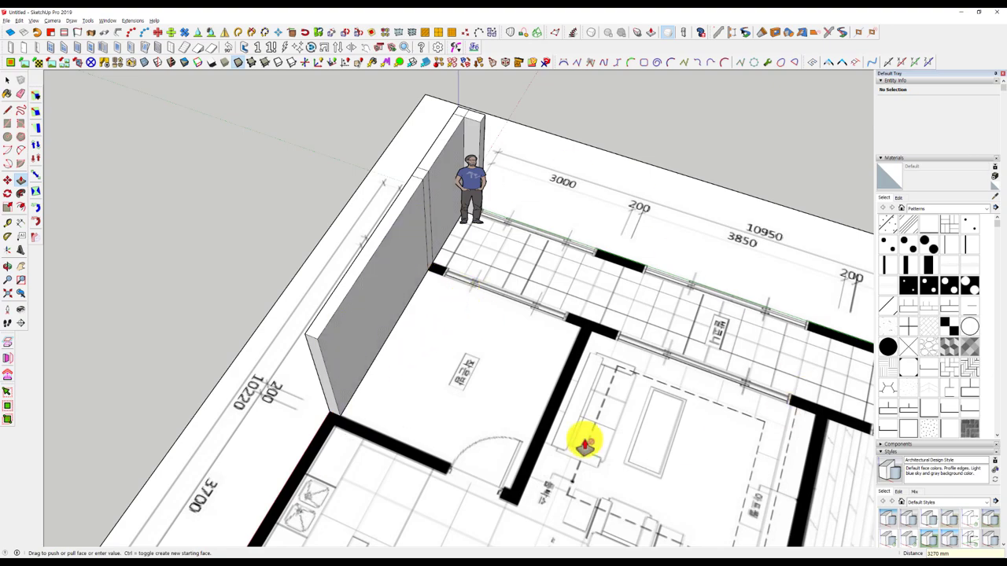
{"action": "scroll", "coordinate": [566, 307], "scroll_direction": "down", "scroll_amount": 2}
{"action": "mouse_move", "coordinate": [575, 299]}
{"action": "middle_mouse_down", "text": "shift"}
{"action": "mouse_move", "coordinate": [693, 377]}
{"action": "mouse_move", "coordinate": [483, 315]}
{"action": "middle_mouse_up", "text": "shift"}
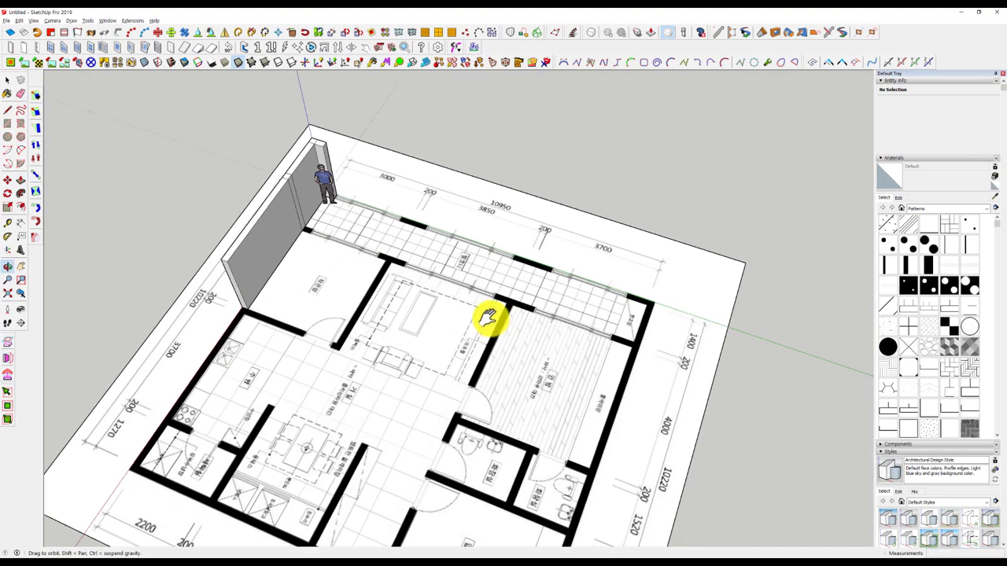
{"action": "scroll", "coordinate": [431, 419], "scroll_direction": "up", "scroll_amount": 2}
{"action": "mouse_move", "coordinate": [431, 419]}
{"action": "middle_mouse_down"}
{"action": "mouse_move", "coordinate": [278, 401]}
{"action": "mouse_move", "coordinate": [524, 360]}
{"action": "mouse_move", "coordinate": [296, 322]}
{"action": "mouse_move", "coordinate": [370, 267]}
{"action": "mouse_move", "coordinate": [389, 292]}
{"action": "mouse_move", "coordinate": [314, 268]}
{"action": "middle_mouse_up"}
{"action": "mouse_move", "coordinate": [108, 229]}
{"action": "middle_mouse_down"}
{"action": "mouse_move", "coordinate": [308, 262]}
{"action": "mouse_move", "coordinate": [336, 283]}
{"action": "middle_mouse_up"}
{"action": "key", "text": "space"}
{"action": "left_click", "coordinate": [394, 284]}
{"action": "scroll", "coordinate": [370, 284], "scroll_direction": "down", "scroll_amount": 3}
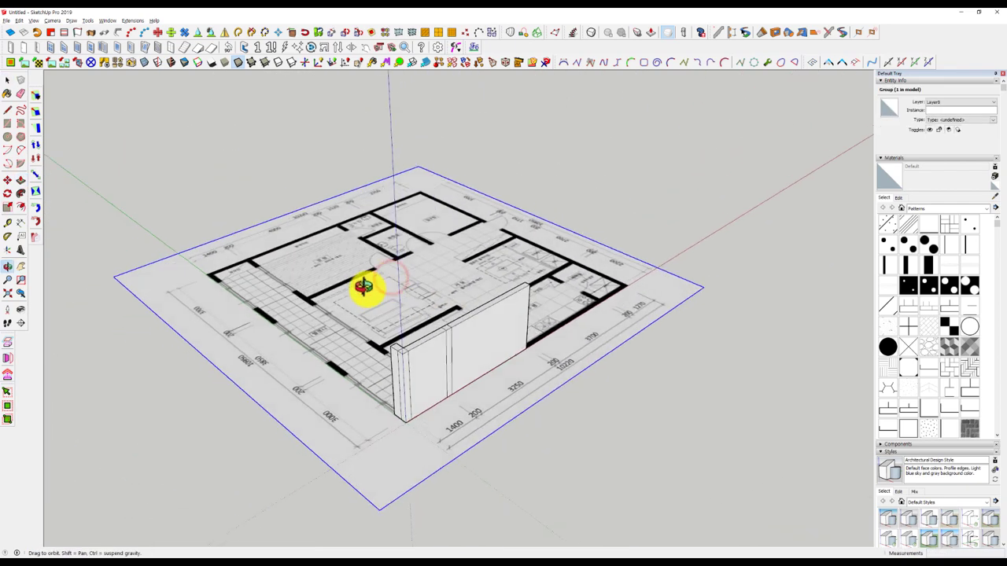